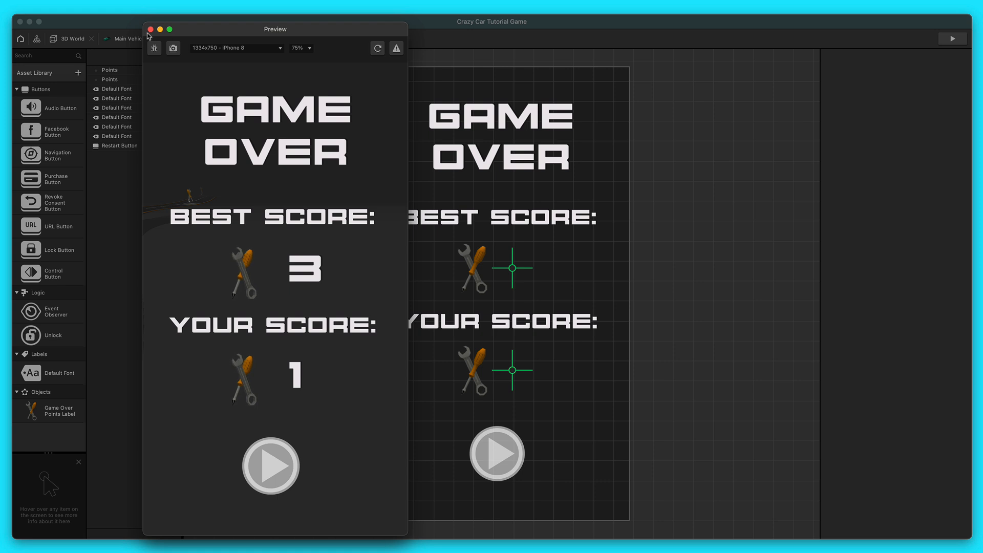
- Close the running preview, set the 3D World's background color to Sky, and preview the game with it
left_click(151, 30)
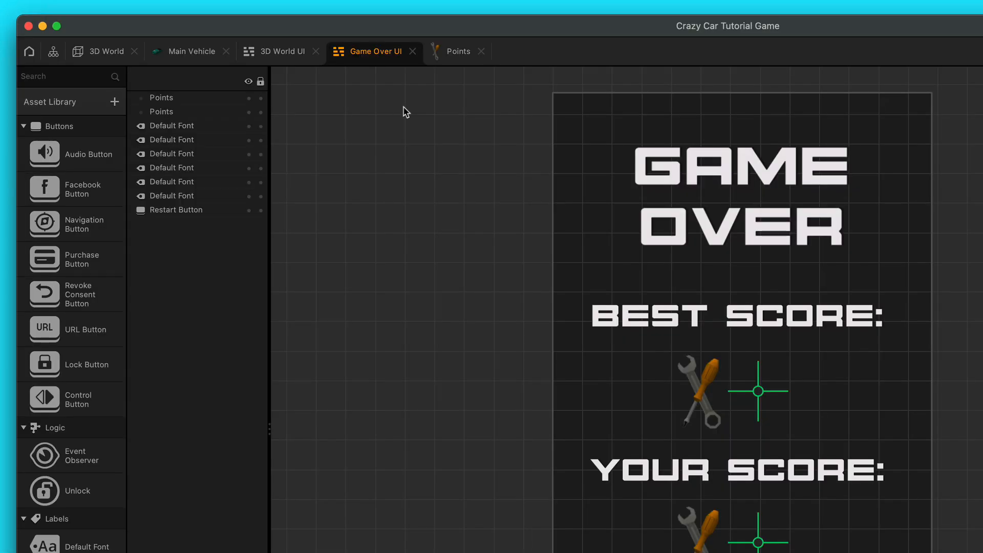
left_click(290, 51)
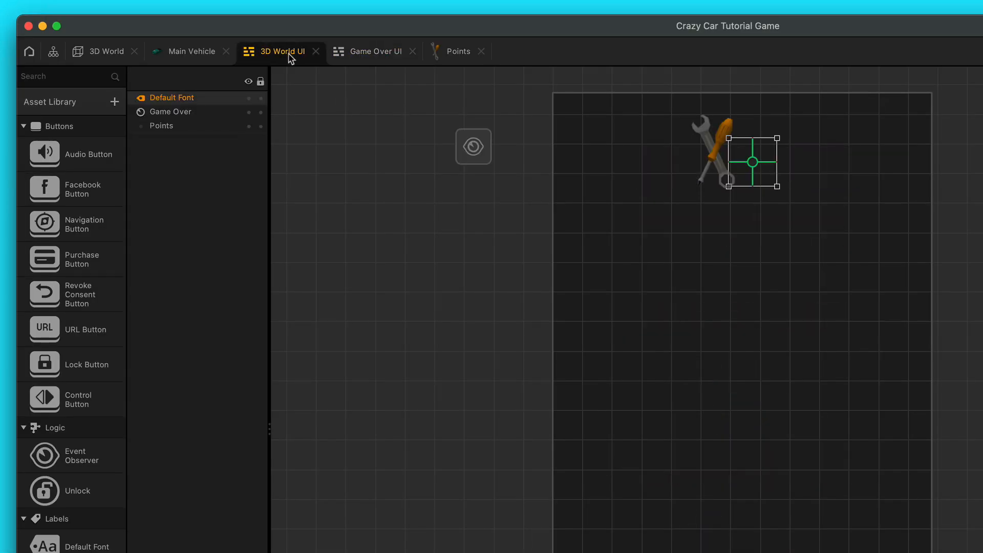
left_click(102, 52)
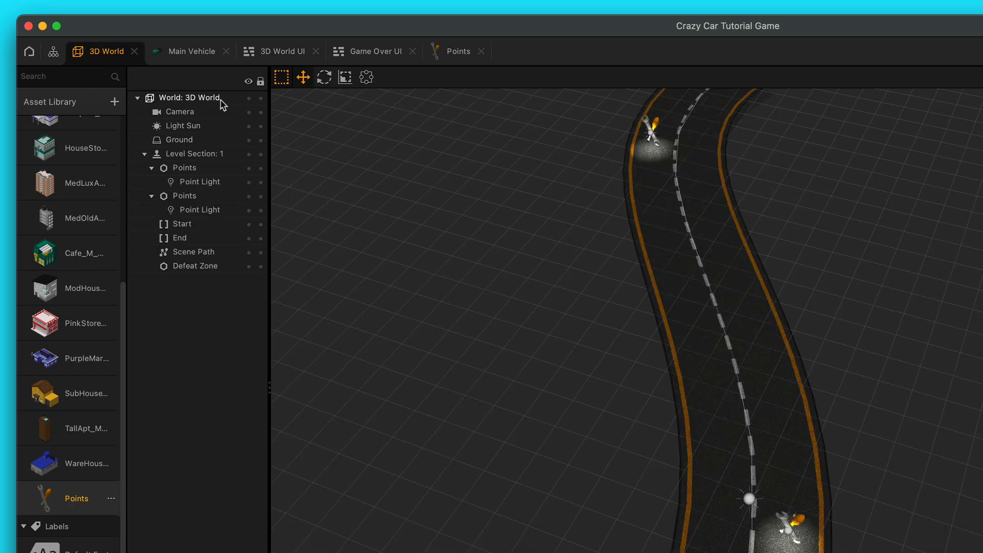
left_click(204, 102)
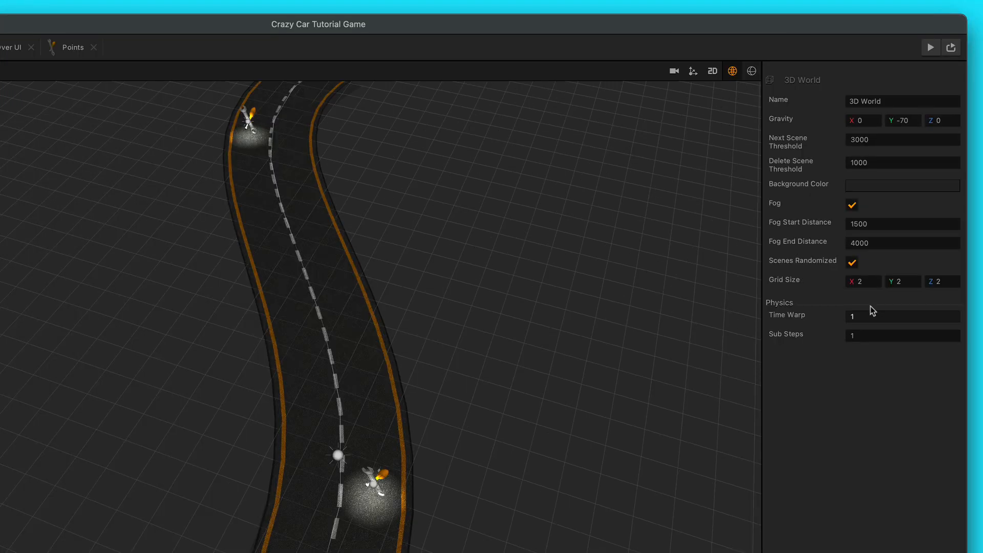
left_click(899, 185)
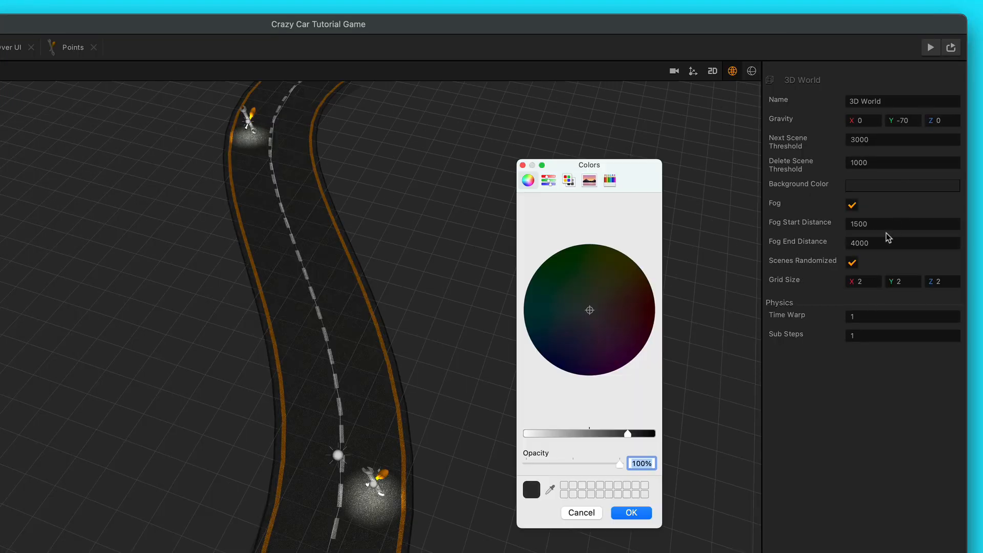
left_click(610, 181)
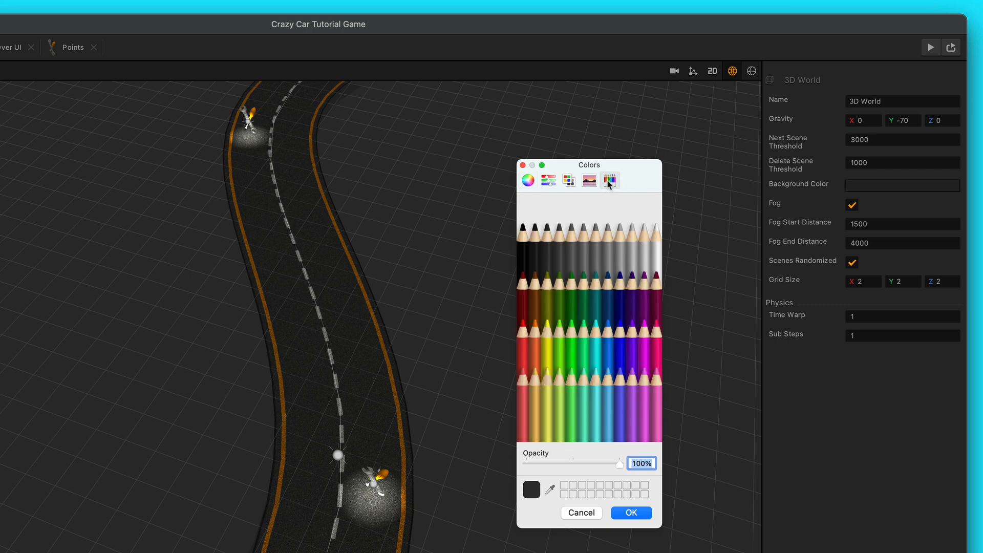
left_click(611, 385)
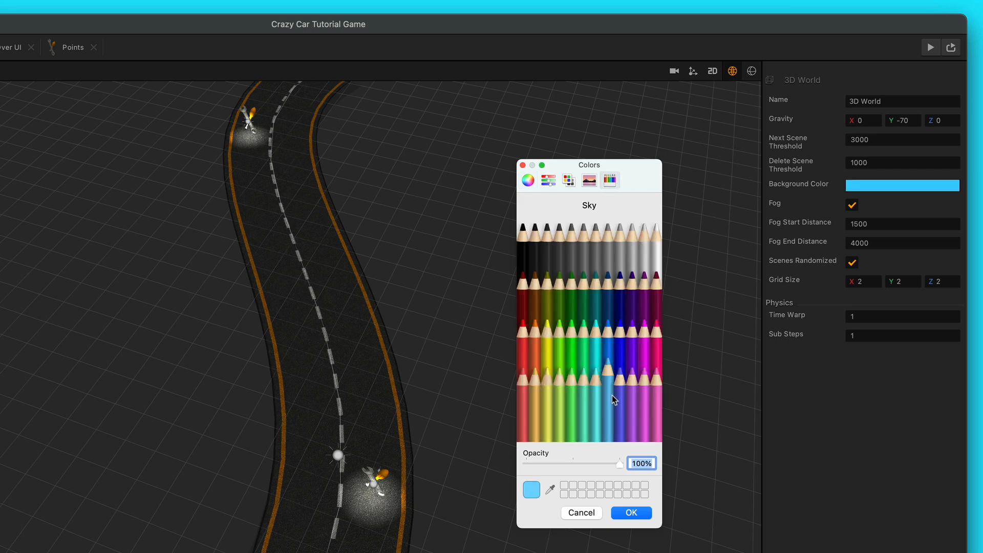
left_click(638, 519)
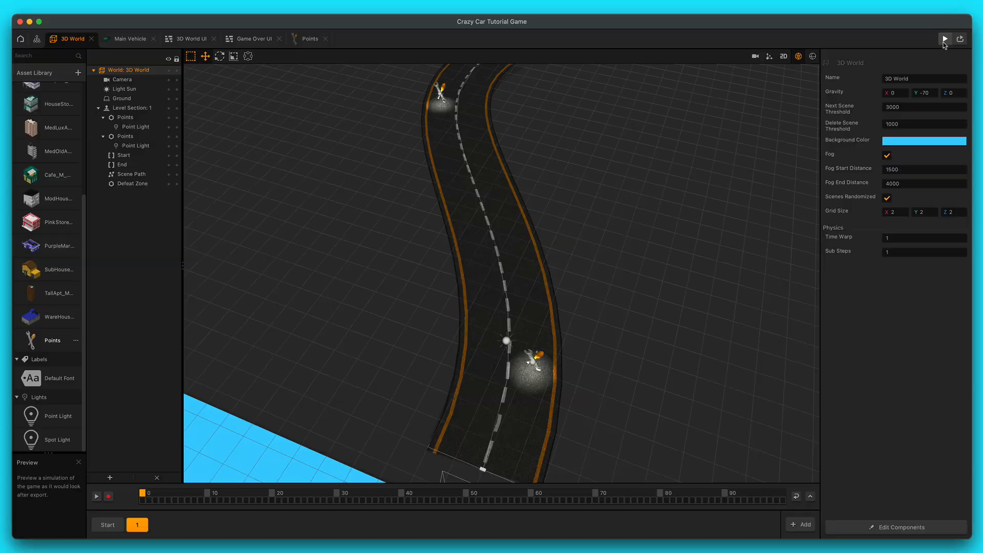
left_click(931, 47)
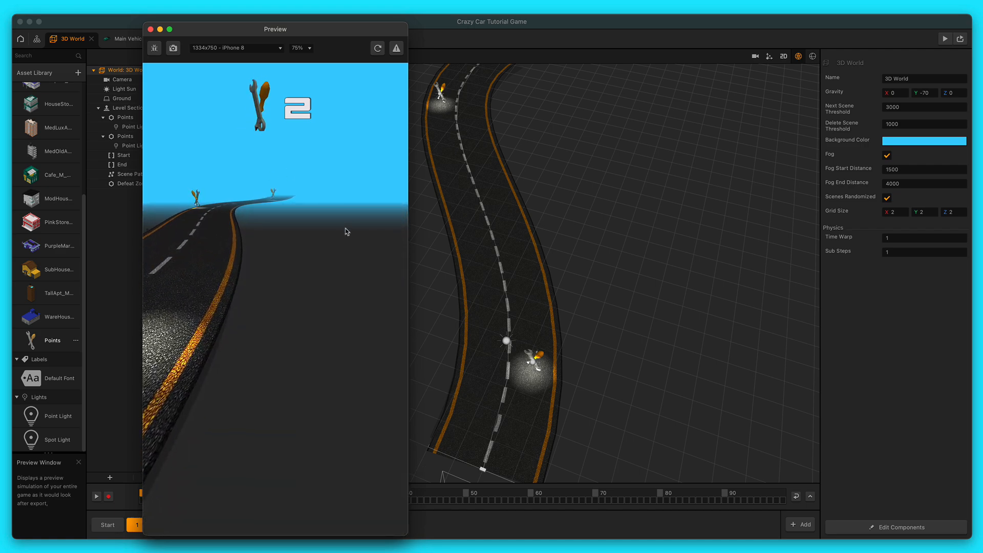
left_click(150, 30)
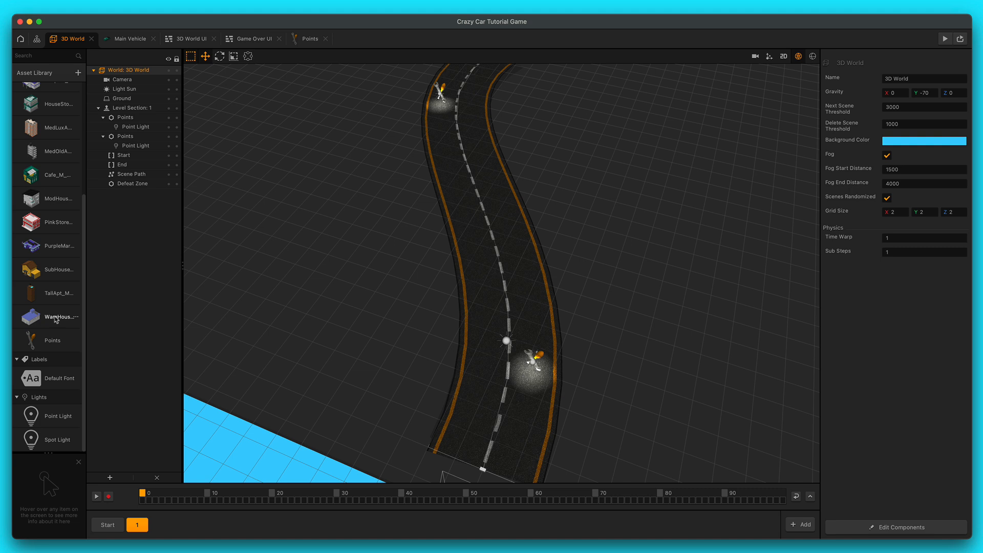
- Place the warehouse beside the curved road in section 1, scaled to about 2.23, and move it to about X -19, Z -5.3
left_click_drag(55, 319, 305, 243)
left_click(233, 55)
scroll(274, 219, "down", 10)
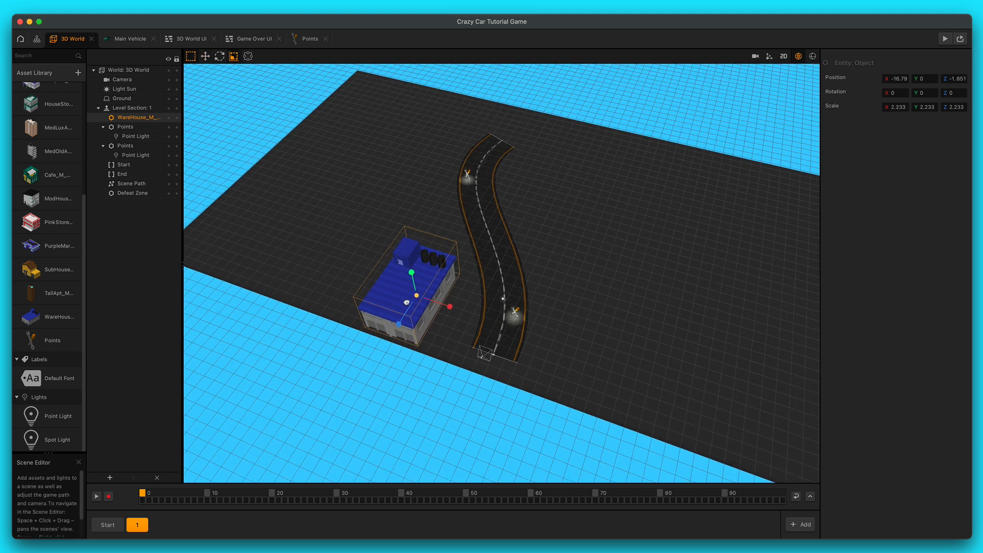
left_click(205, 56)
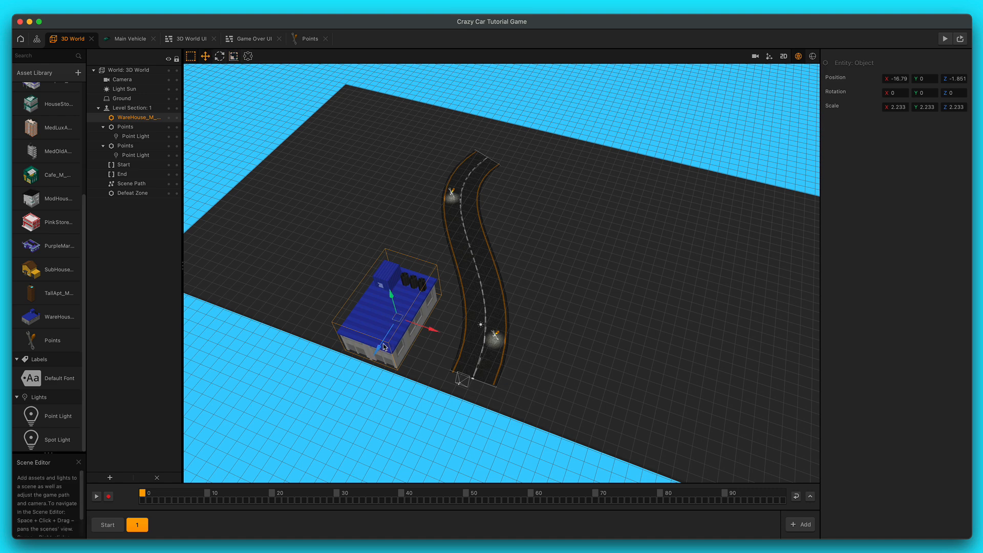
left_click_drag(392, 336, 431, 321)
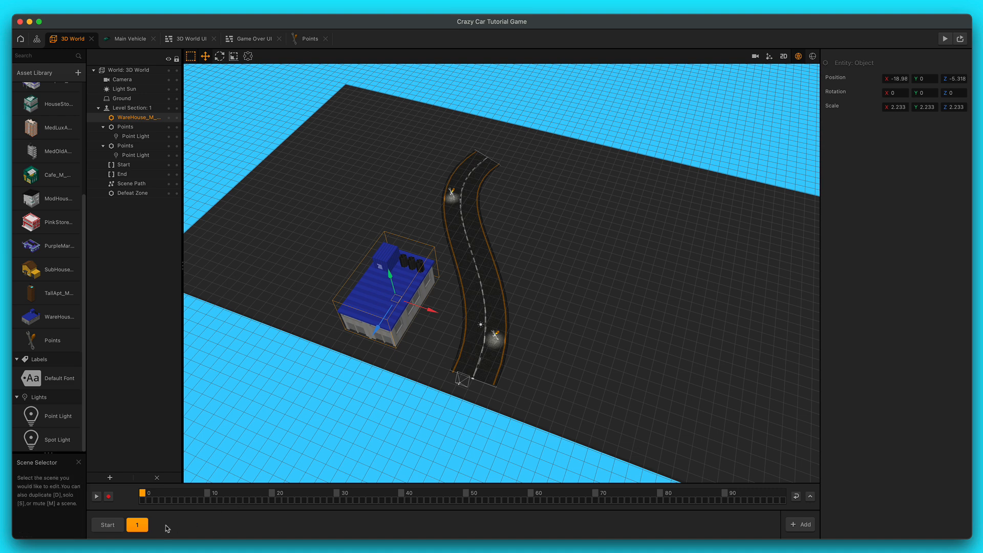
- Add the TallApt, PinkStore, MedOldApt, two ModHouse, Cafe and HouseStore buildings along both sides of the curved road in section 1
left_click_drag(31, 293, 382, 195)
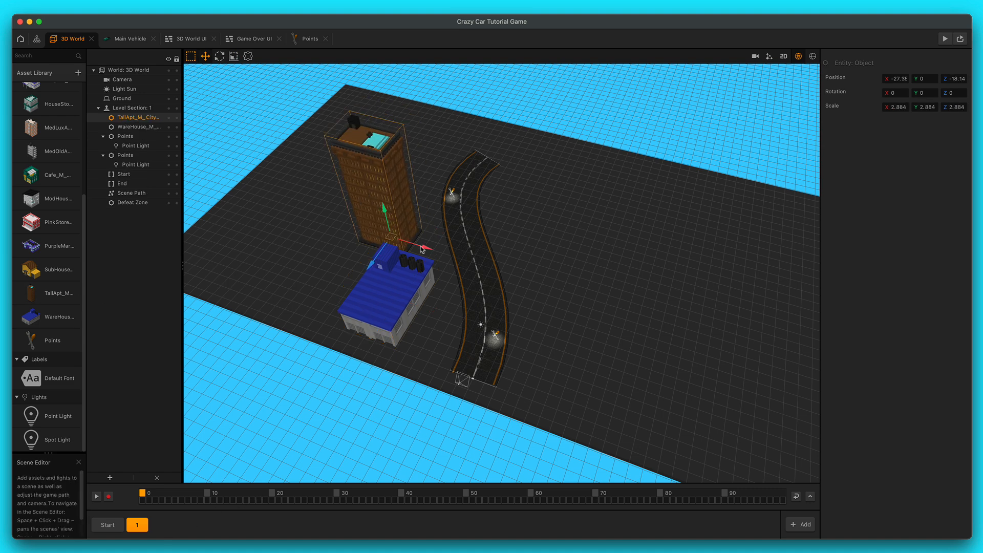
left_click_drag(30, 222, 530, 205)
left_click_drag(31, 151, 548, 251)
left_click_drag(30, 198, 559, 324)
left_click_drag(31, 174, 409, 200)
- In the Start section, place the BrickBuilding and Factory on one side of the road and the Hospital and MedLuxApt on the other
left_click_drag(30, 194, 420, 322)
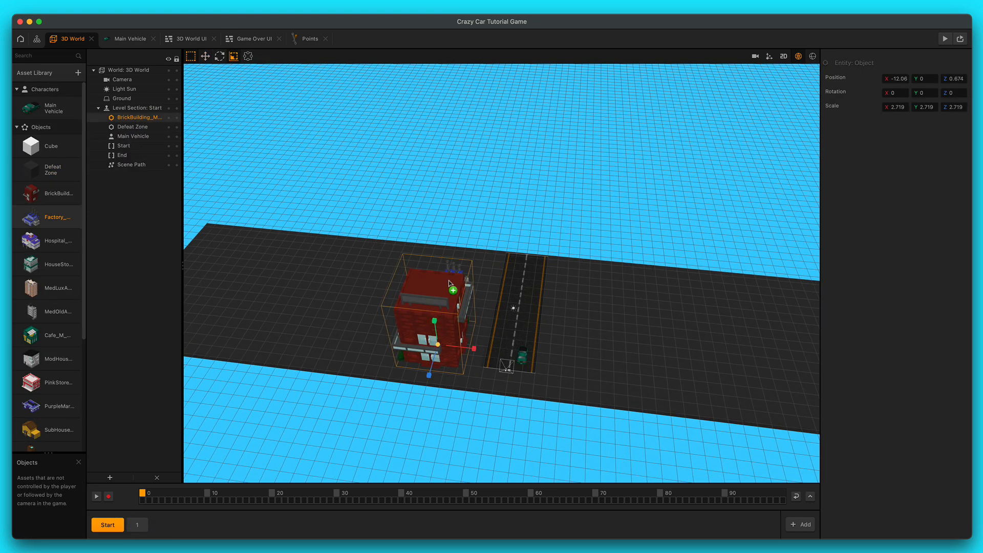
left_click_drag(30, 217, 441, 241)
left_click_drag(30, 241, 604, 271)
left_click_drag(49, 292, 605, 328)
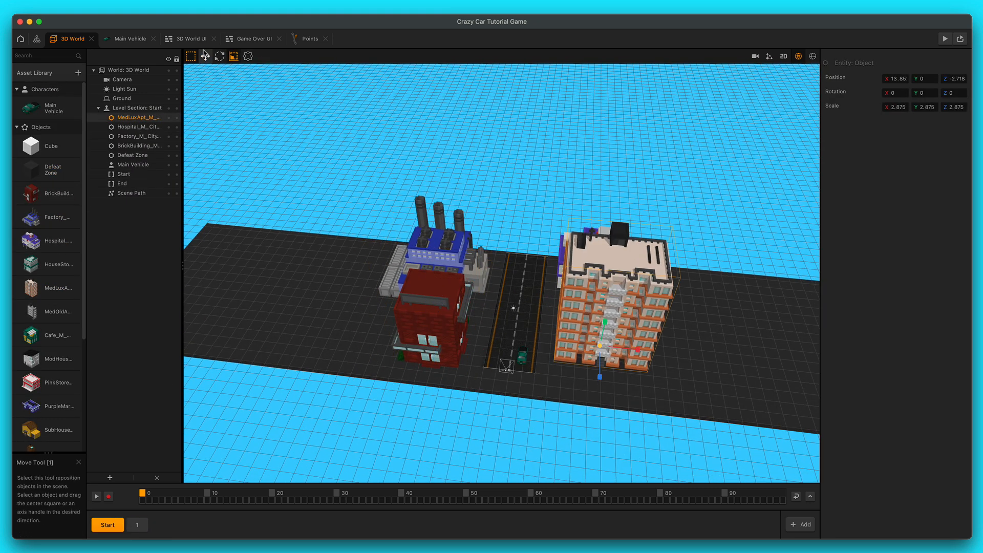
- Examine the Start section's buildings from ground level to check how they sit relative to the ground
left_click(138, 525)
left_click(107, 525)
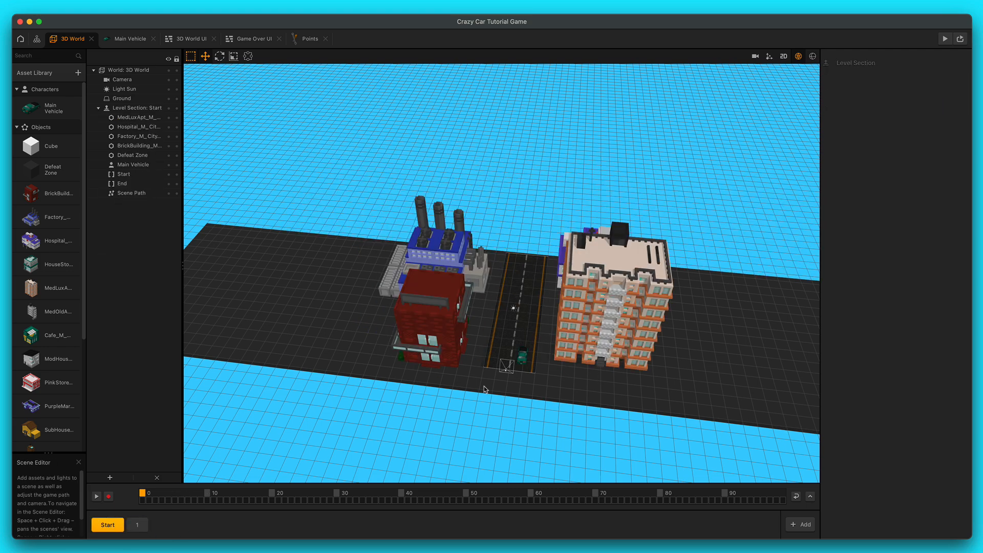
mouse_move(537, 361)
right_mouse_down()
mouse_move(546, 367)
mouse_move(539, 345)
mouse_move(553, 344)
mouse_move(552, 355)
mouse_move(543, 346)
right_mouse_up()
left_click(440, 221)
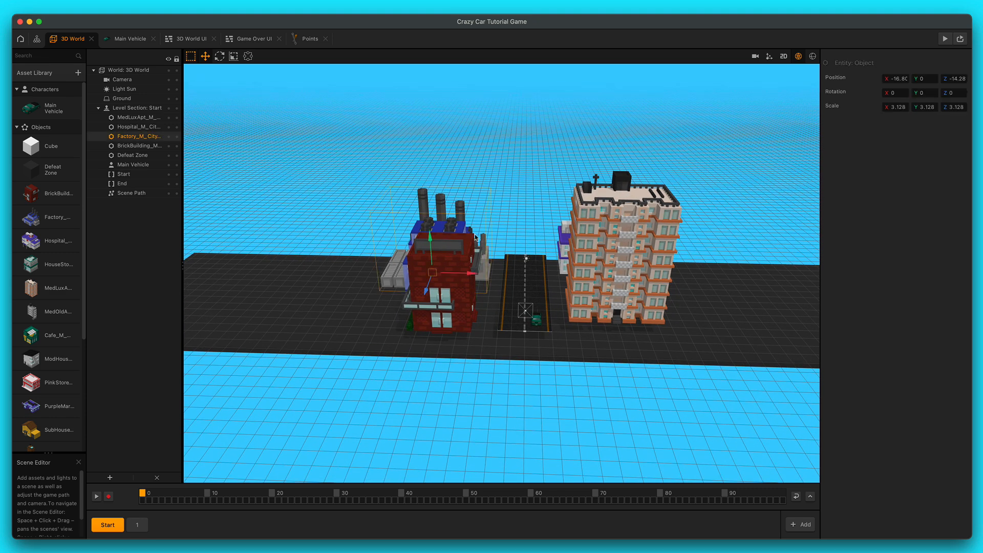
right_click_drag(562, 285, 567, 238)
left_click(566, 238, "shift")
left_click(587, 351)
right_click_drag(586, 352, 590, 301)
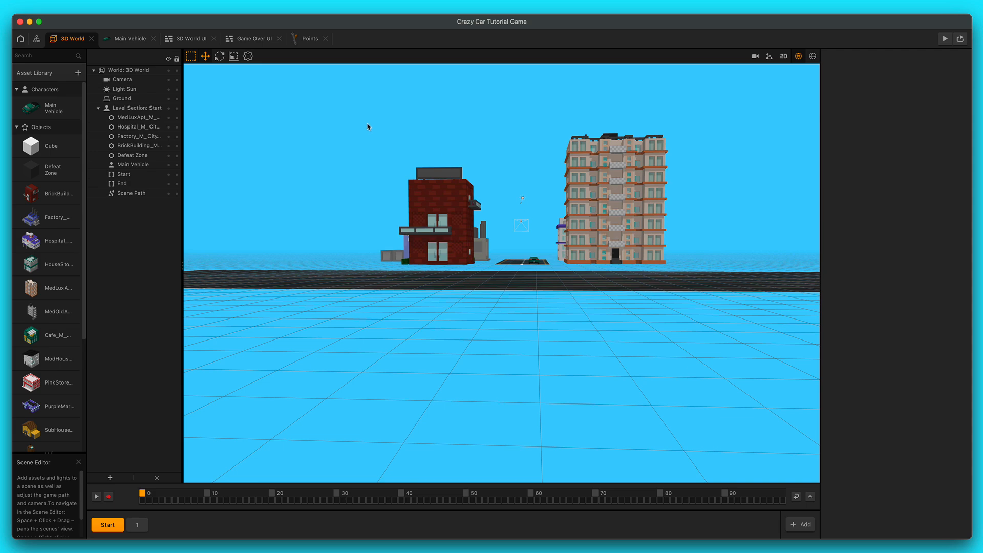
left_click_drag(535, 226, 536, 226)
- Select the four Start section buildings in the scene, leaving the Camera and Light Sun out of the selection
left_click(339, 146)
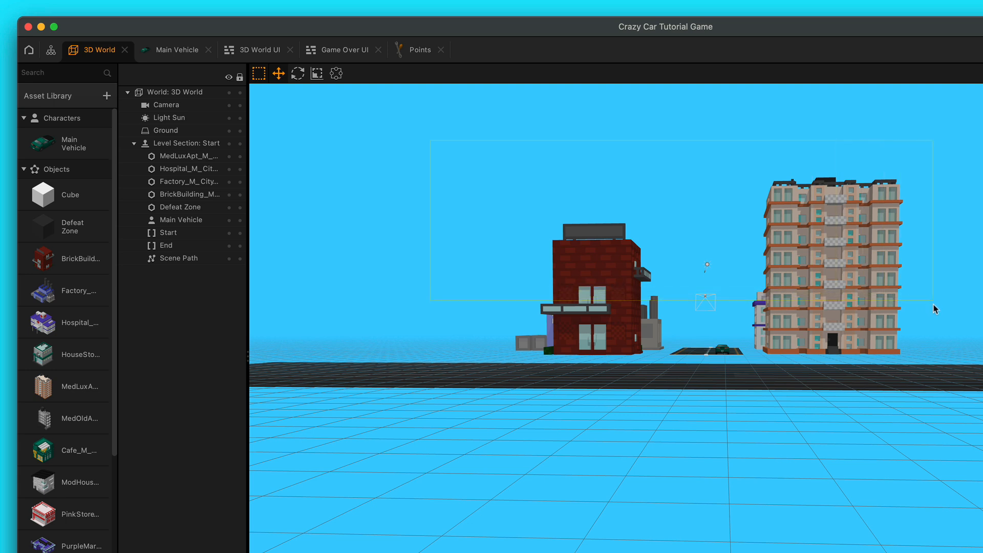
left_click_drag(933, 309, 934, 310)
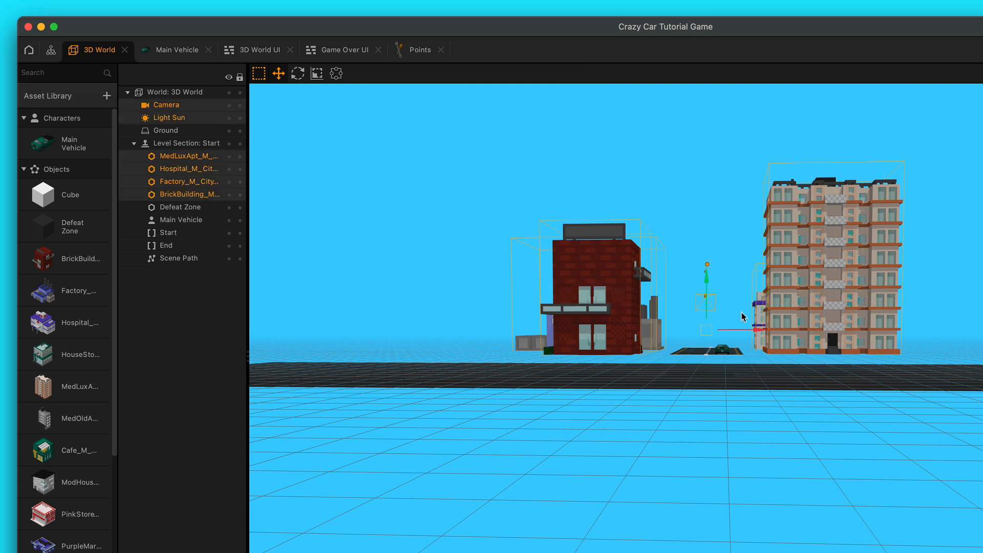
left_click(170, 118, "super")
left_click(176, 105, "super")
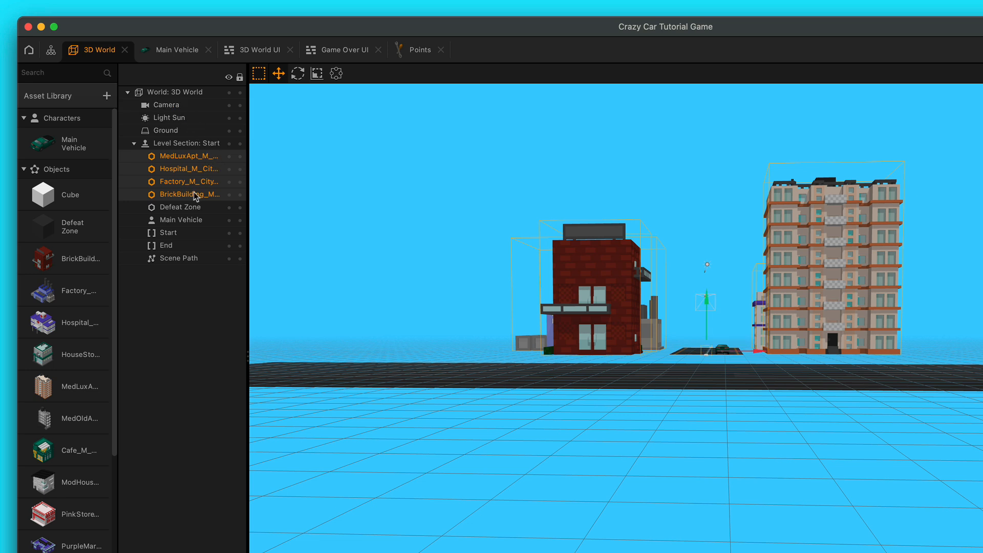
left_click(198, 233)
- Select the Start section's four buildings, MedLuxApt through BrickBuilding, and lower them together toward the ground
left_click(188, 156)
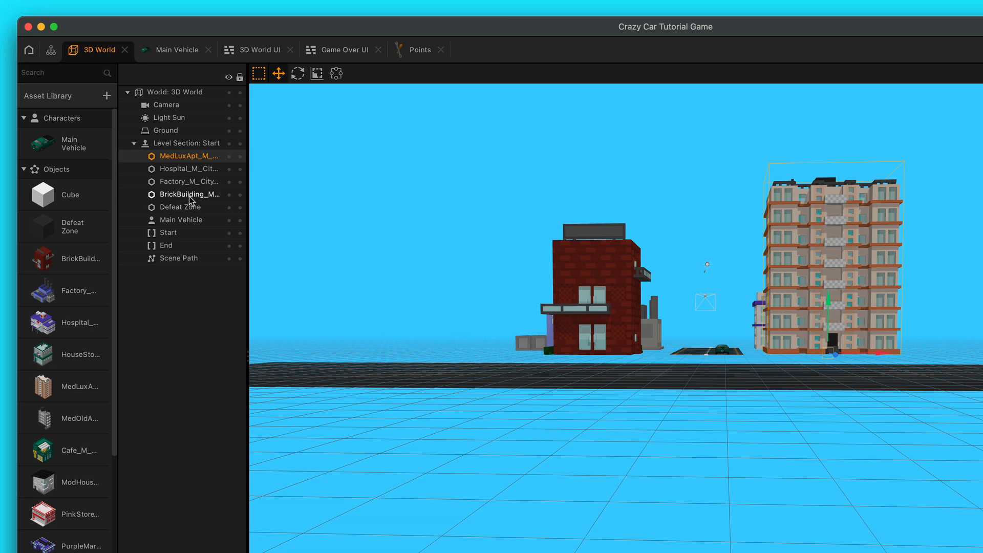
left_click(189, 196, "shift")
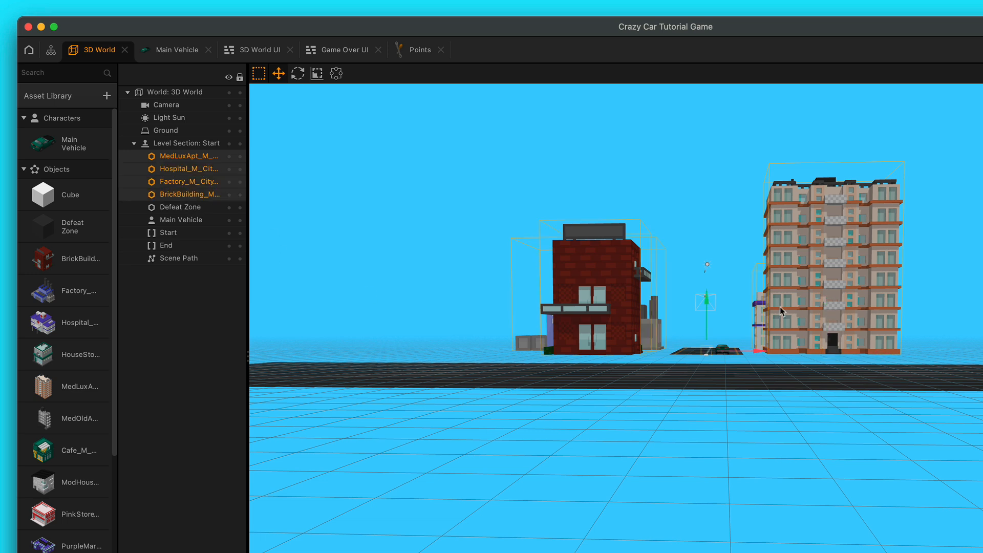
left_click_drag(707, 303, 708, 323)
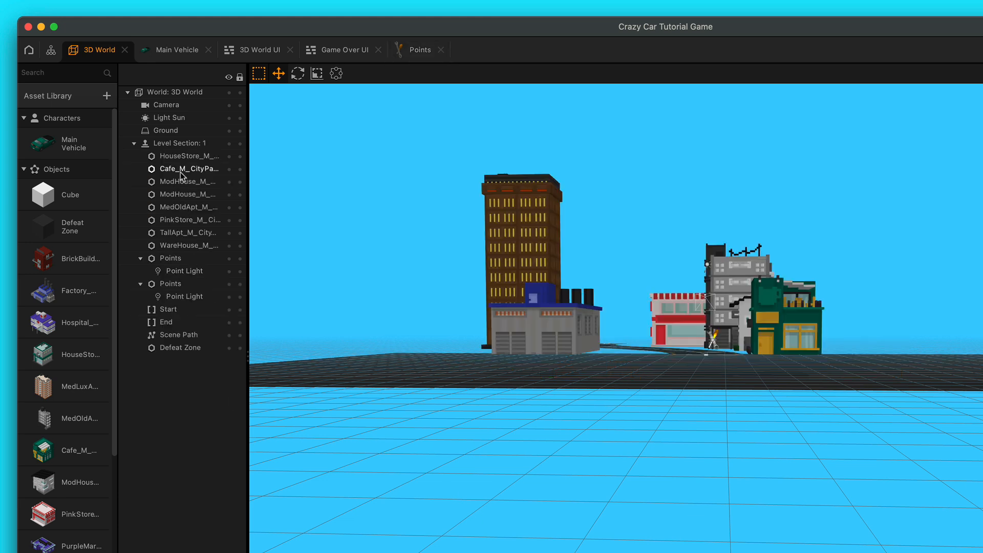
- Lower all eight buildings of section 1, HouseStore through WareHouse, together to about Y -2.6 and save the project
left_click(182, 156)
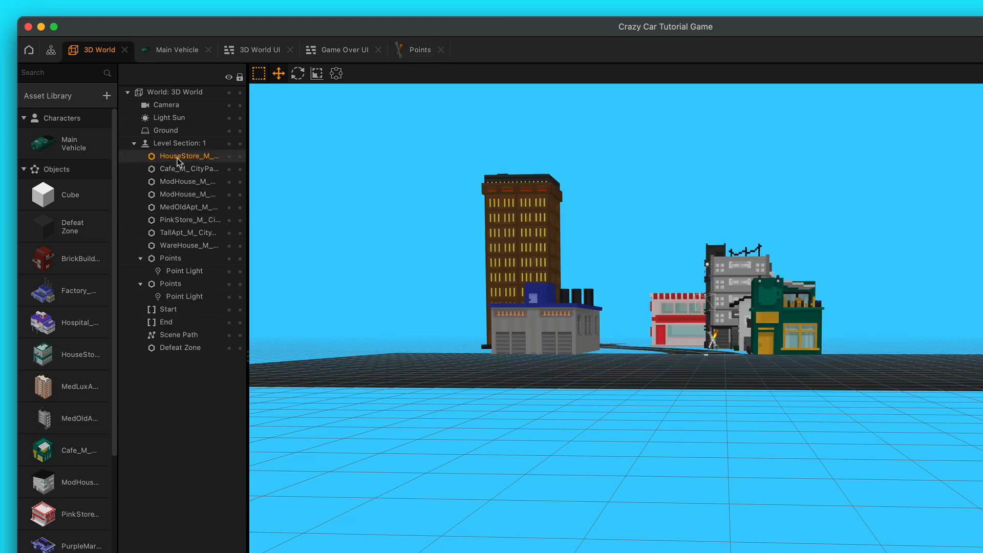
left_click(190, 246, "shift")
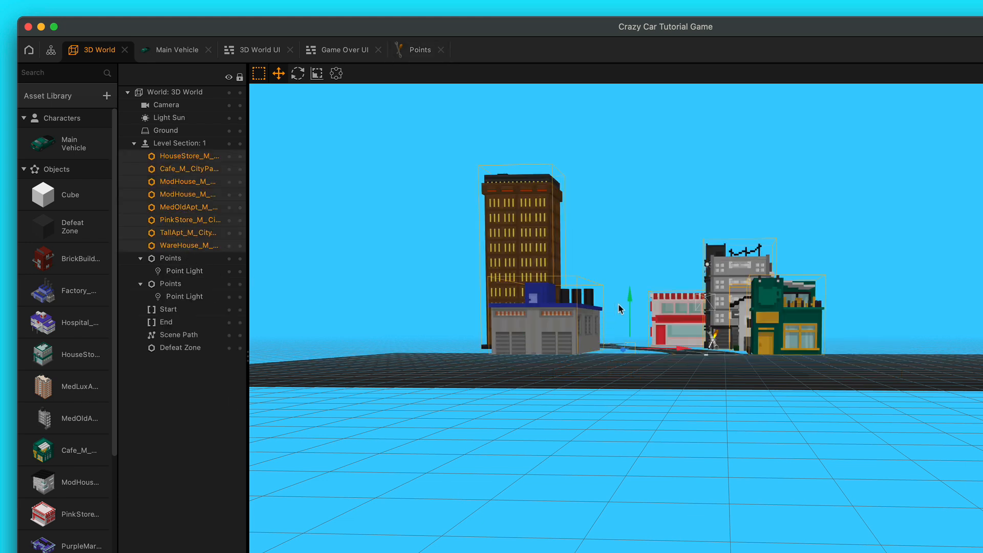
left_click_drag(630, 302, 630, 320)
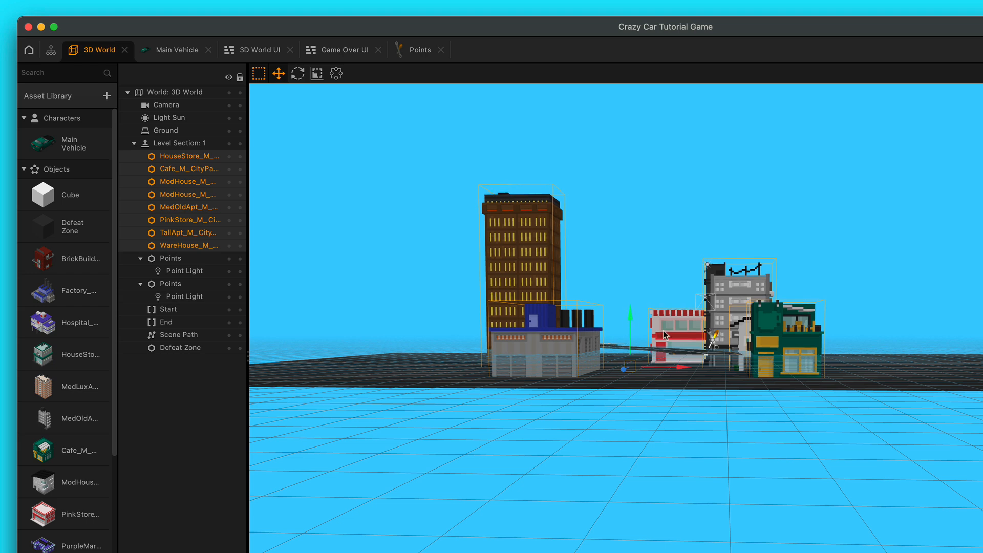
scroll(683, 370, "up", 10)
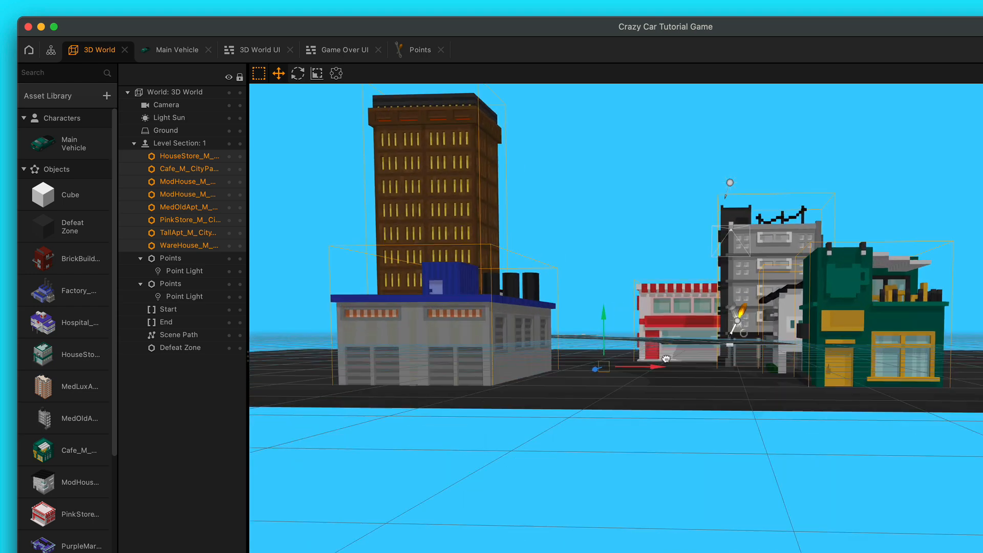
right_click_drag(665, 365, 639, 346)
key("super+s")
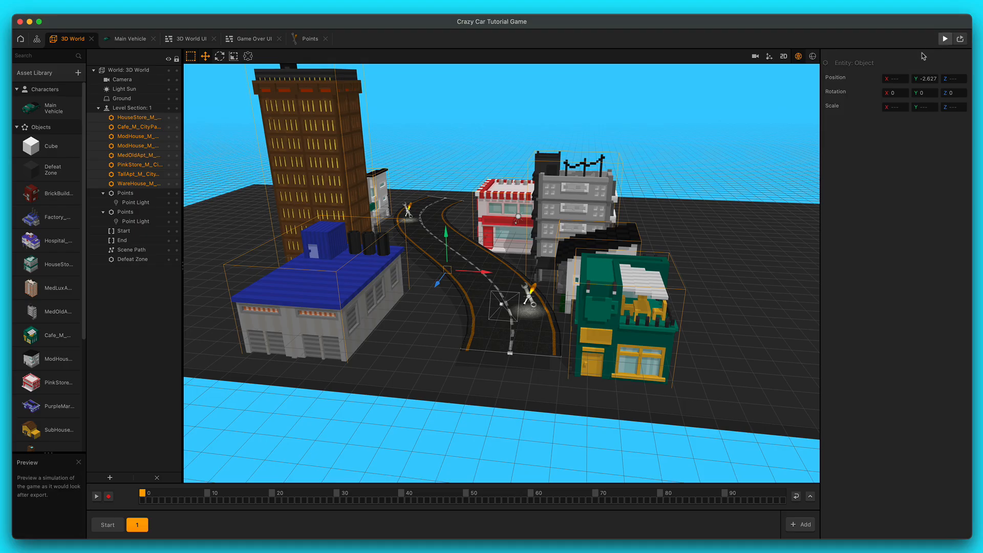
- Test the game with its new buildings in the preview, replay it after the game over screen, and close the preview
left_click(945, 39)
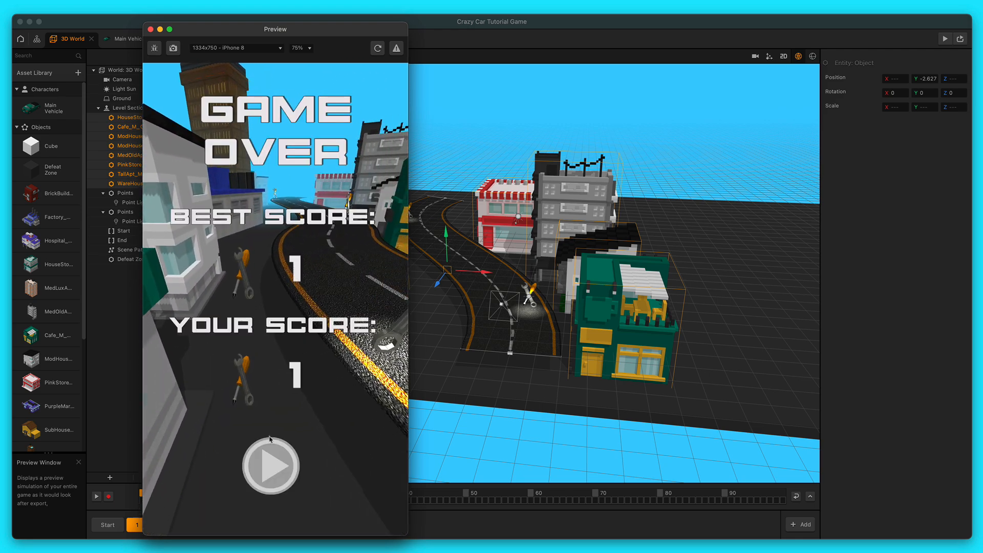
left_click(277, 461)
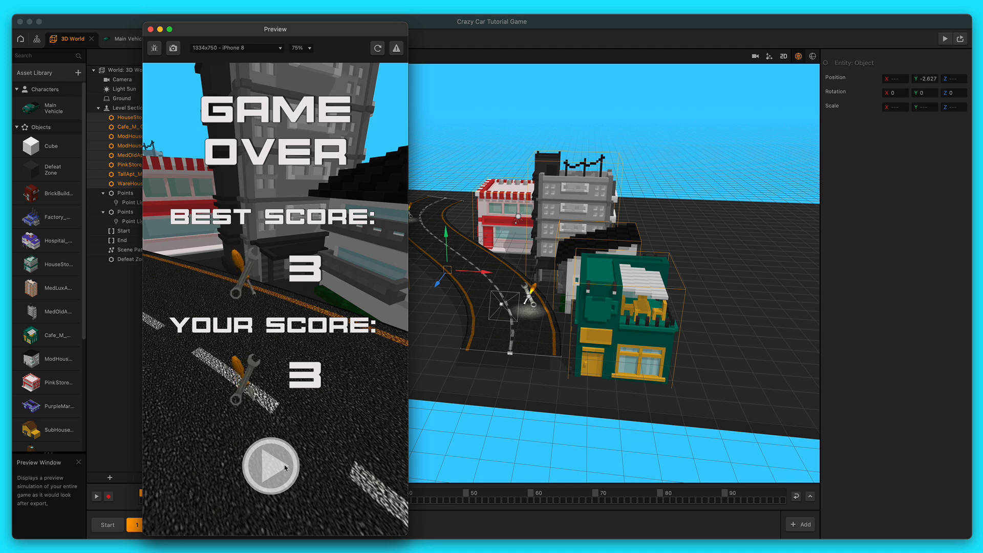
left_click(151, 29)
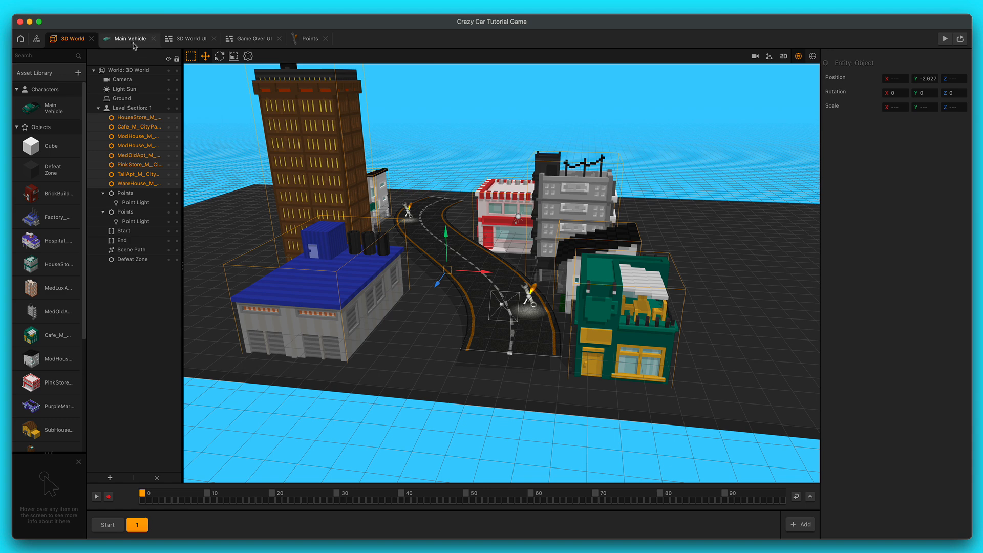
- Set the main vehicle's Move node to a 20 speed percentage increase per point, test it in the preview and close the preview
left_click(131, 40)
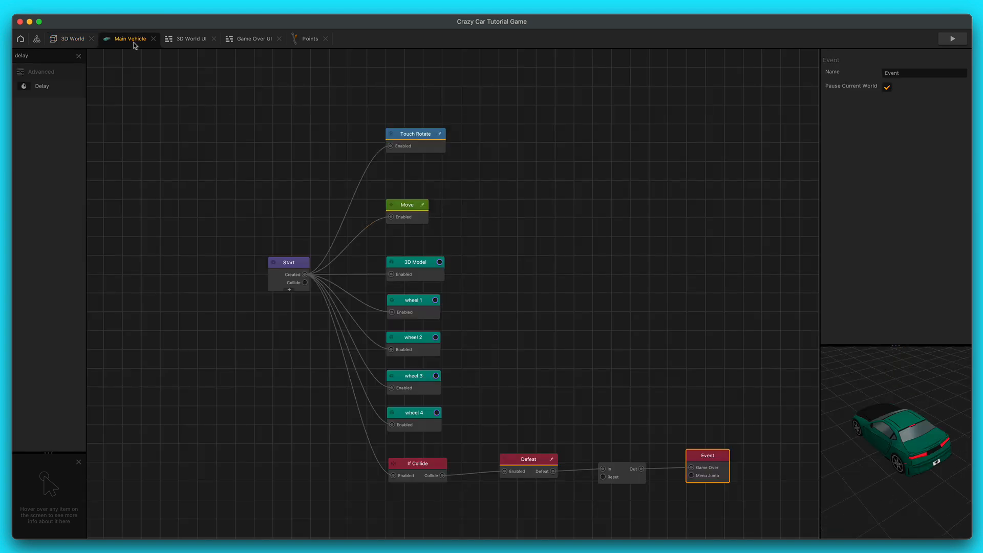
left_click(420, 221)
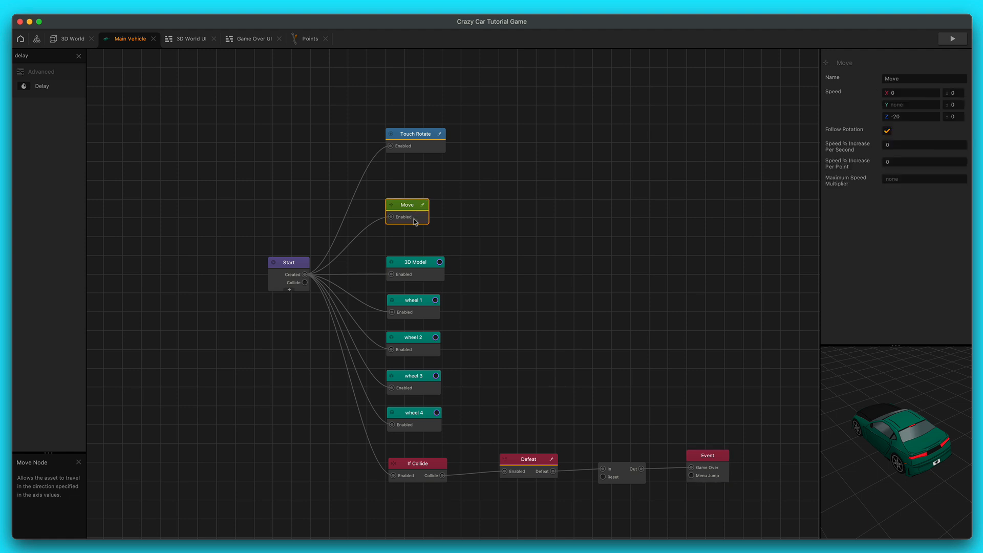
left_click(895, 162)
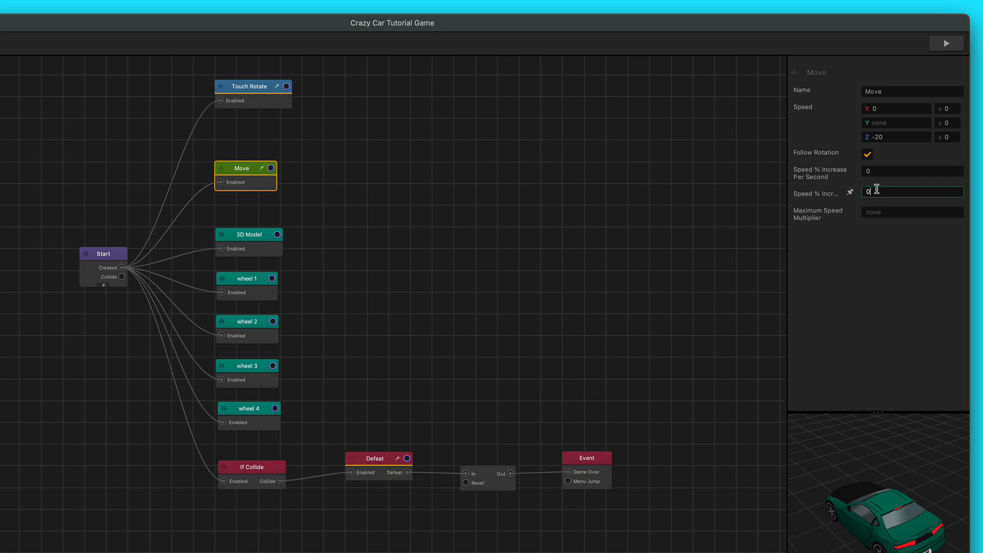
type("1")
left_click(946, 44)
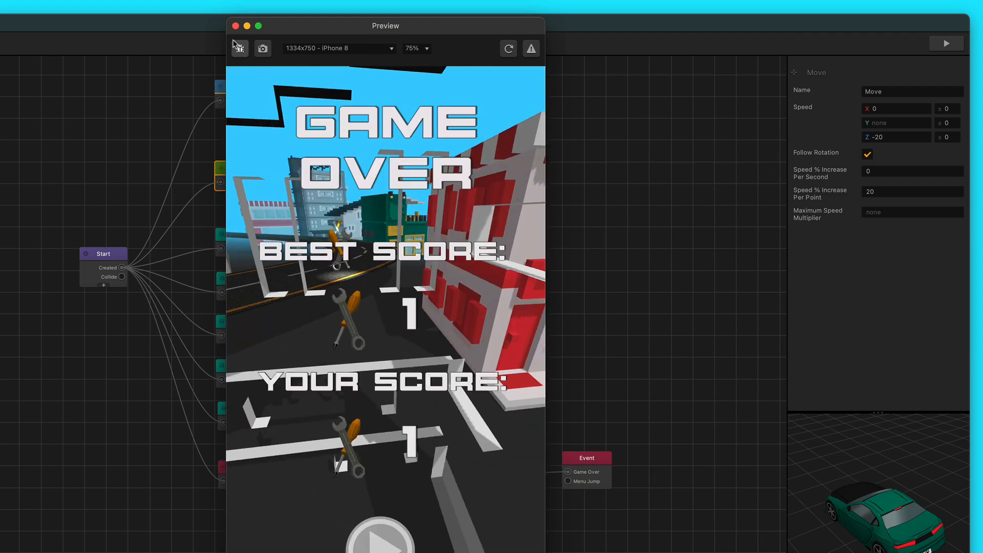
left_click(236, 25)
- Set the Move node's Speed % Increase Per Point to 1 and deselect the node
left_click_drag(878, 192, 860, 200)
type("1")
key("Return")
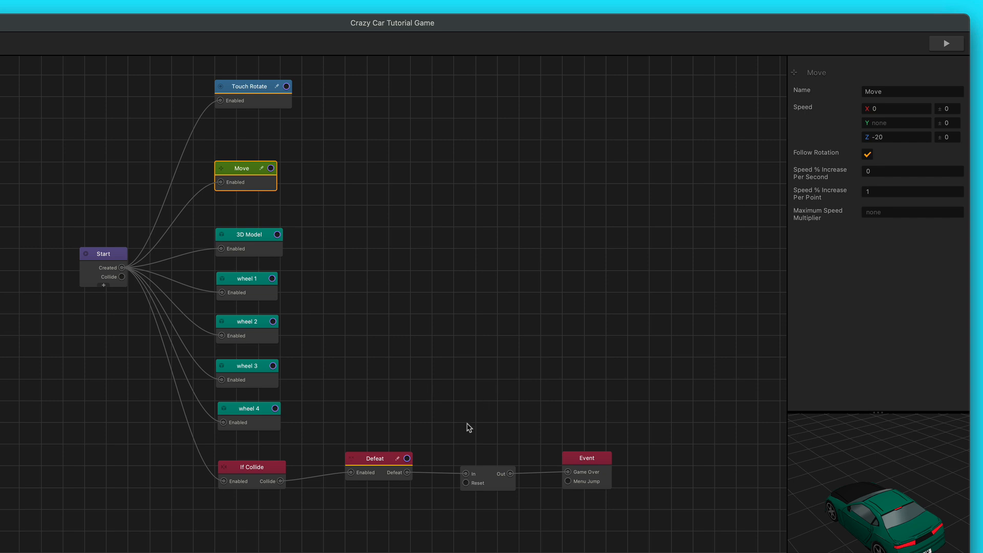
left_click(457, 415)
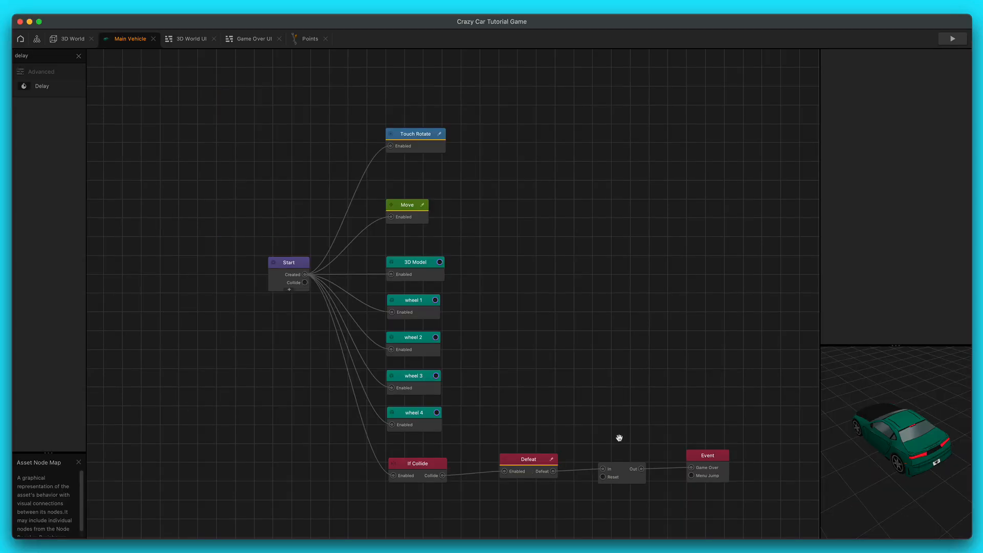
- Add an Animation node and a Debris Explosion node to the free area above the Event node in the main vehicle's node map
left_click_drag(618, 438, 568, 396)
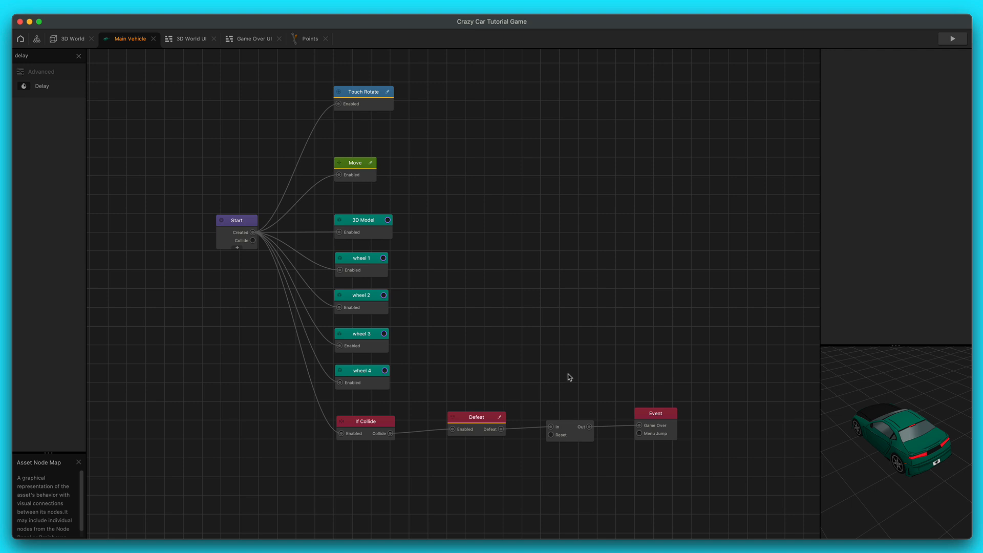
left_click(79, 55)
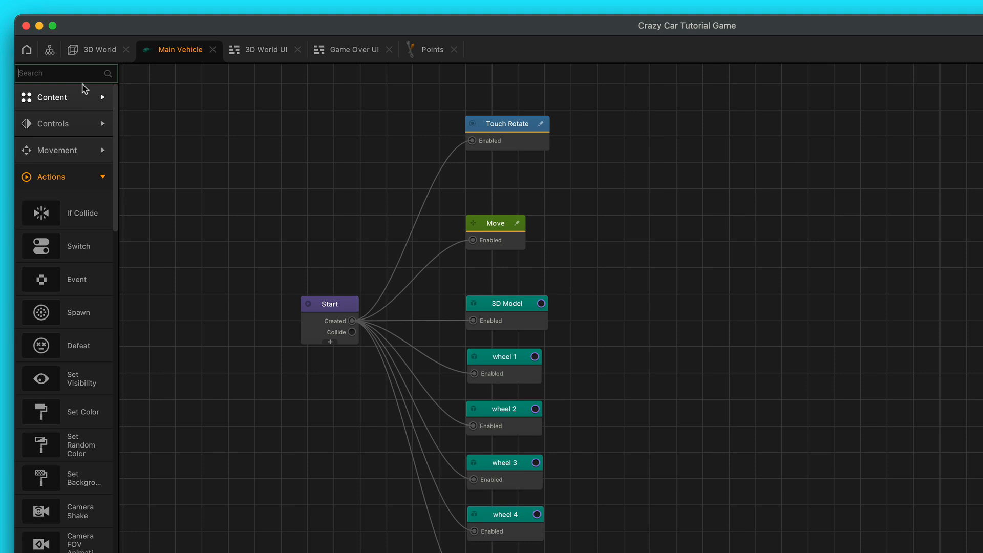
type("anima")
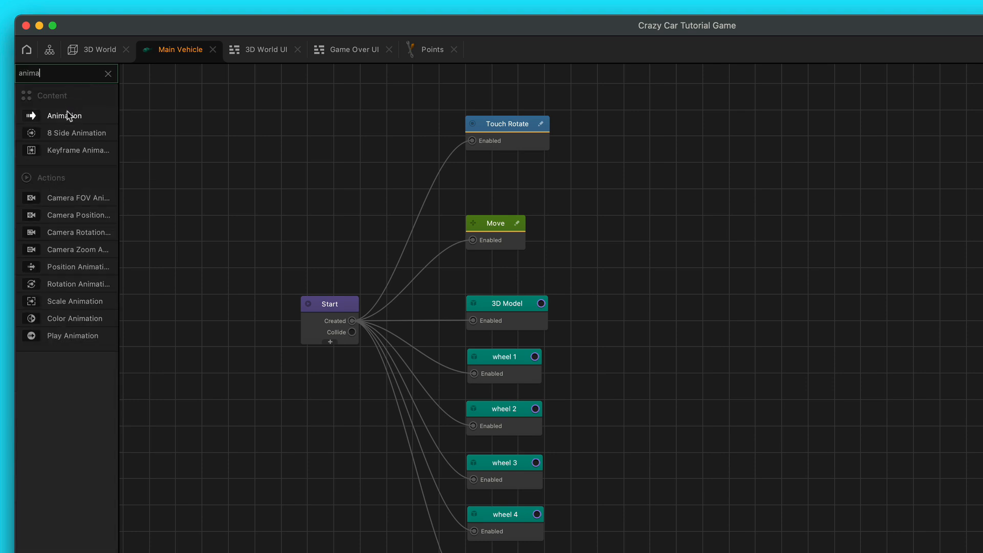
left_click_drag(67, 113, 843, 463)
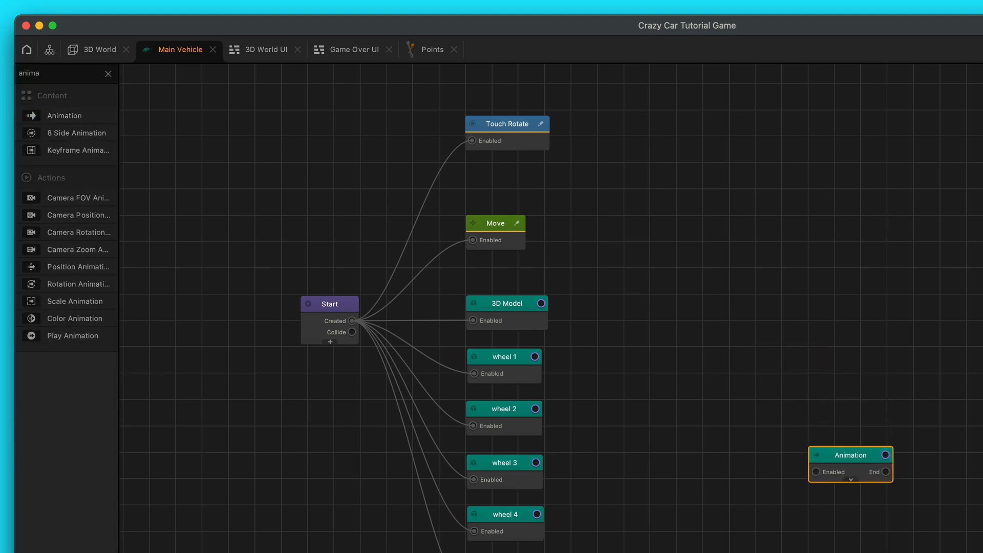
left_click(62, 73)
double_click(62, 72)
type("debris")
left_click_drag(72, 116, 845, 382)
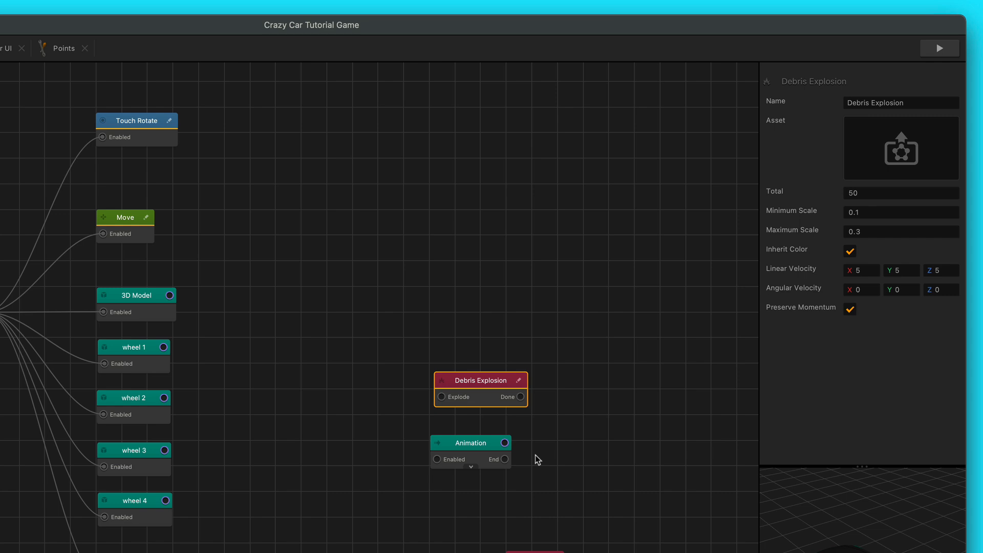
- Add a Spawn node to the main vehicle's node map, above the Debris Explosion node
left_click(108, 71)
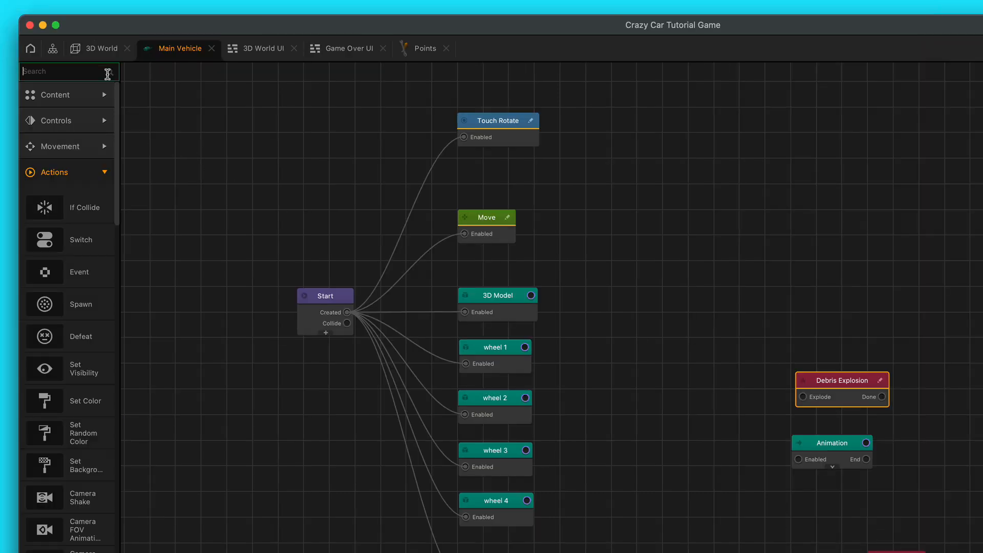
type("spawn")
left_click_drag(94, 112, 794, 314)
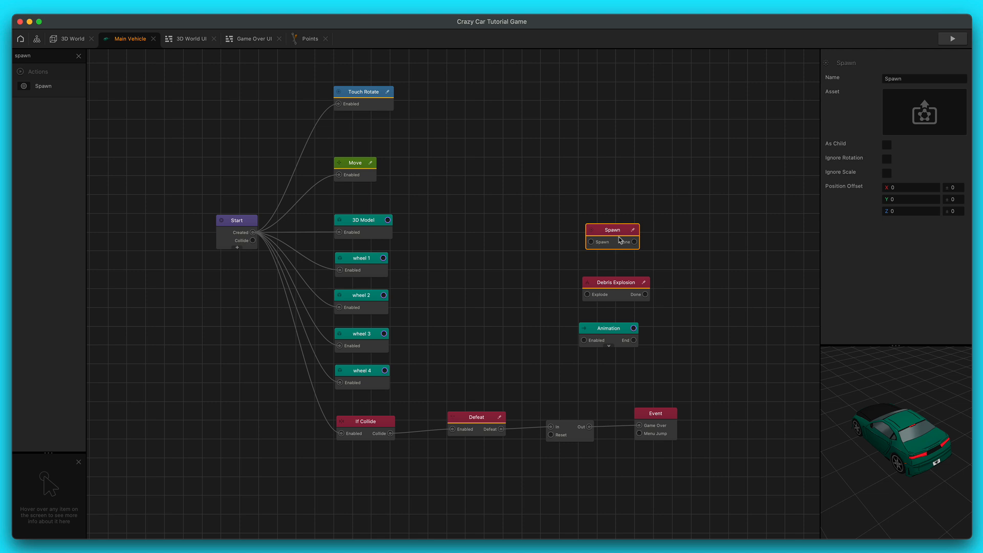
left_click(624, 294)
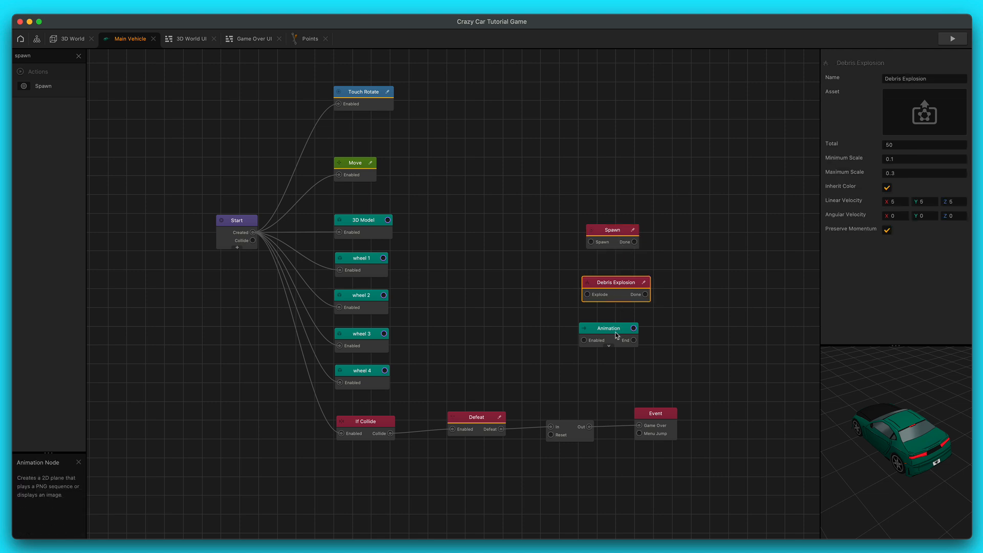
left_click(364, 375)
left_click(373, 342)
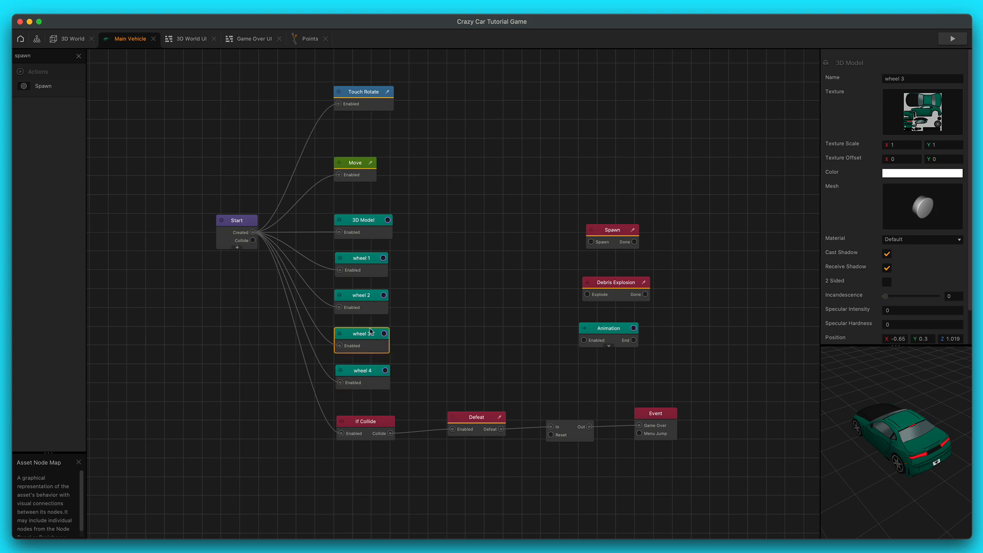
left_click(374, 263)
left_click(370, 228)
- Delete the Animation and Debris Explosion nodes from the main vehicle's node map
left_click(613, 336)
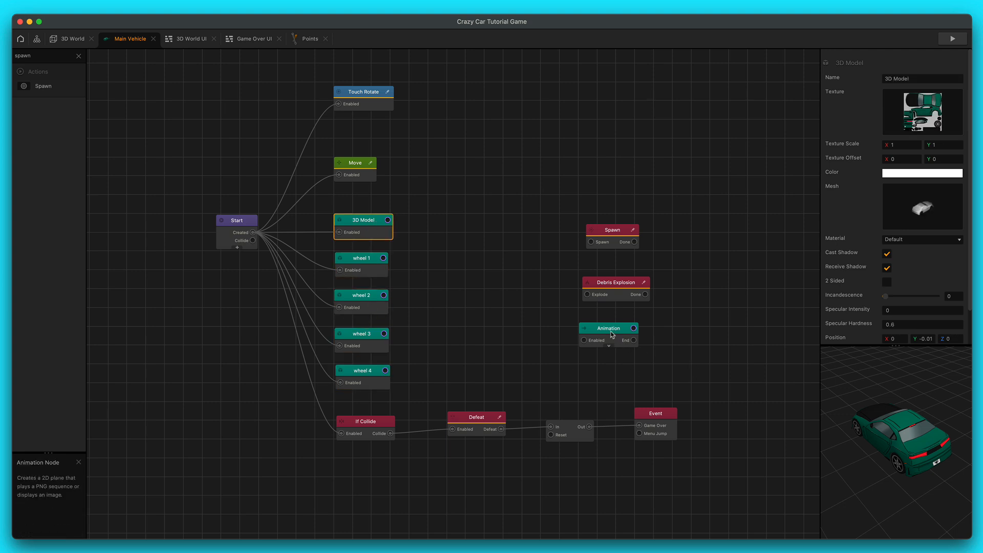
key("Delete")
left_click(625, 300)
key("Delete")
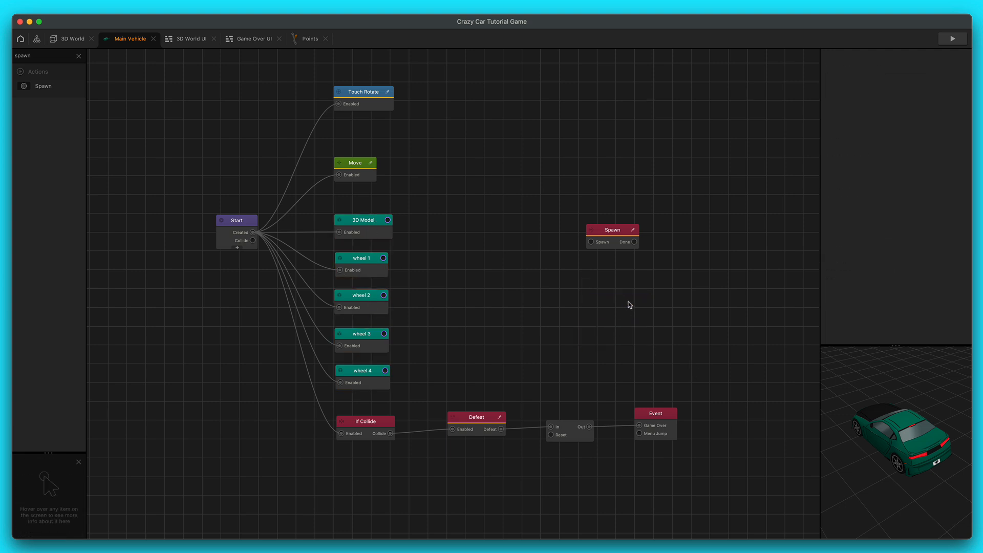
- Move the Spawn node closer to the vehicle's model nodes and shift the Start node slightly down
left_click(619, 242)
left_click_drag(619, 230, 579, 217)
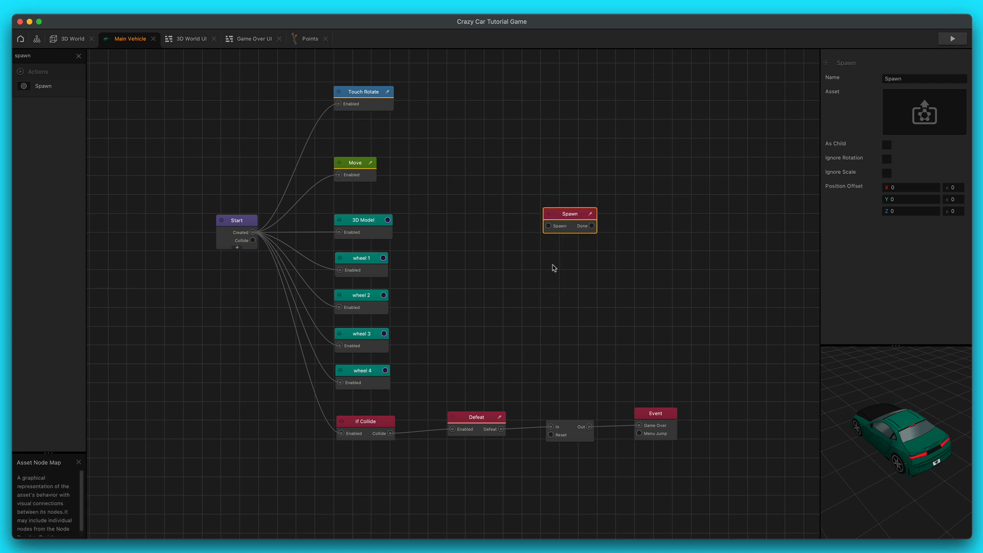
left_click(362, 342)
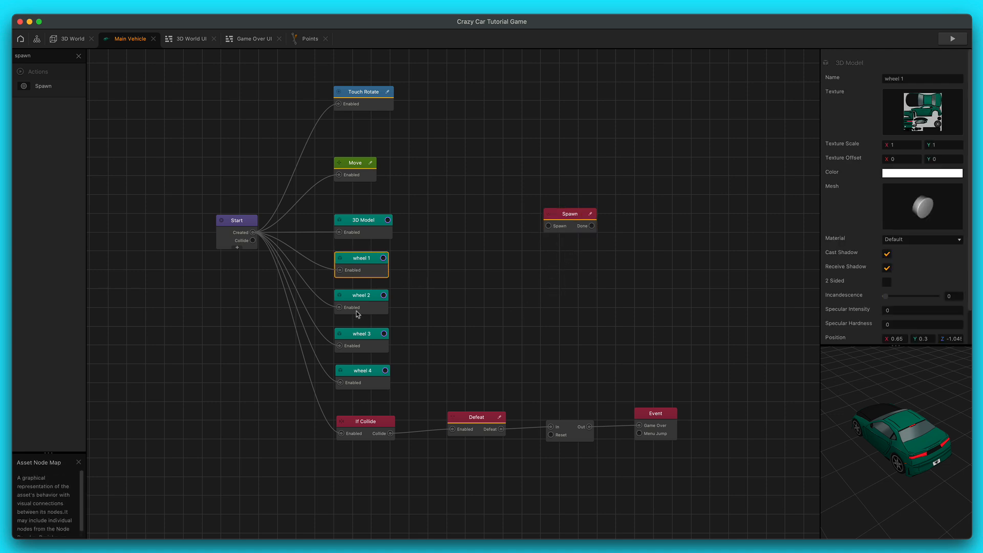
left_click(376, 379)
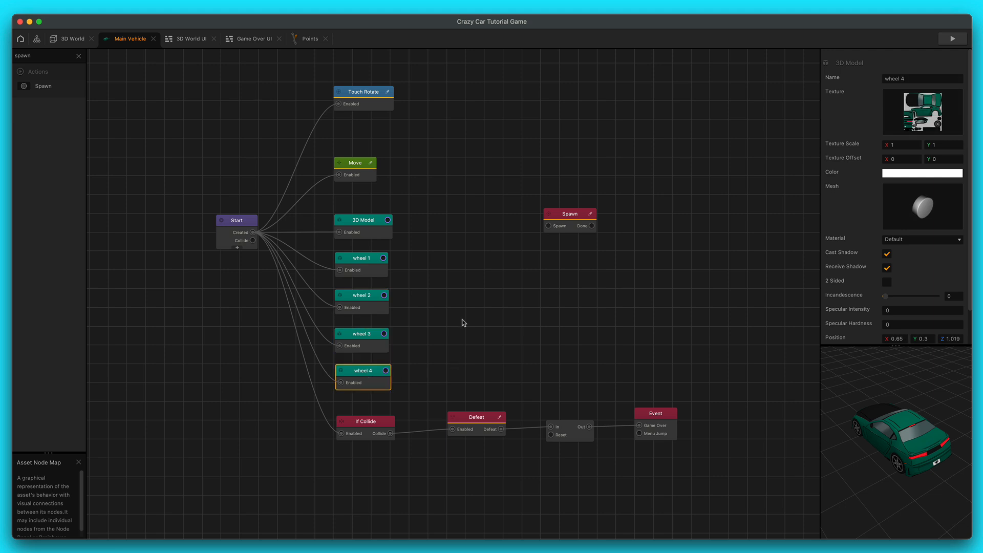
left_click_drag(245, 229, 245, 245)
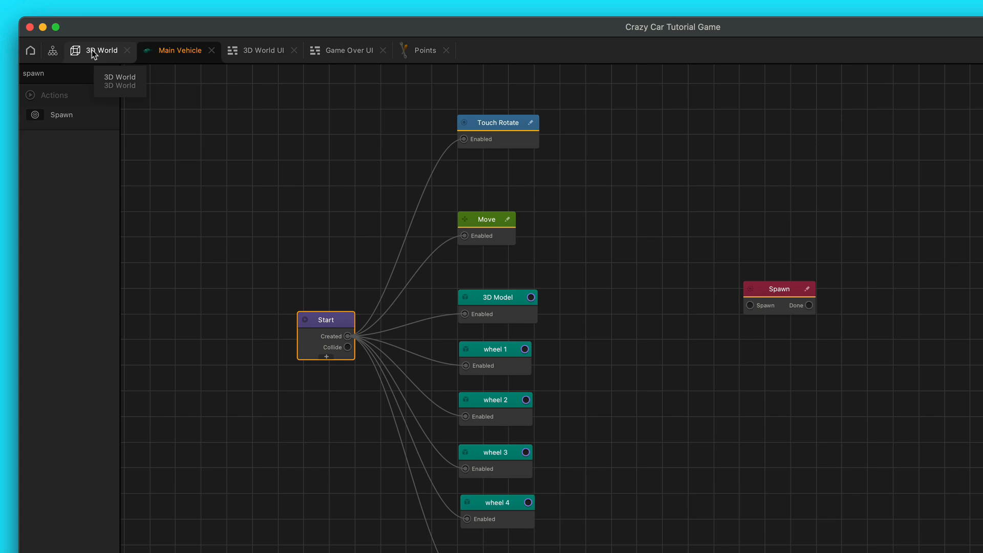
- Rename the Cube object in the 3D World's asset library to Wheel 1
left_click(91, 50)
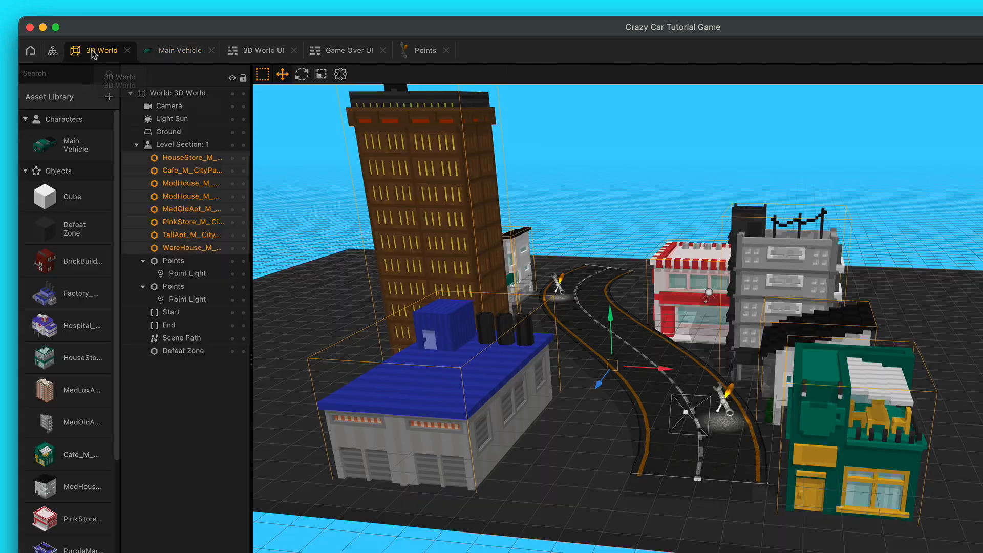
left_click(80, 197)
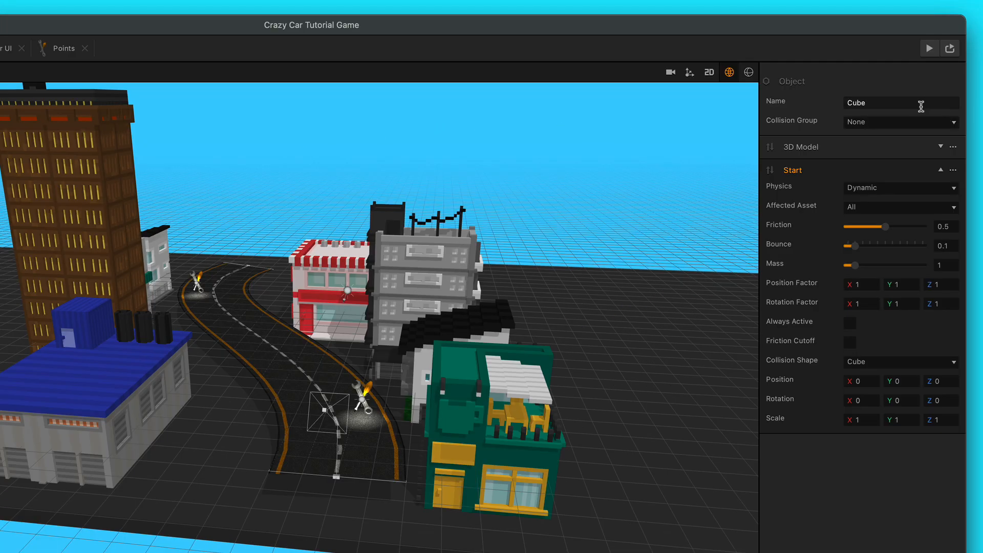
left_click(920, 105)
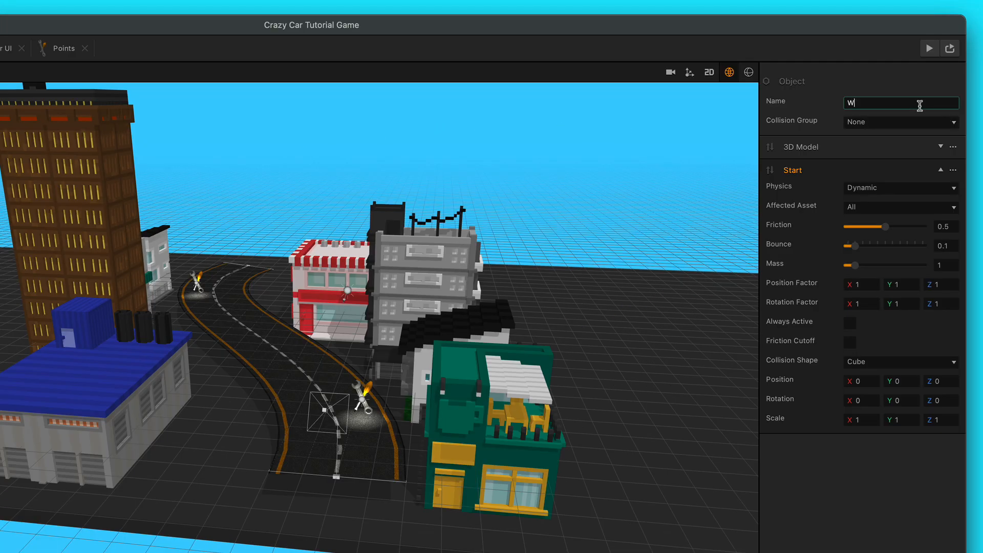
type("Wheel 1")
left_click(859, 81)
left_click(893, 153)
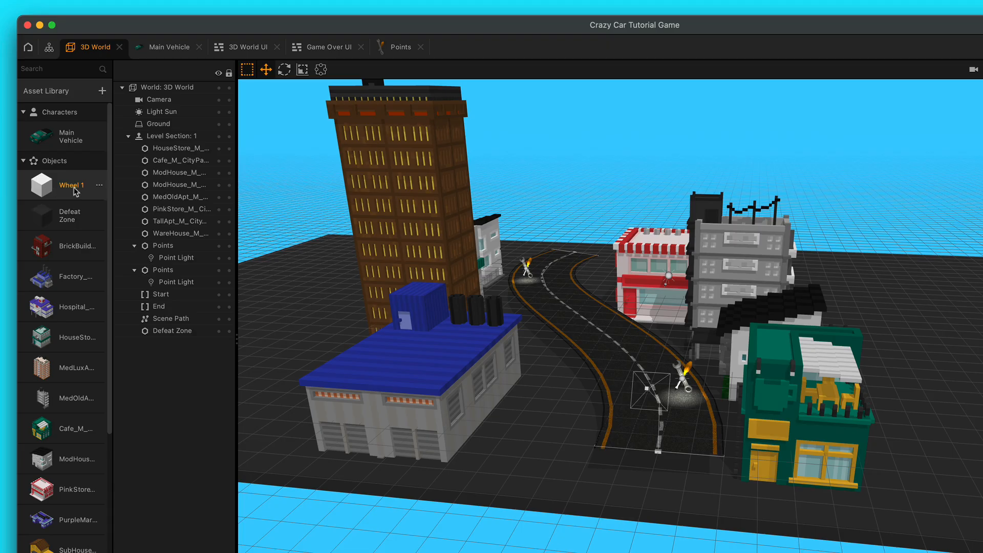
- Copy the wheel 1 node from the main vehicle into the Wheel 1 object's node map and place it above the 3D Model node
double_click(76, 190)
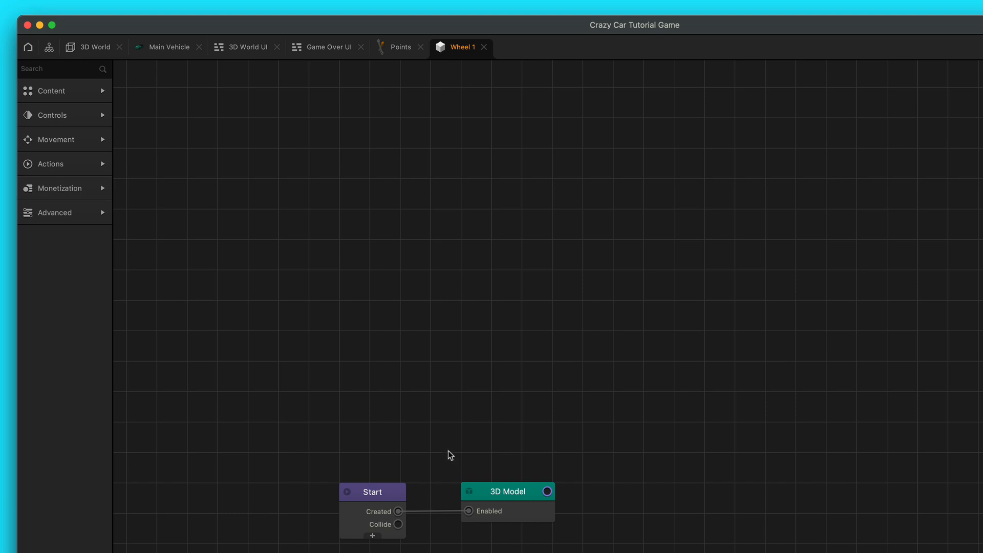
left_click(492, 512)
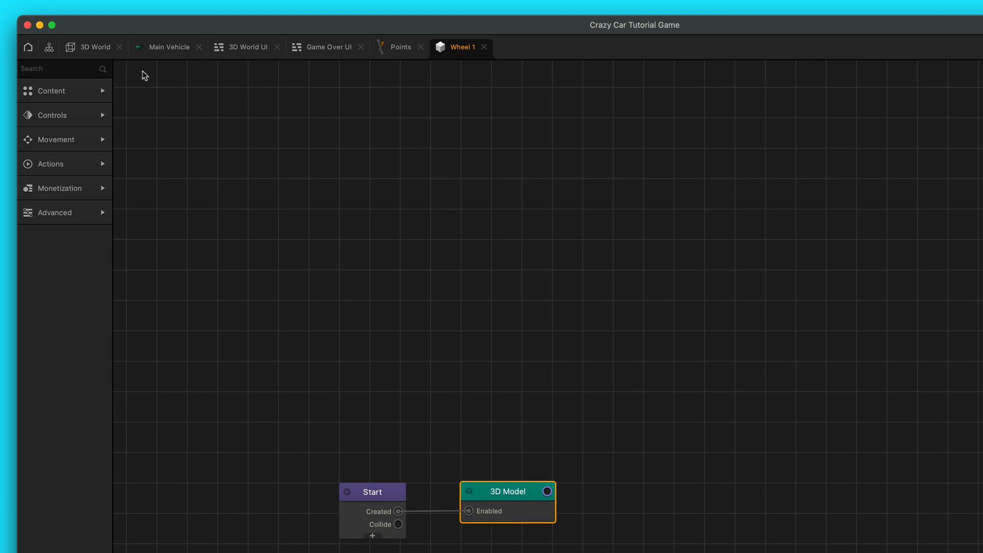
left_click(150, 49)
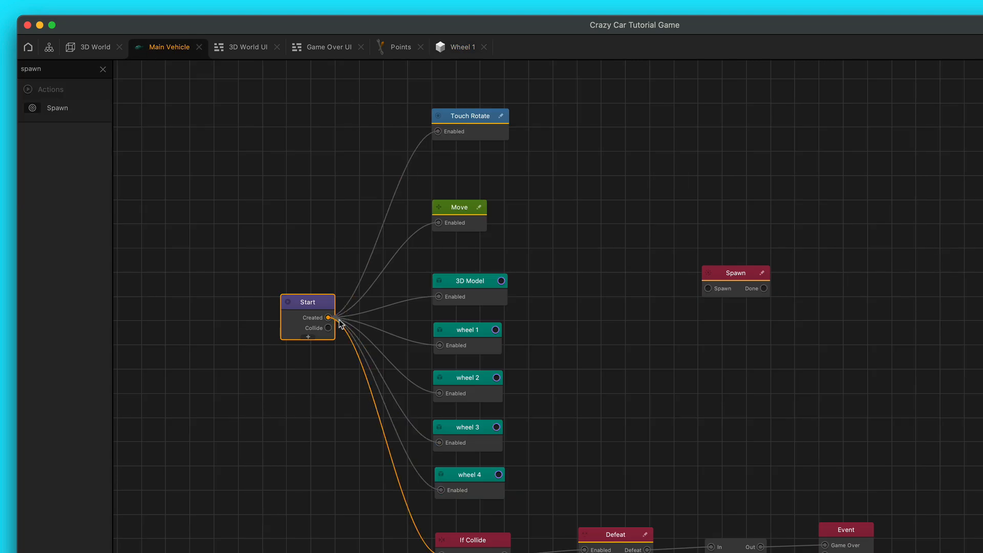
left_click(471, 351)
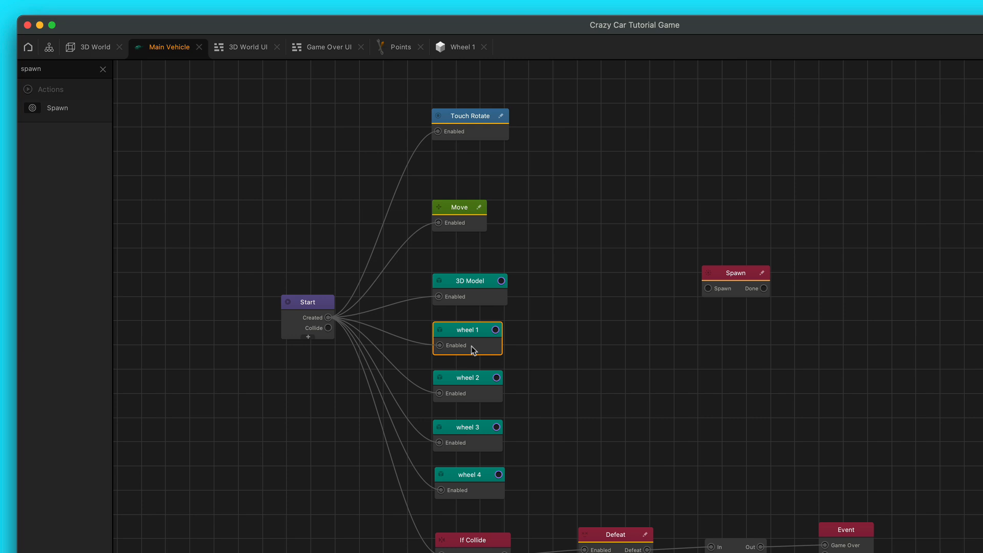
left_click(456, 50)
key("ctrl+v")
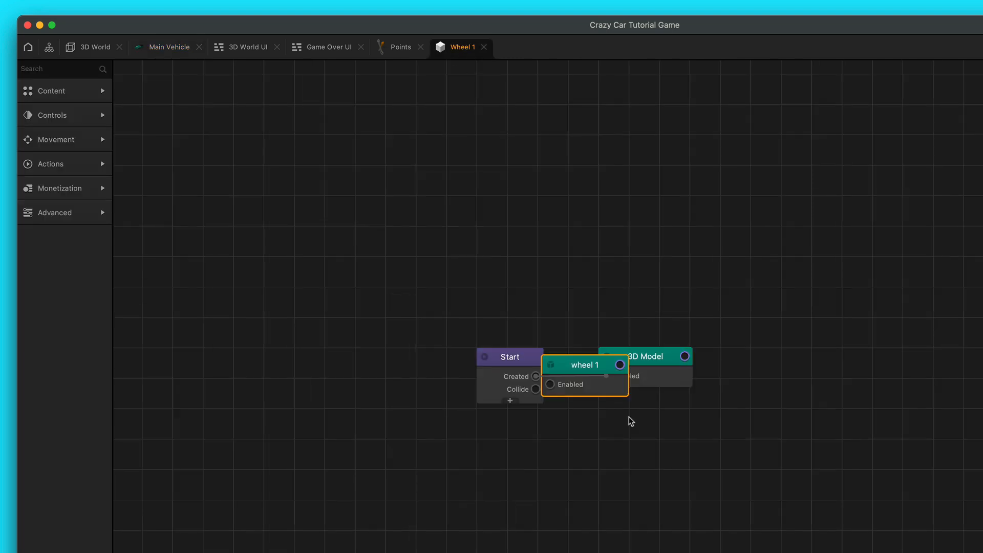
left_click_drag(585, 361, 647, 252)
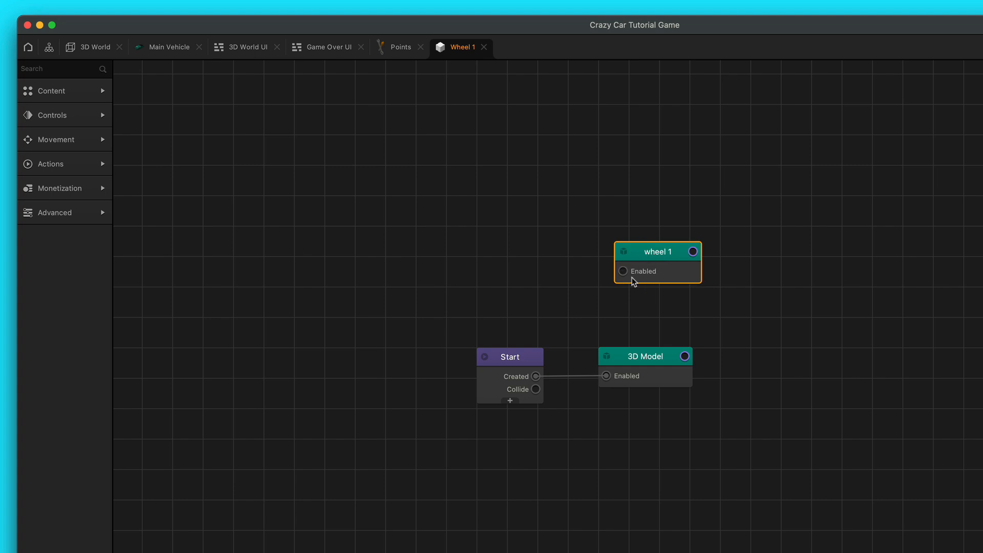
- Replace the Wheel 1 object's 3D Model node with the wheel 1 node, connected to Start's Created output and placed beside it
left_click(625, 364)
key("BackSpace")
left_click_drag(536, 377, 649, 368)
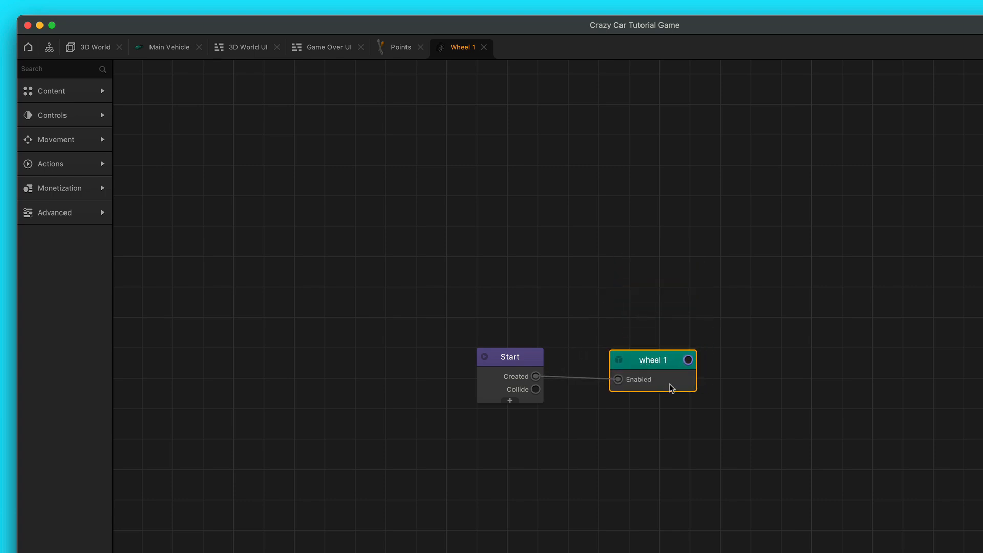
left_click_drag(656, 360, 657, 355)
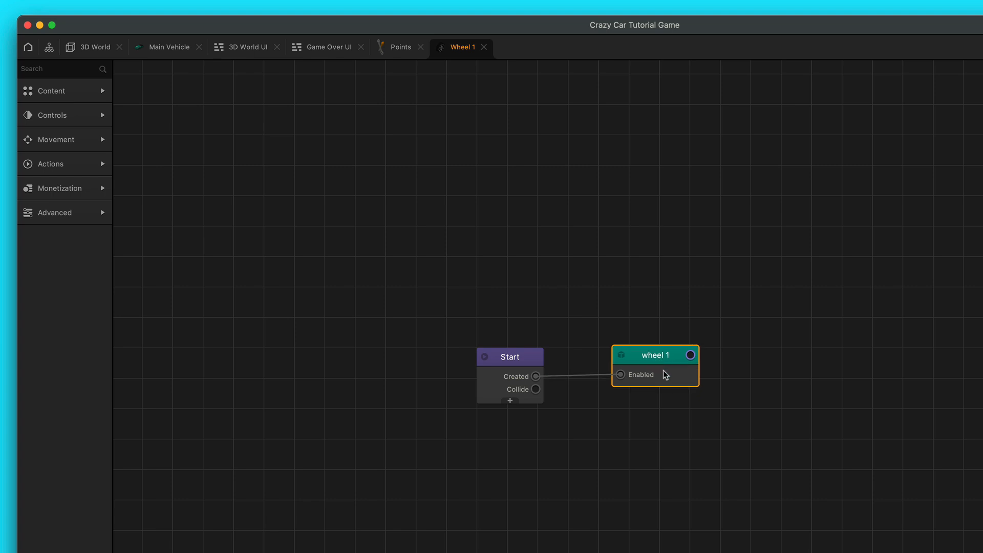
- Set the Wheel 1 object's Start node to a Hull collision shape with the wheelobj mesh as its collision mesh
scroll(849, 281, "down", 2)
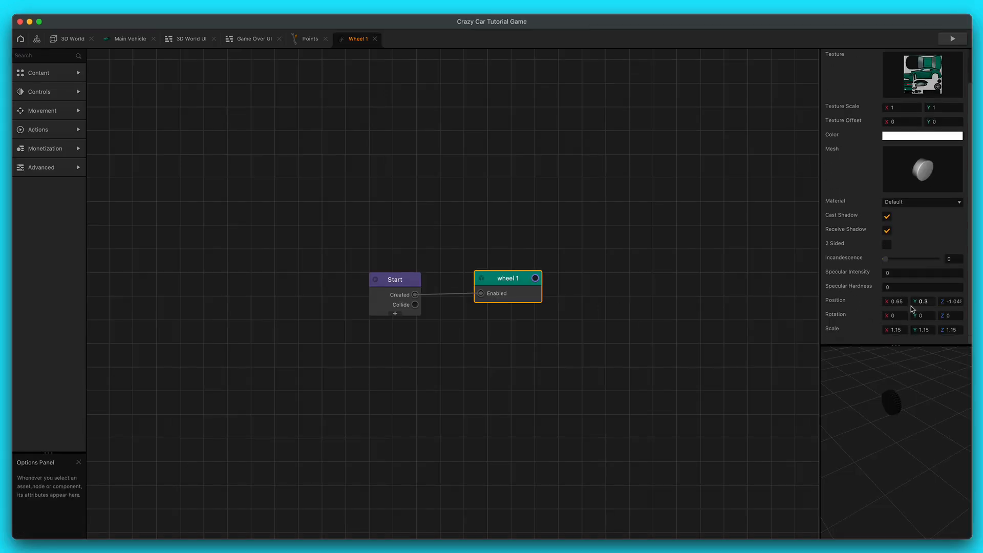
left_click(392, 290)
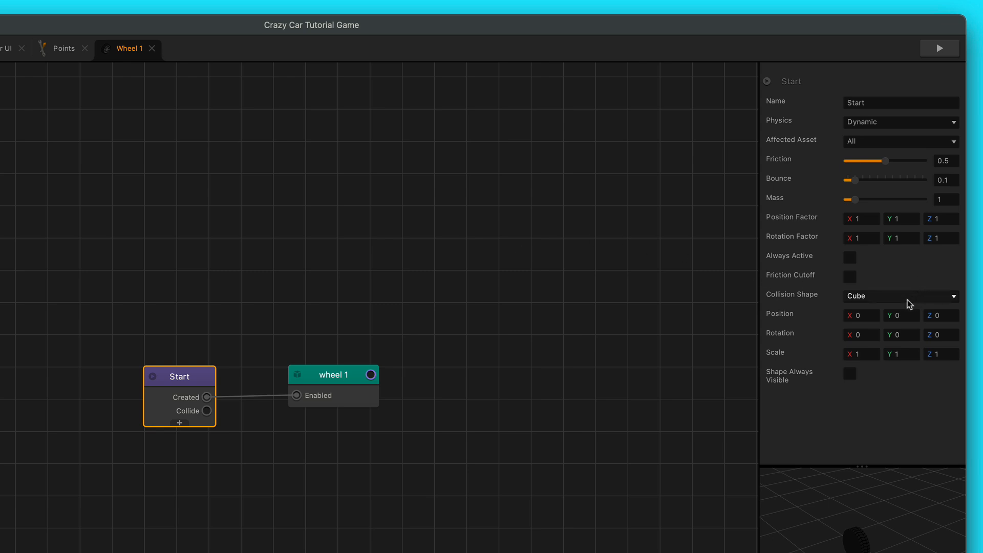
left_click(905, 297)
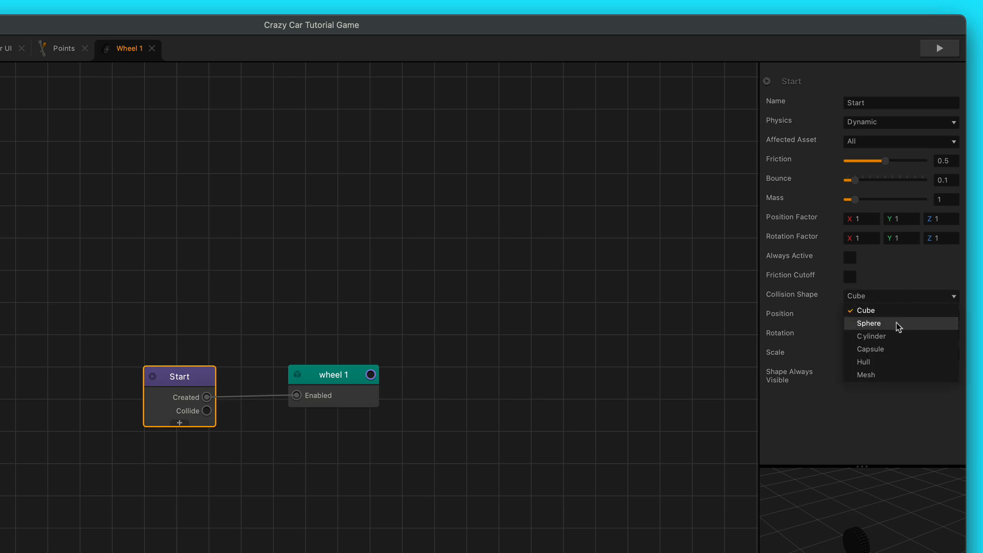
left_click(889, 362)
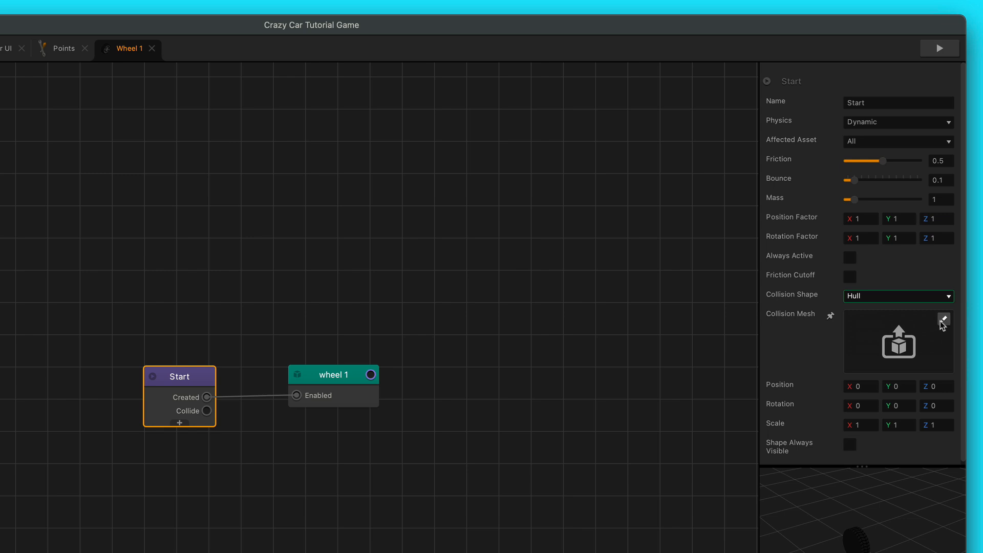
left_click(944, 319)
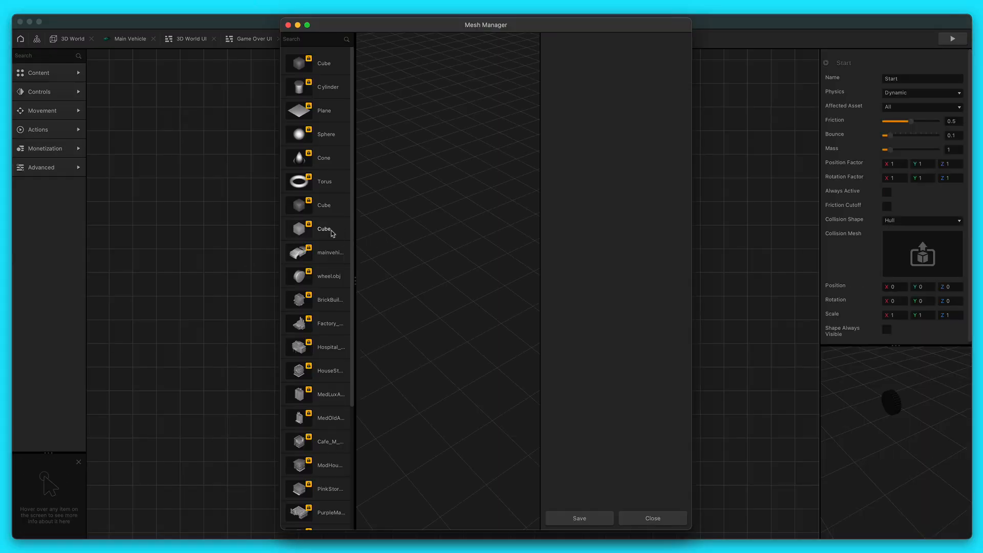
left_click(327, 282)
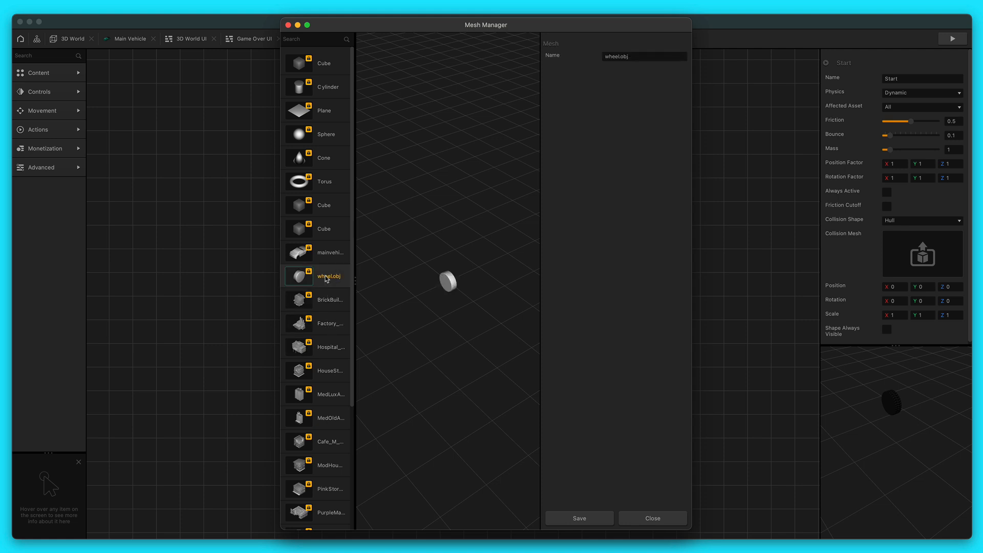
left_click(568, 517)
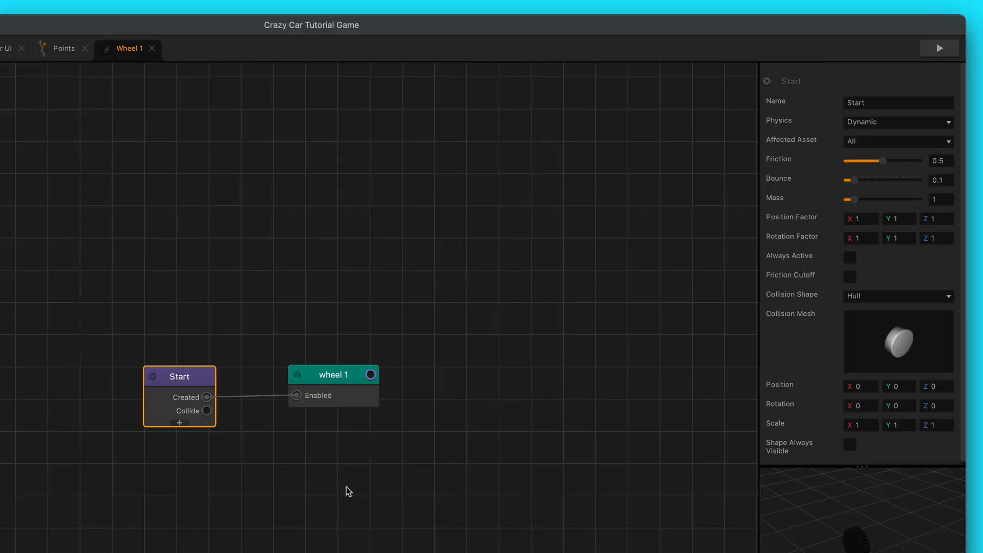
mouse_move(942, 253)
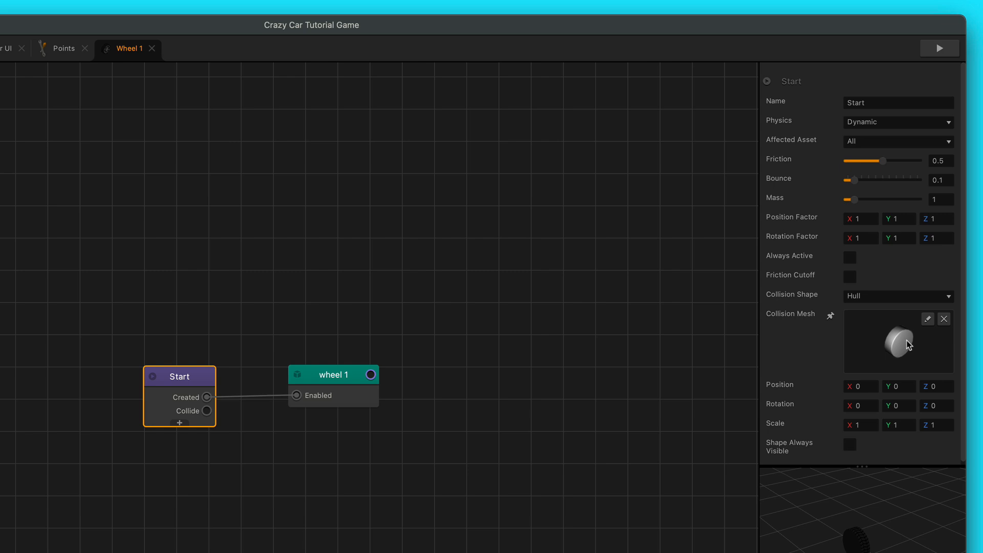
- Copy the wheel 1 node's X position of 0.65 into the Start node's collision shape position
left_click(358, 397)
scroll(876, 417, "down", 2)
left_click(873, 406)
key("ctrl+c")
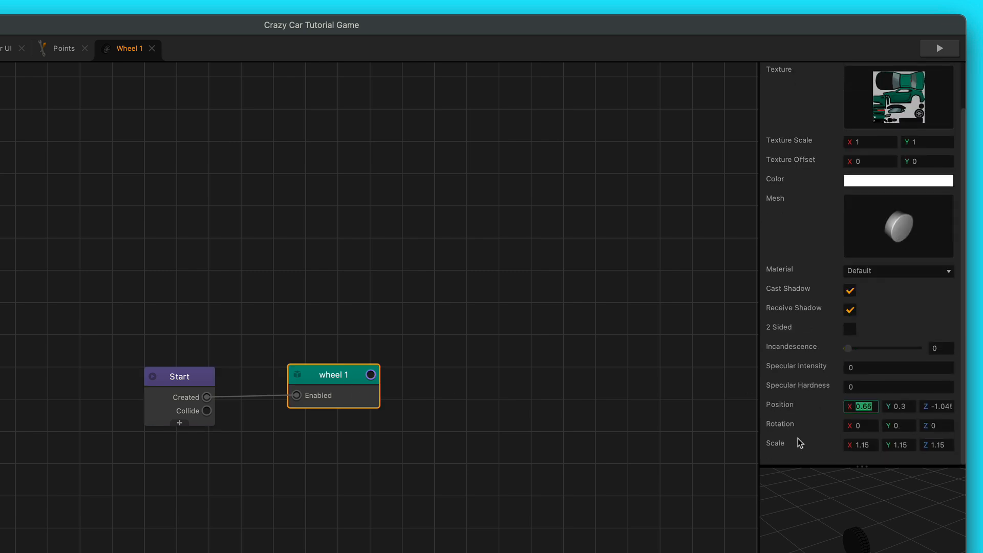
left_click(202, 381)
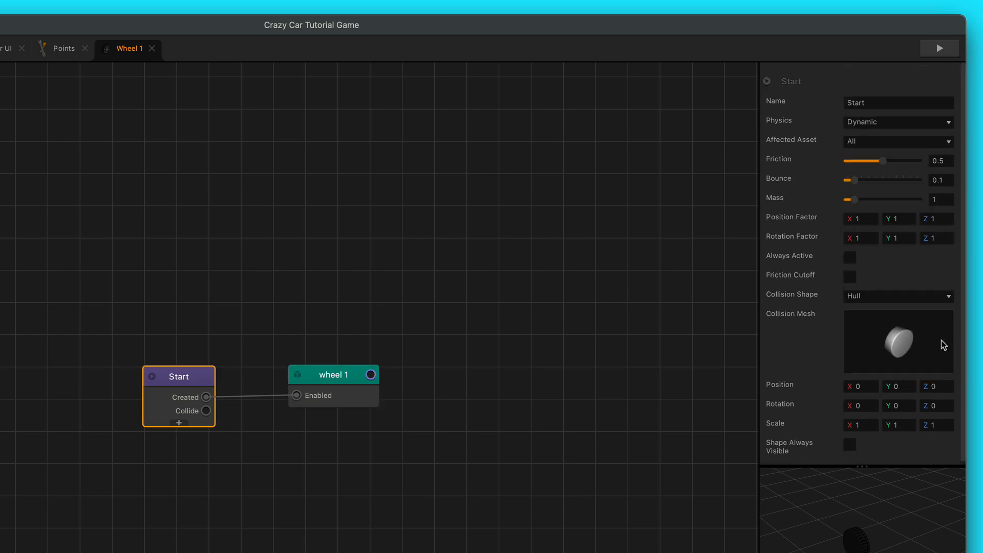
left_click(872, 387)
key("ctrl+v")
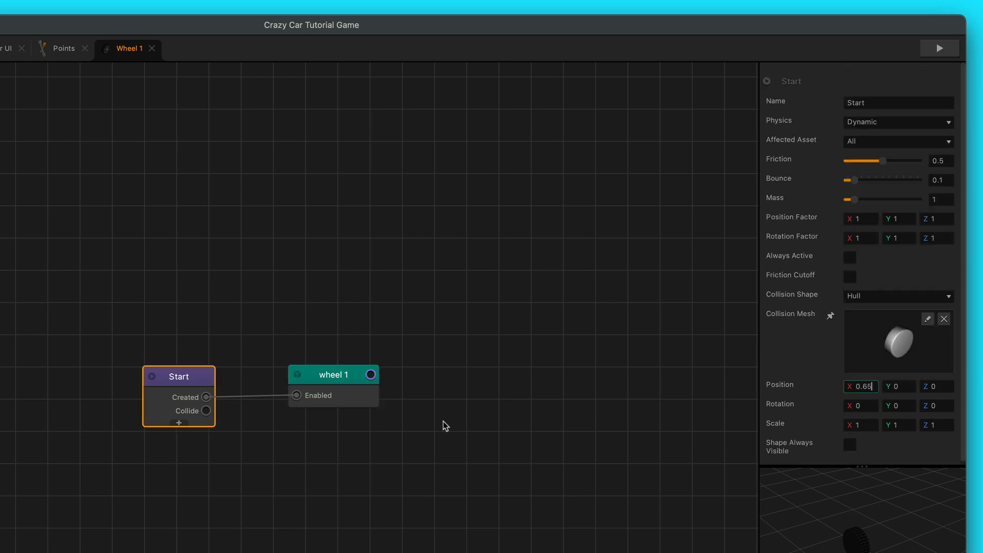
- Match the Start node's collision shape position to the wheel 1 node with Y 0.3 and Z -1.045
left_click(344, 400)
scroll(883, 426, "down", 2)
left_click(897, 406)
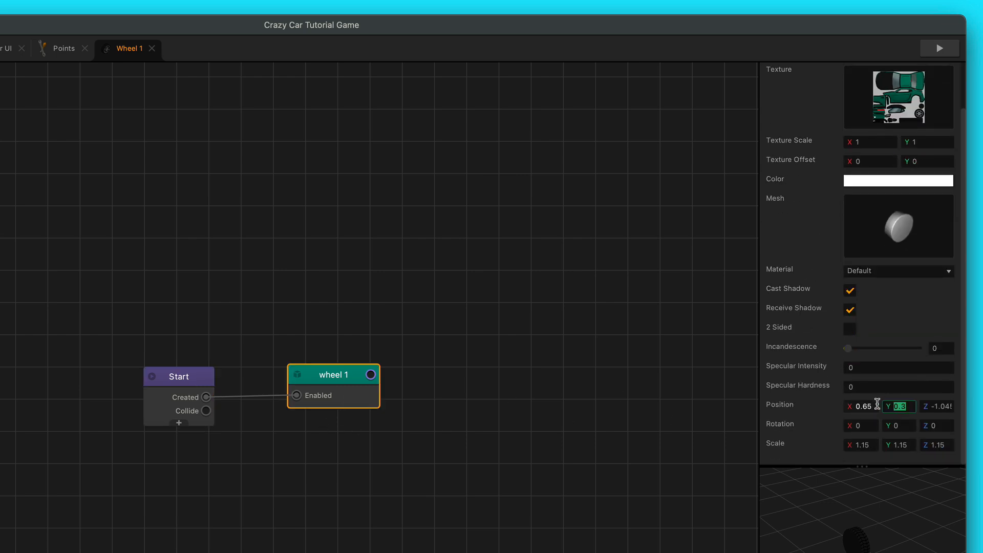
left_click(204, 382)
left_click(898, 386)
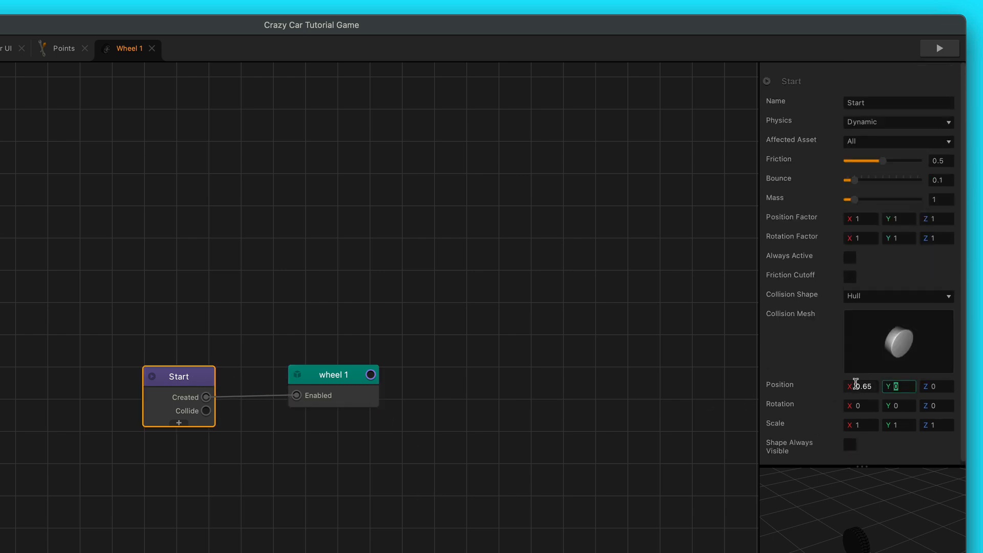
left_click(360, 405)
scroll(915, 419, "down", 2)
double_click(943, 406)
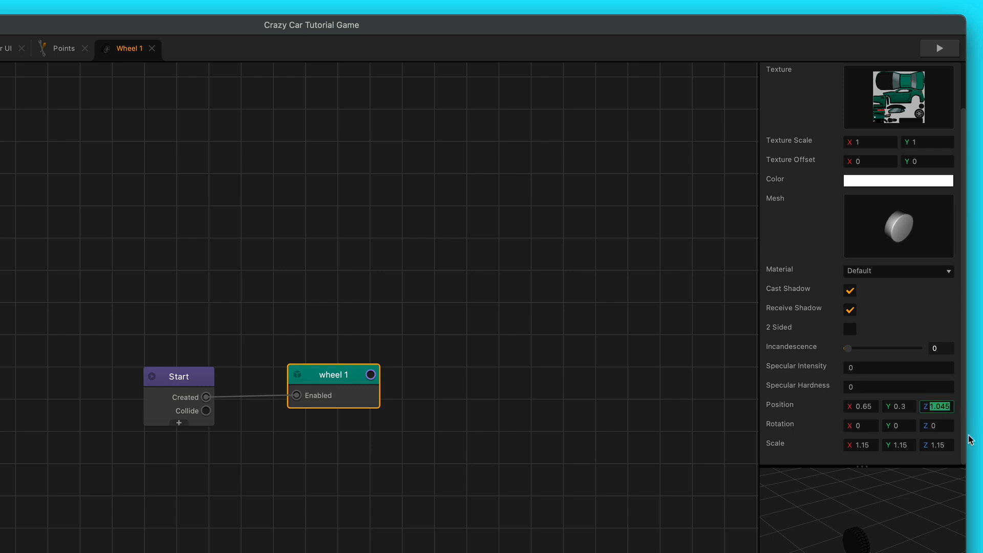
left_click(185, 379)
double_click(937, 386)
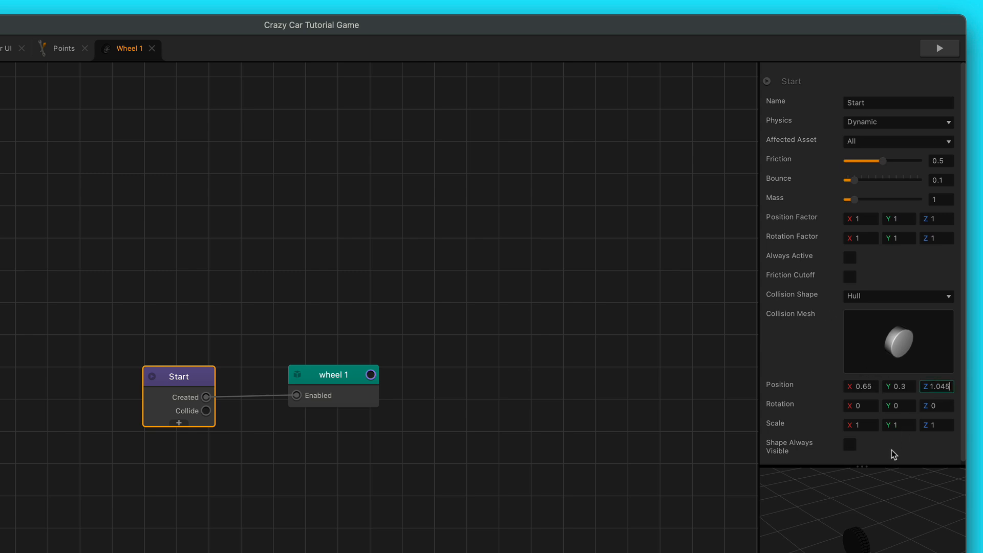
- Match the Start node's collision shape scale to the wheel 1 node with 1.15 on X, Y and Z
left_click(326, 378)
scroll(863, 421, "down", 1)
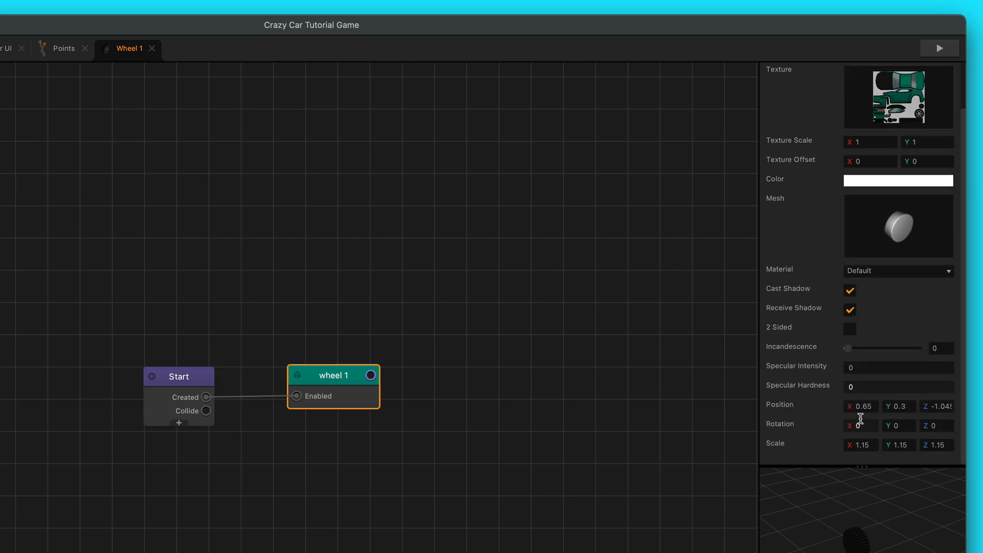
left_click(849, 444)
left_click(186, 383)
left_click(852, 425)
type("1.15")
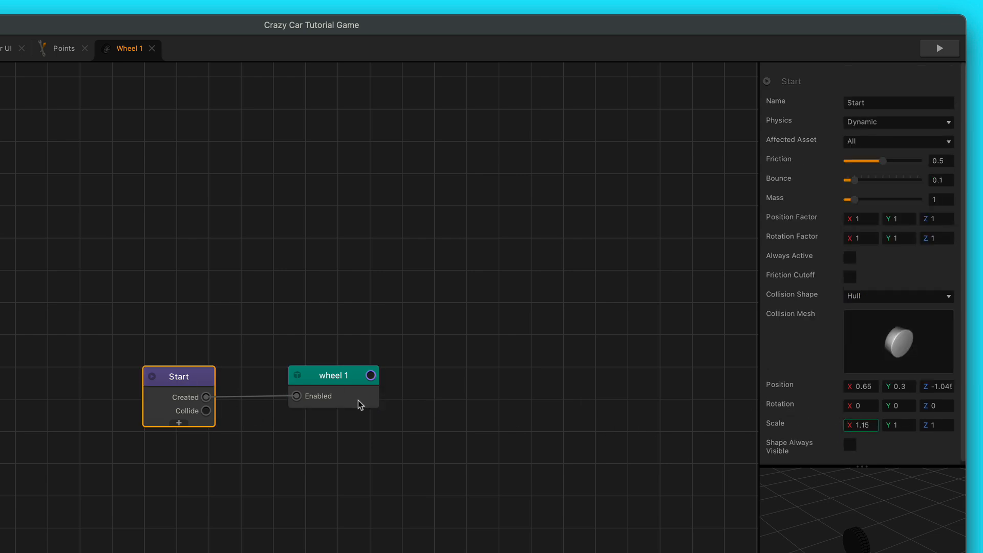
key("Tab")
type("1.15")
key("Tab")
type("1.15")
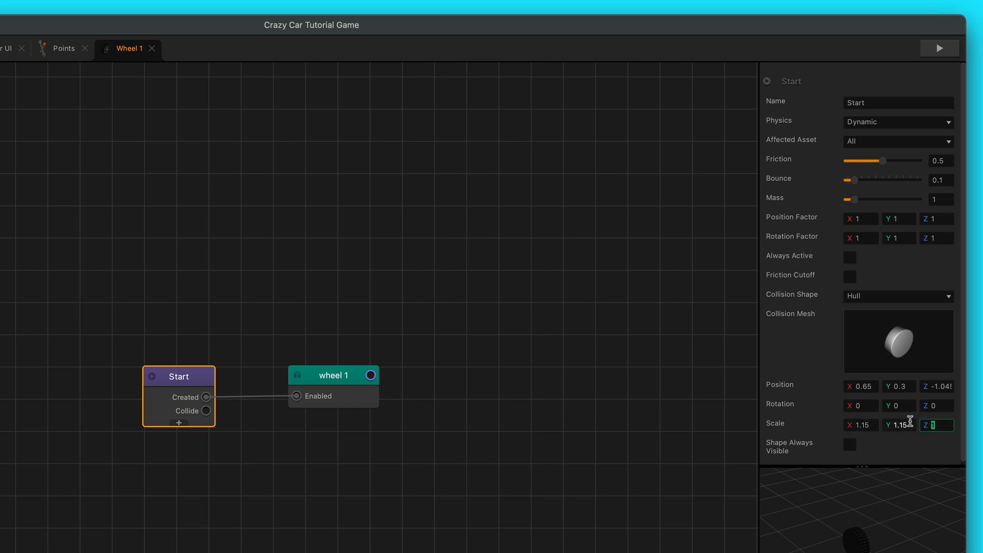
key("Tab")
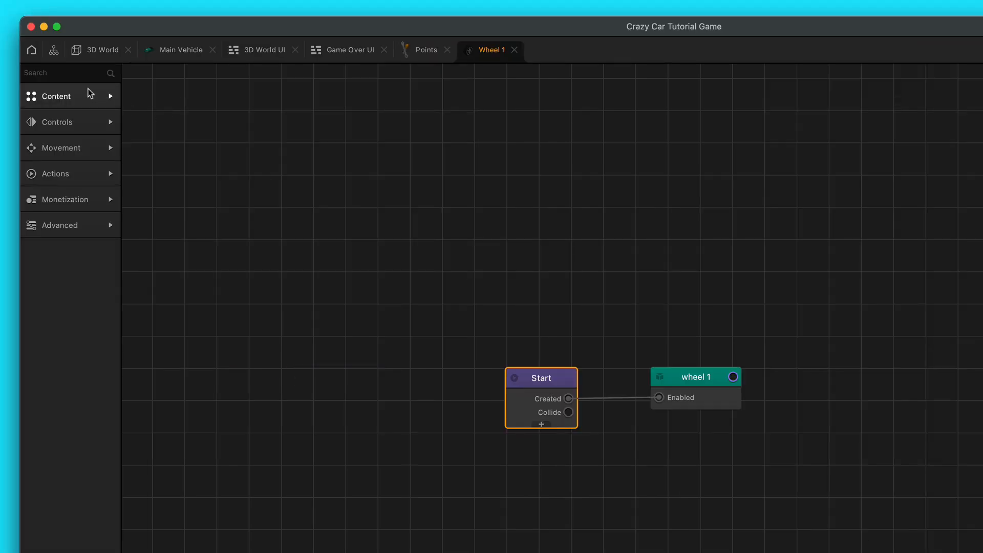
- Add a Jump node above the wheel 1 node, move wheel 1 slightly down and connect Start's Created output to Jump
left_click(78, 74)
type("jump")
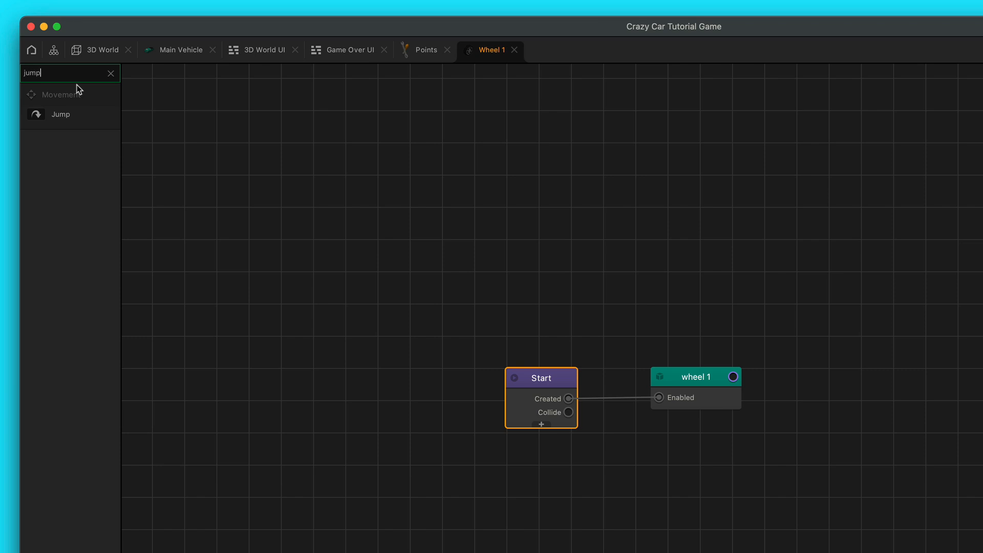
left_click_drag(60, 114, 687, 288)
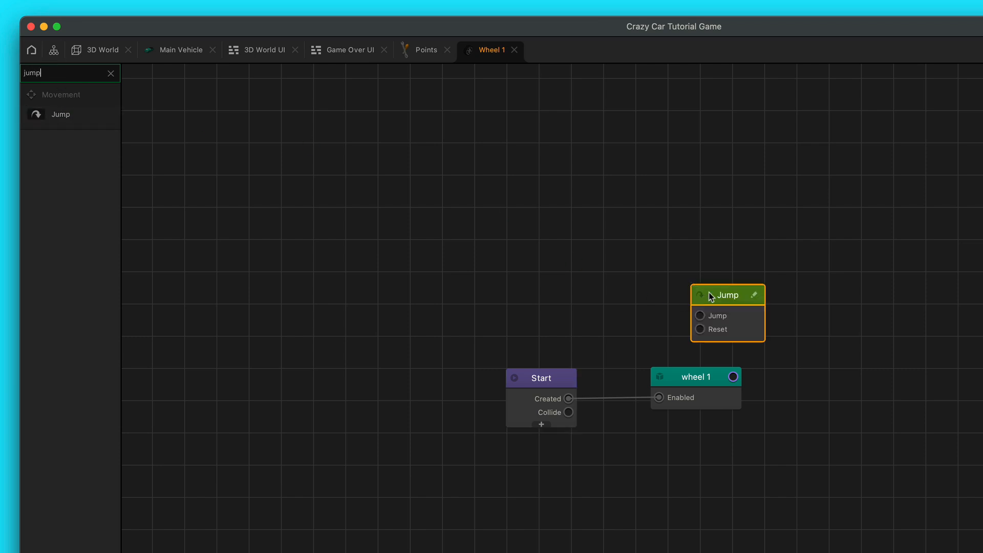
left_click_drag(688, 379, 696, 395)
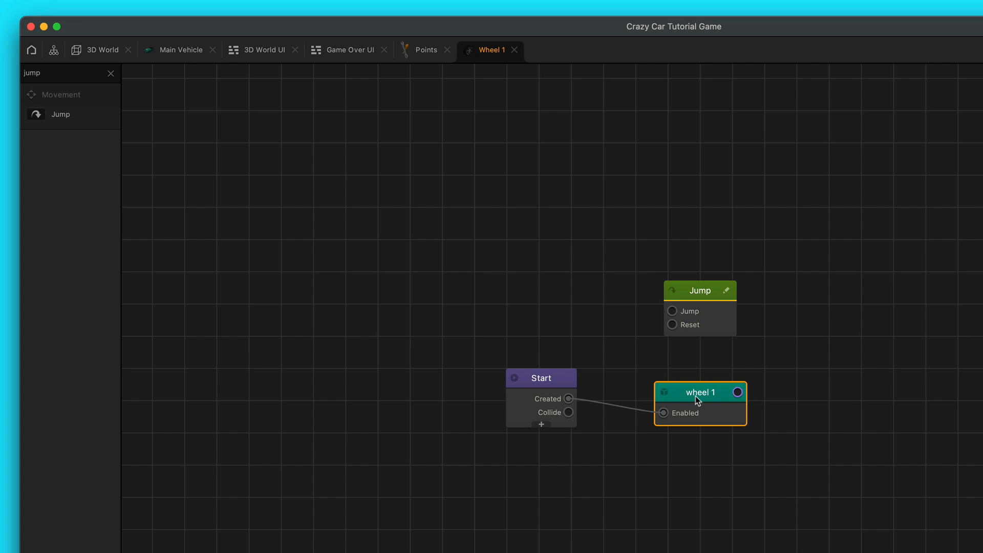
left_click_drag(568, 399, 672, 313)
- Clear the Y values of the Jump node's linear and angular jump forces
left_click(707, 288)
double_click(878, 136)
key("BackSpace")
double_click(874, 187)
key("BackSpace")
left_click(880, 267)
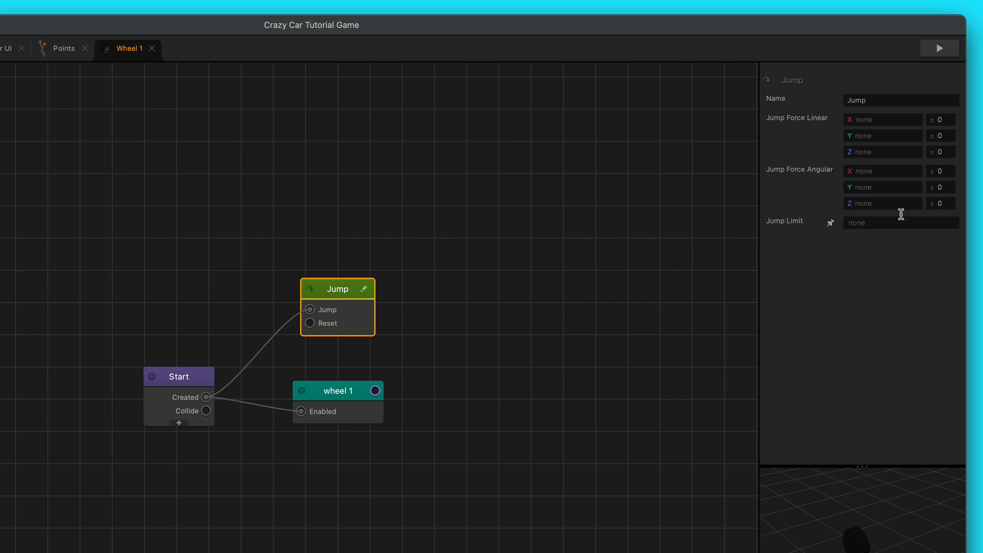
- Set the Jump node's linear jump force to 15 on X, Y and Z
left_click(869, 121)
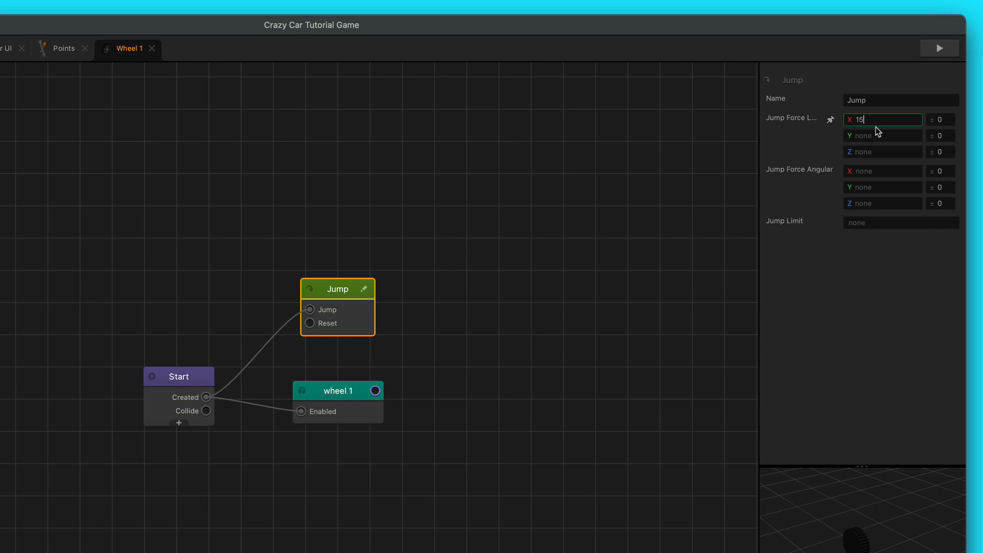
left_click(870, 134)
type("15")
left_click(885, 152)
type("1")
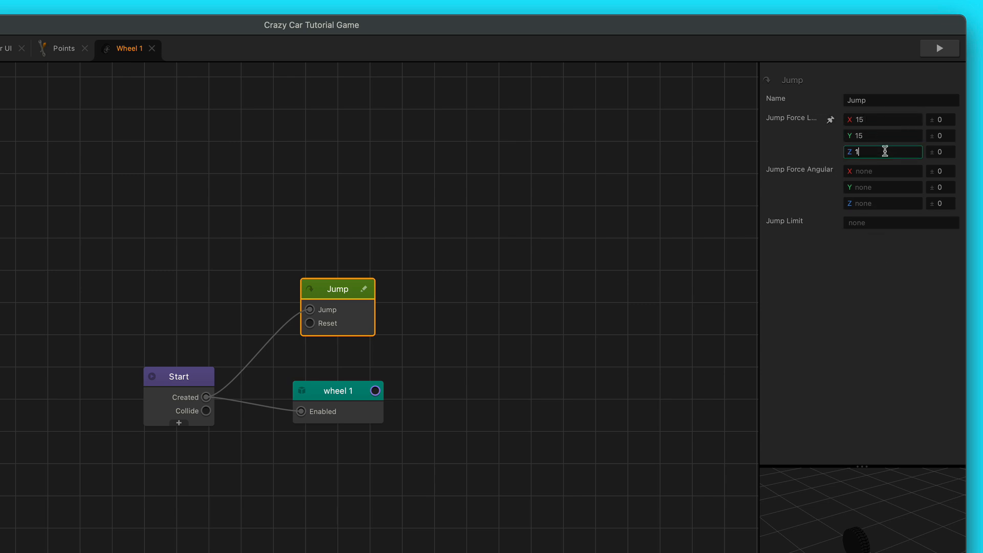
type("5")
- Set the Jump node's linear jump force to 0 on the X and Z axes
left_click(870, 119)
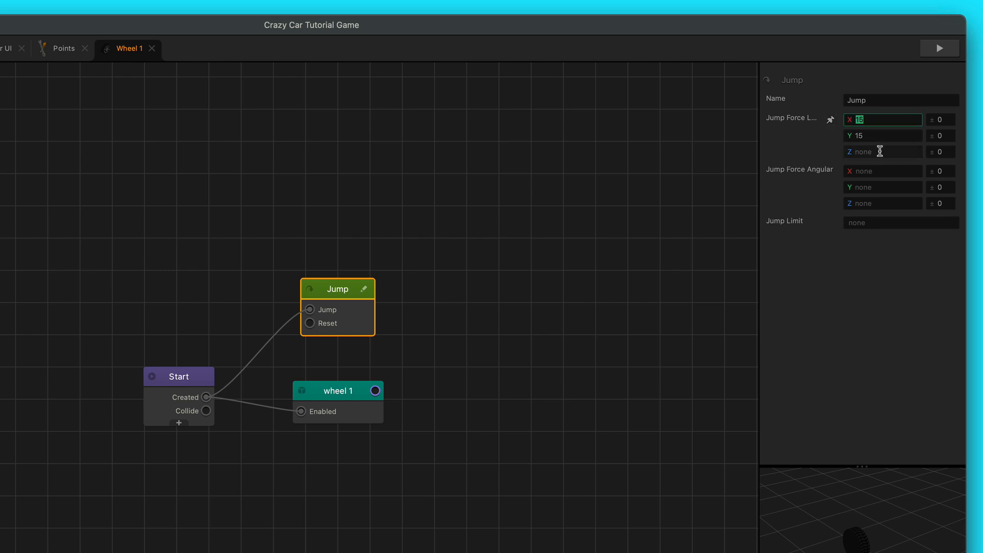
type("0")
left_click(871, 152)
type("0")
- Set the Jump node's angular jump force to 0 on X, Y and Z
left_click(869, 173)
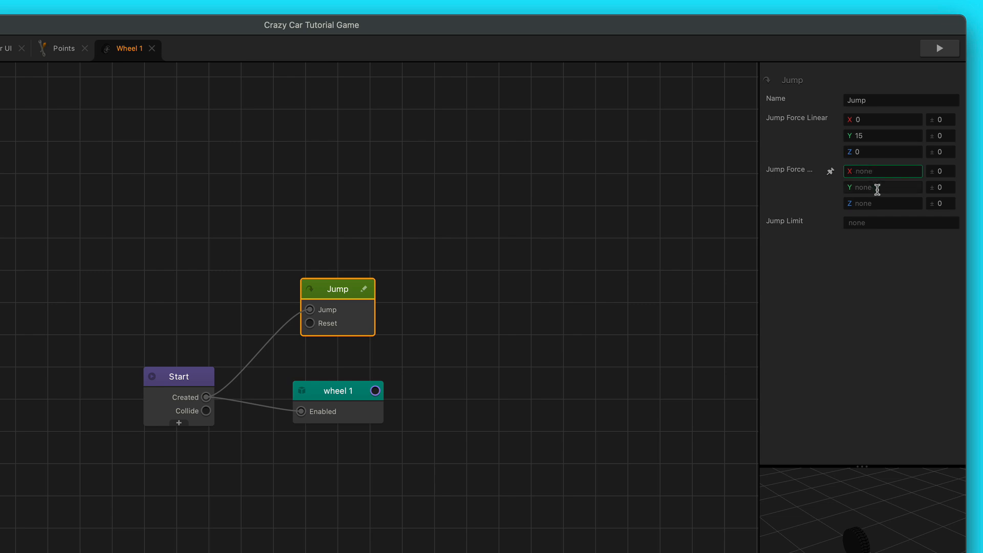
type("0")
left_click(879, 187)
type("0")
left_click(877, 202)
type("0")
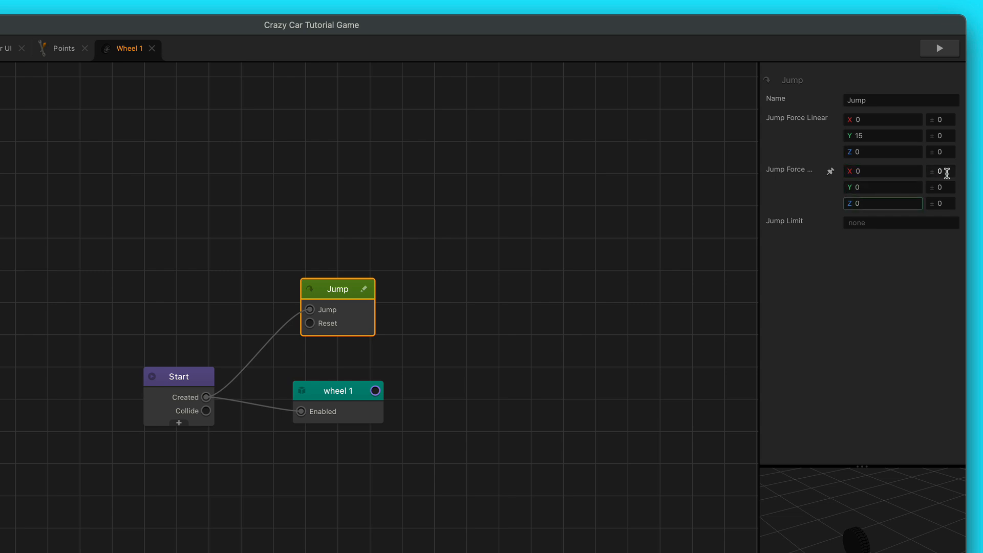
- Give the Jump node's linear force random ranges of ±10 on X, ±5 on Y and ±10 on Z
left_click(951, 120)
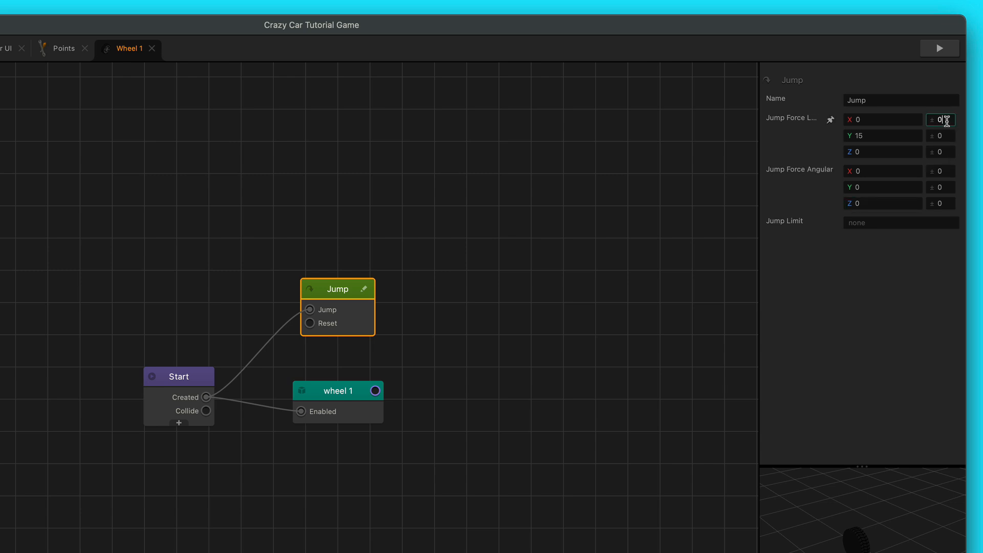
left_click(911, 263)
left_click(940, 136)
type("5")
key("Tab")
left_click(872, 136)
left_click(894, 156)
key("Tab")
type("10")
key("Return")
- Set the Jump node's angular force ranges to ±10 on X and Z, and its Y force to 10 with ±5
left_click(940, 171)
type("10")
left_click(942, 203)
type("10")
left_click(895, 186)
type("10")
key("Return")
left_click(944, 187)
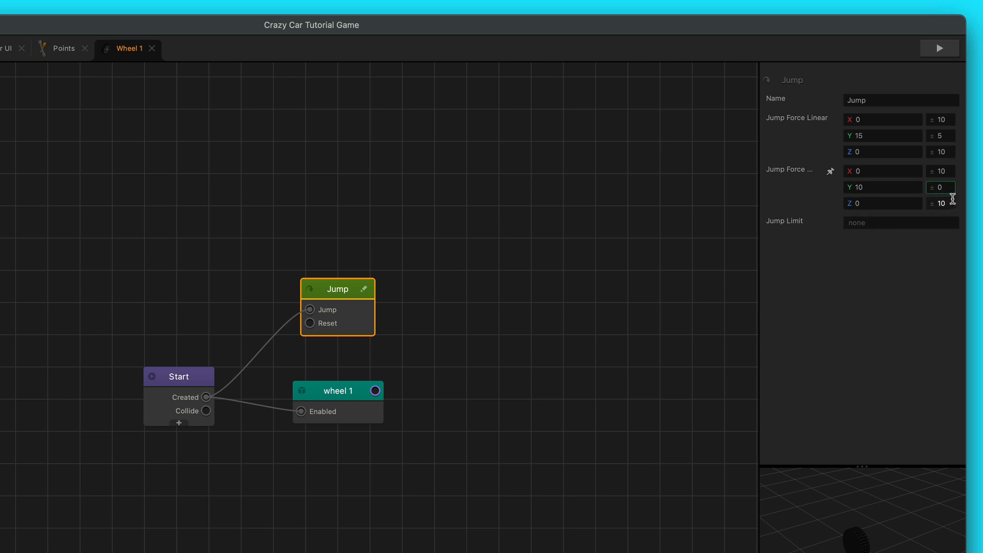
type("5")
key("Return")
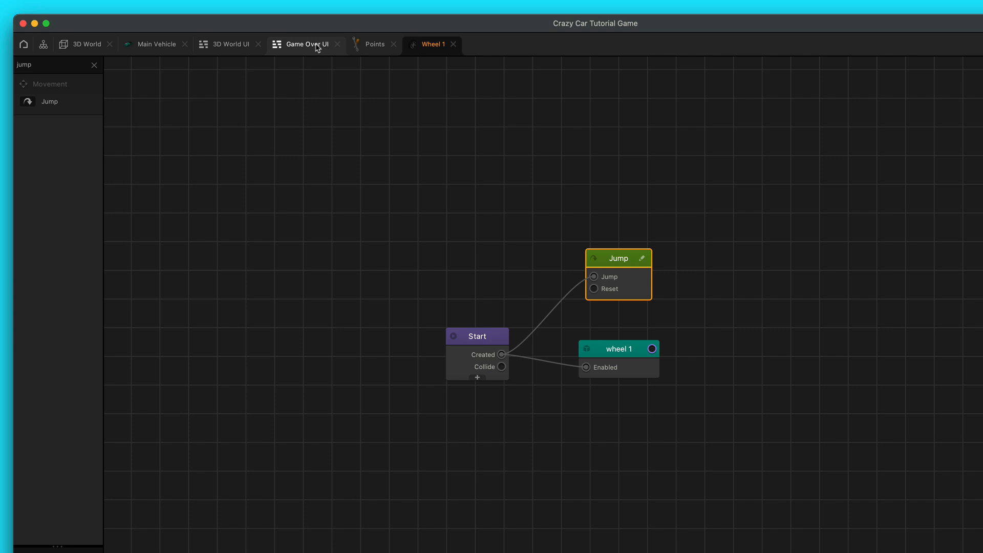
- In the Main Vehicle's node map, connect the Spawn node to the Defeat output and assign Wheel 1 as its asset
left_click(145, 50)
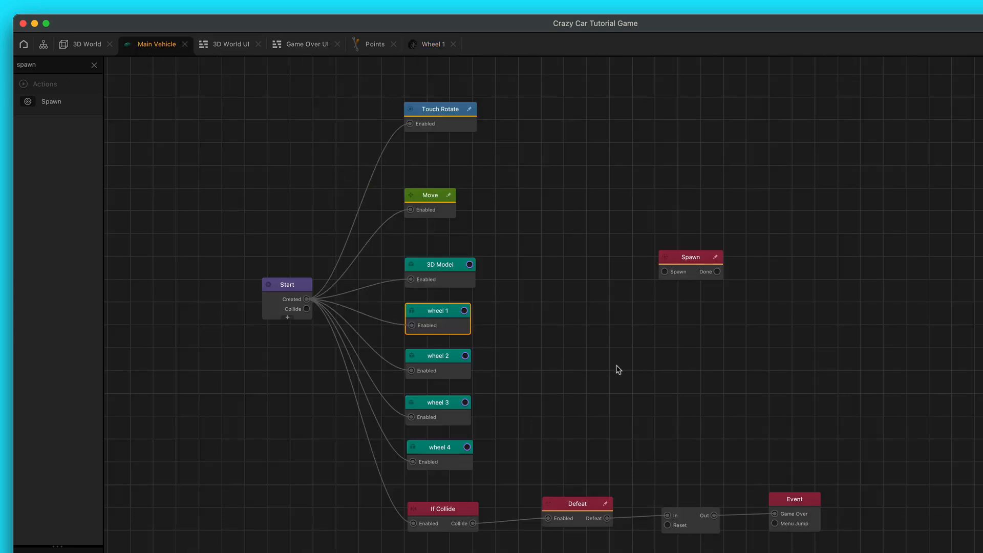
left_click_drag(664, 272, 608, 519)
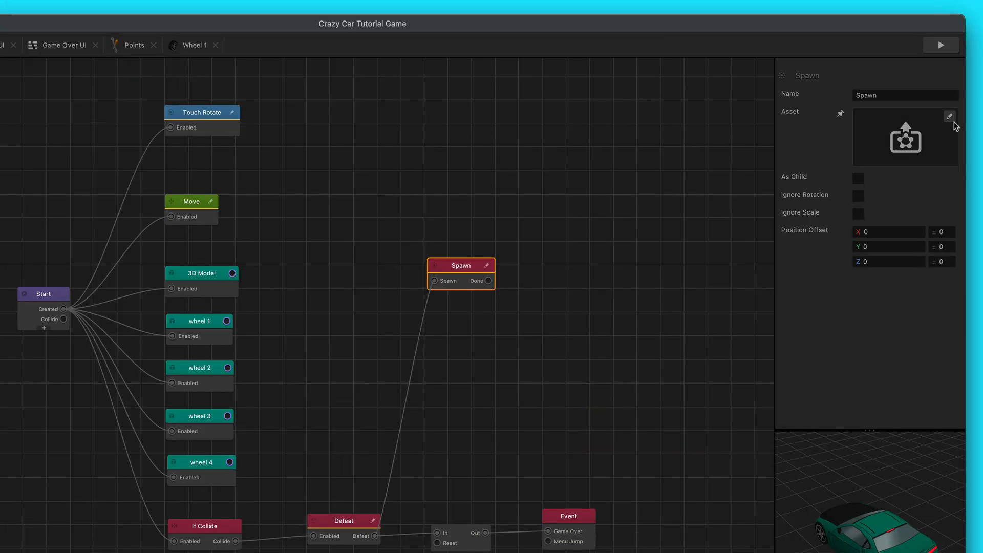
left_click(950, 117)
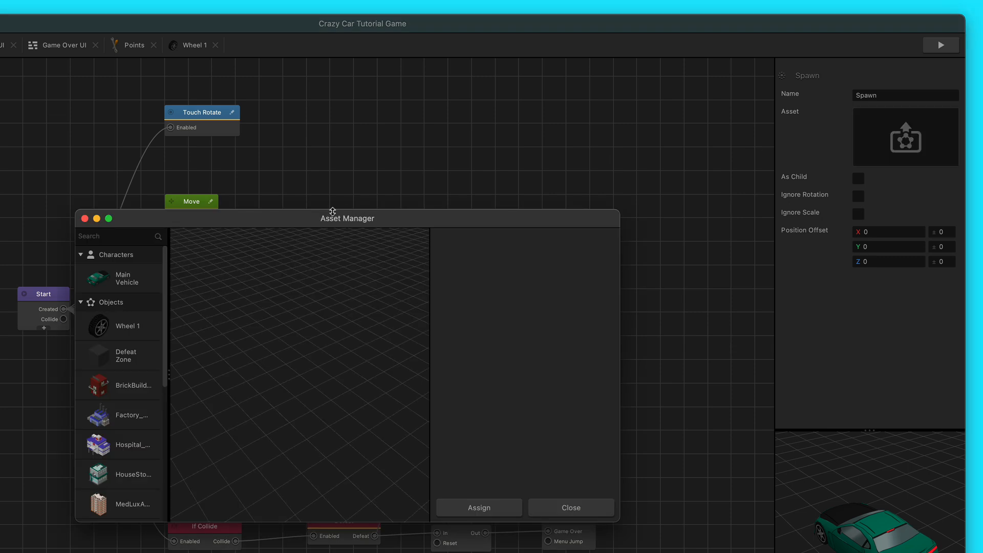
left_click(136, 328)
scroll(535, 471, "down", 10)
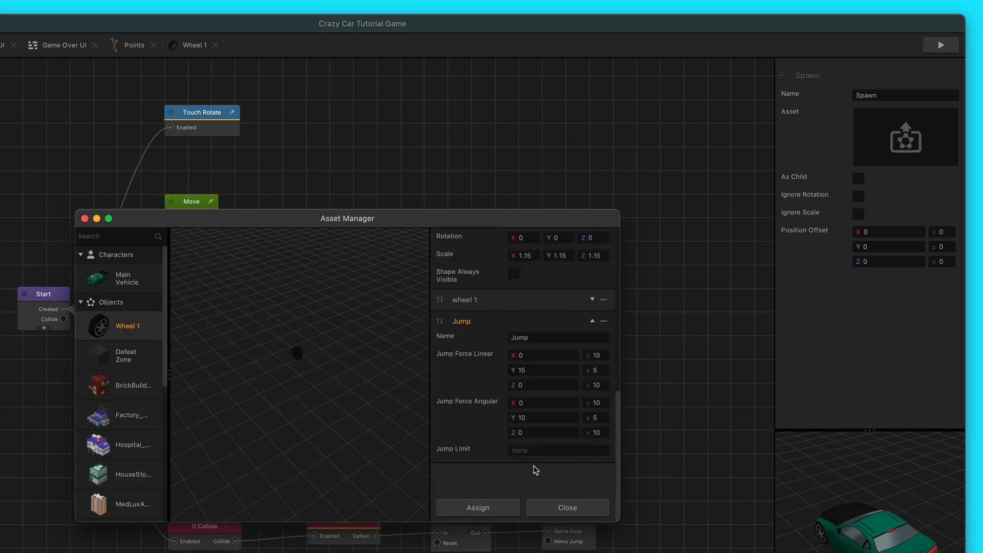
left_click(502, 508)
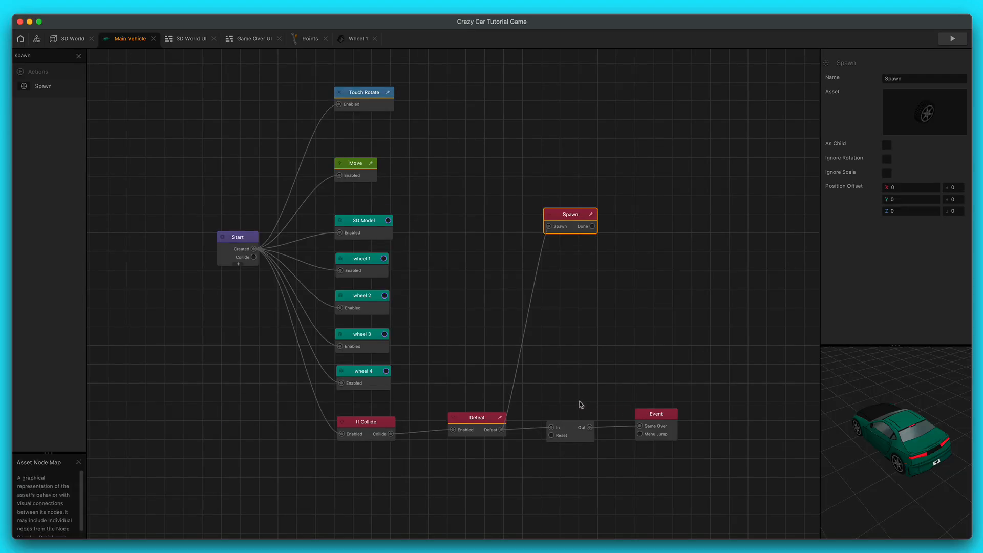
- Find the Scale Animation node and add it to the node map below and beyond the Defeat node
left_click(477, 421)
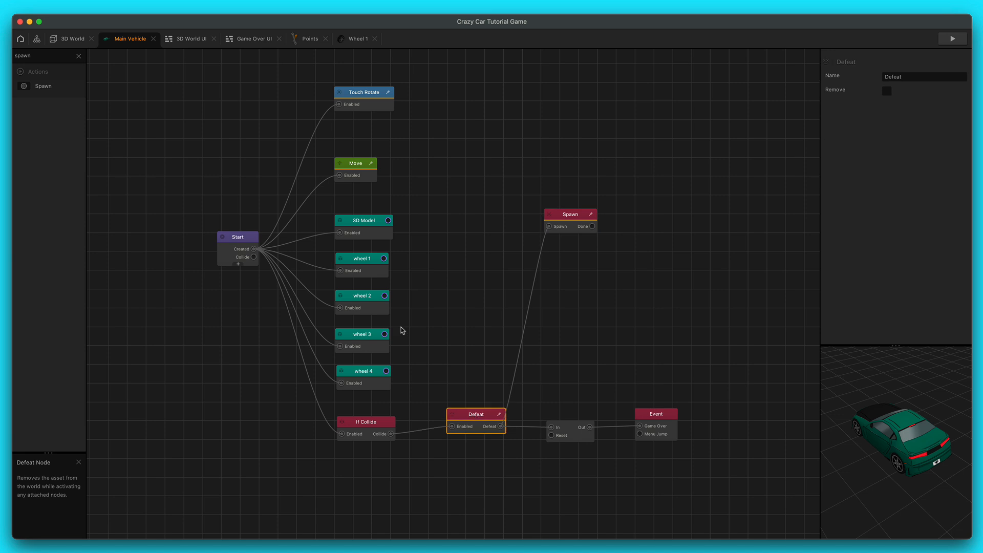
double_click(79, 72)
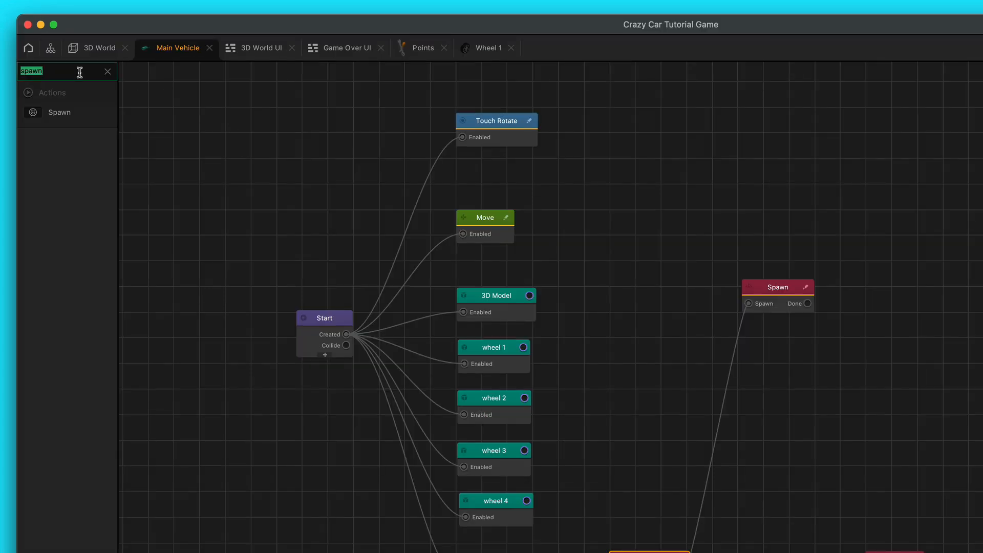
type("sclae")
key("BackSpace")
key("BackSpace")
type("a")
left_click_drag(70, 114, 745, 552)
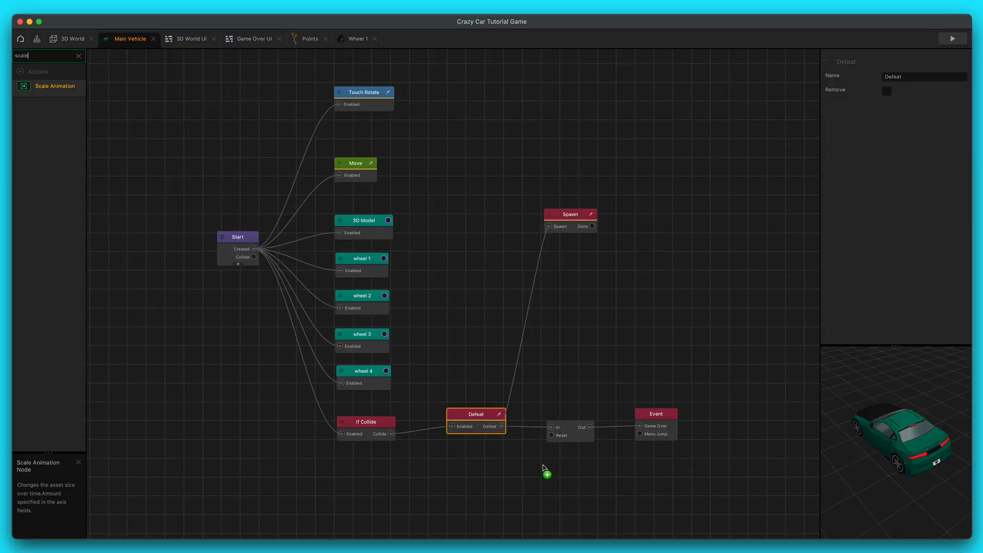
left_click_drag(547, 478, 547, 478)
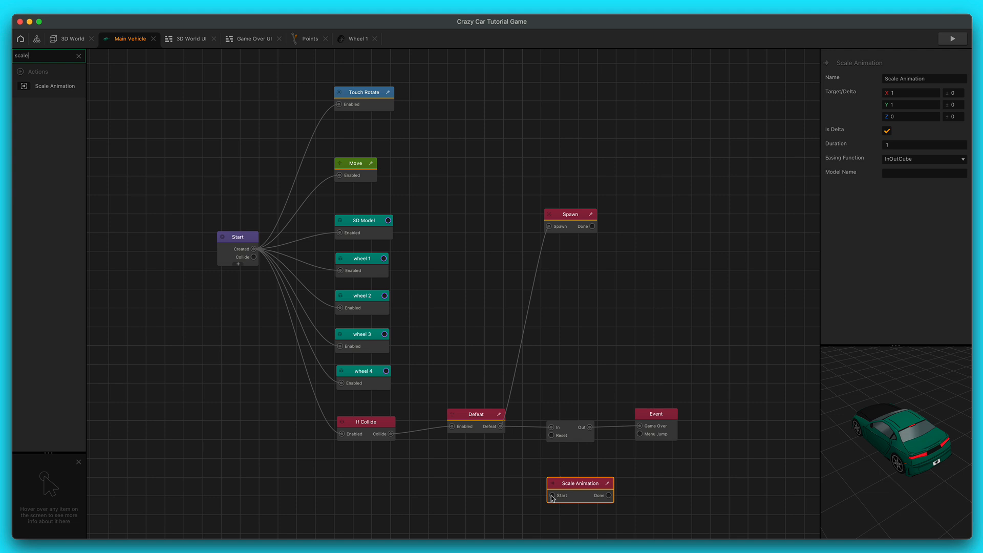
- Preview the game to check what happens to the car on a crash, and close the preview
mouse_move(578, 489)
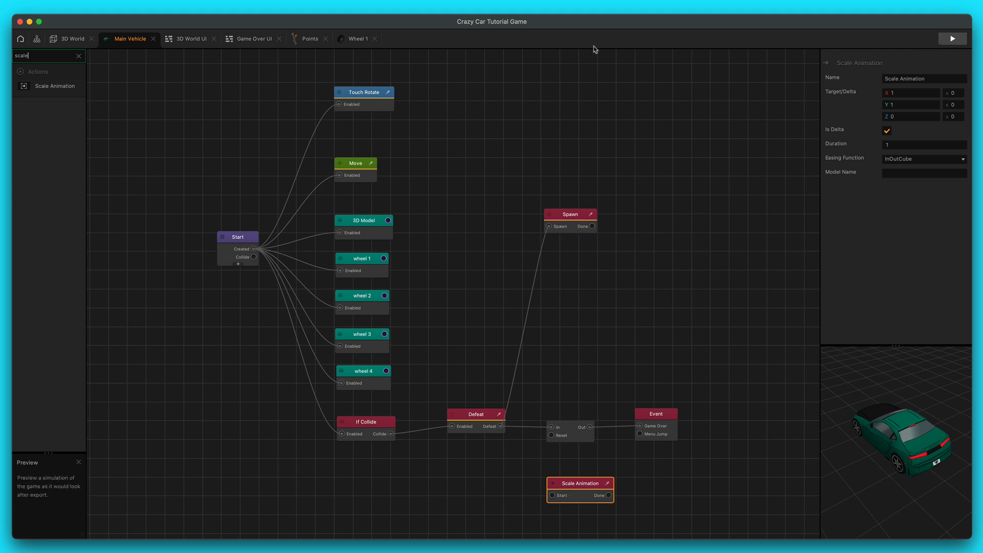
left_click(378, 47)
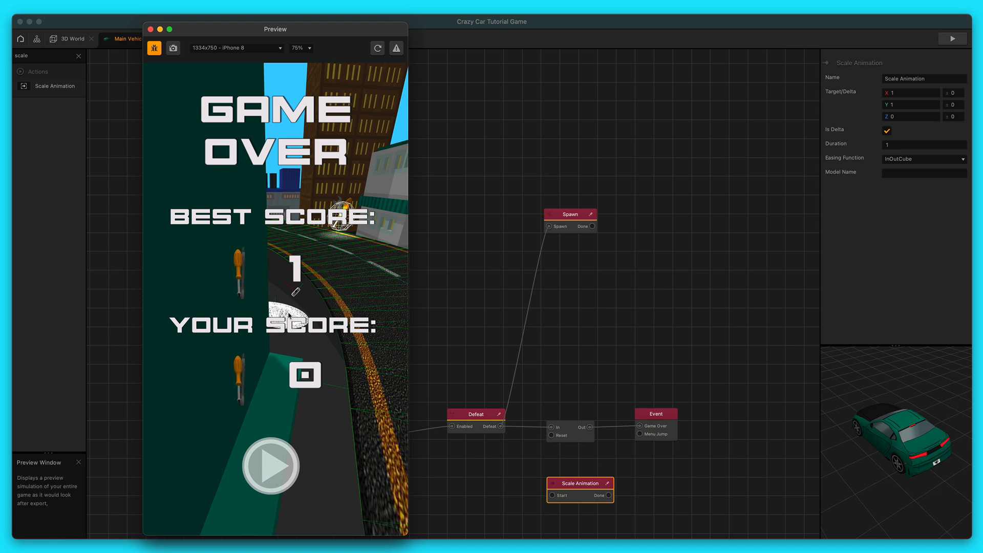
left_click(150, 29)
- Connect the Scale Animation's start to the Defeat output and set its Target/Delta to -1 on X, Y and Z
mouse_move(582, 491)
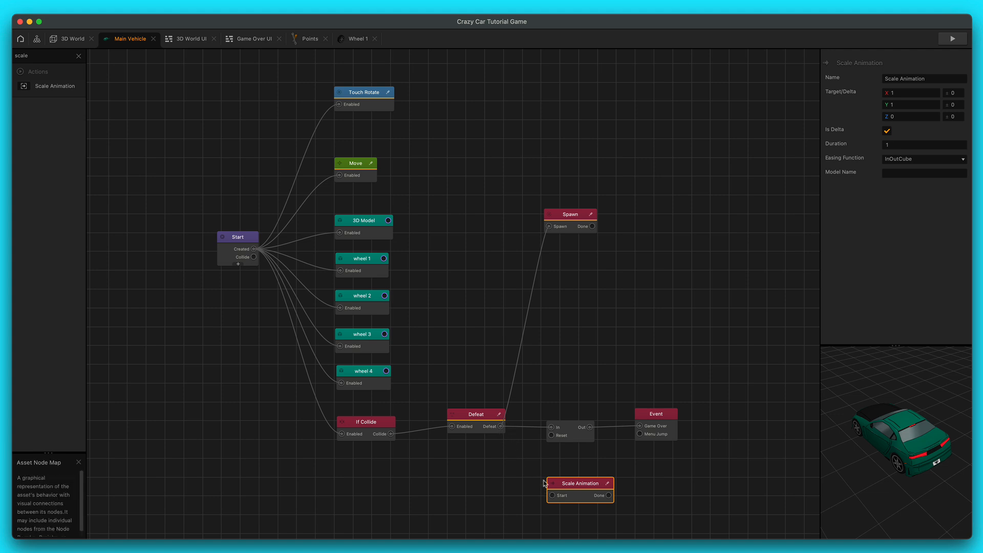
left_click_drag(552, 496, 501, 426)
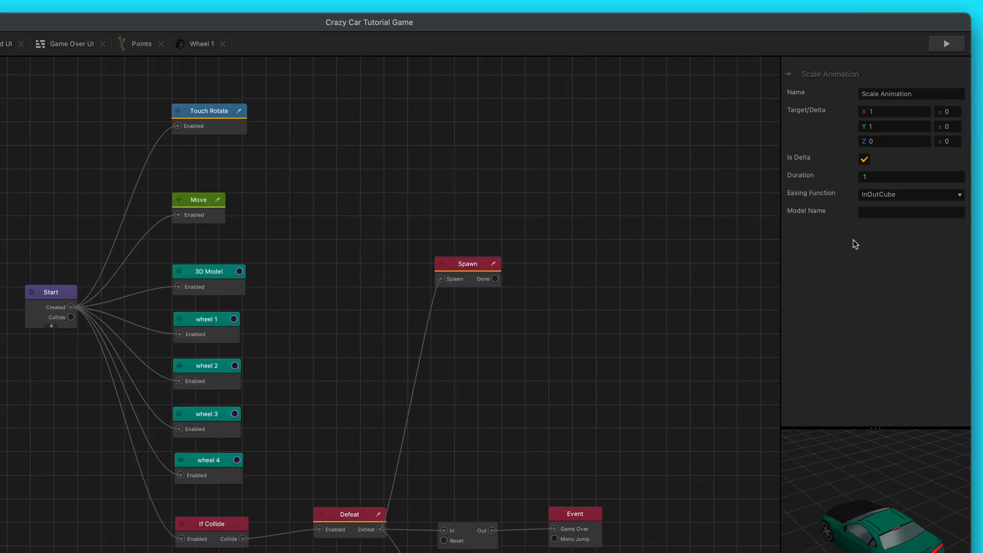
left_click(892, 114)
type("-1")
key("Tab")
key("Tab")
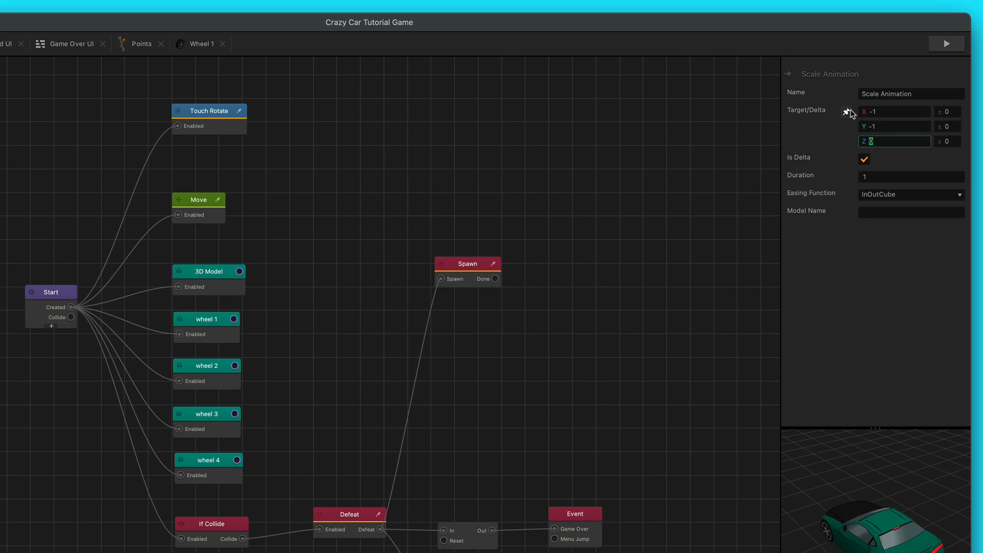
key("Tab")
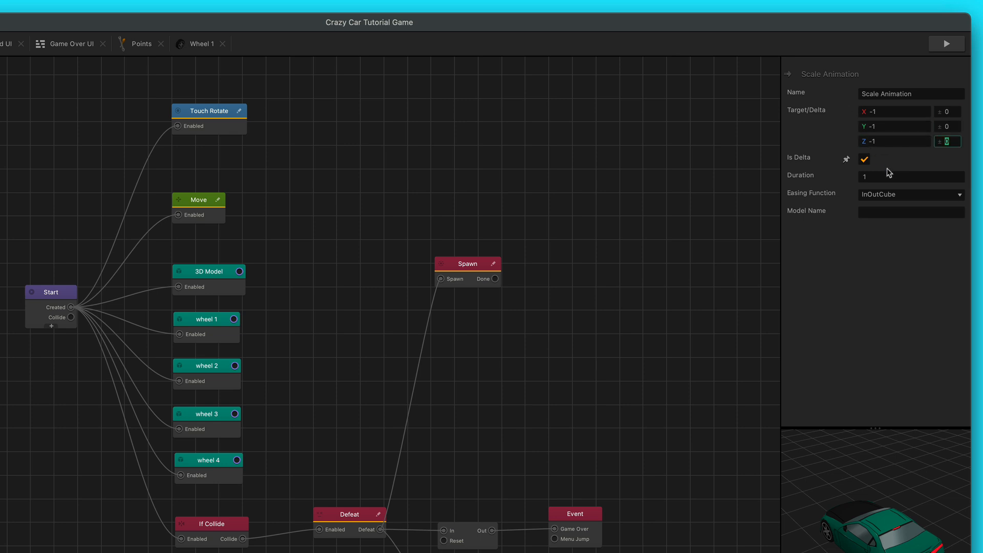
- Set the Scale Animation's duration to 0.1
key("Tab")
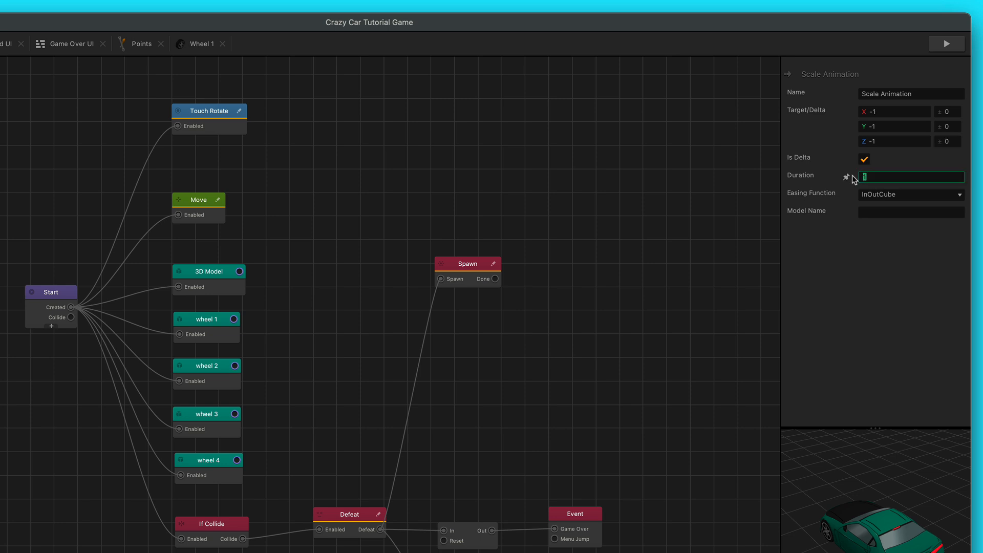
type(".1")
key("Return")
- Copy the Start node's collision X position, 0.019, into the If Collide node's X position
left_click(233, 531)
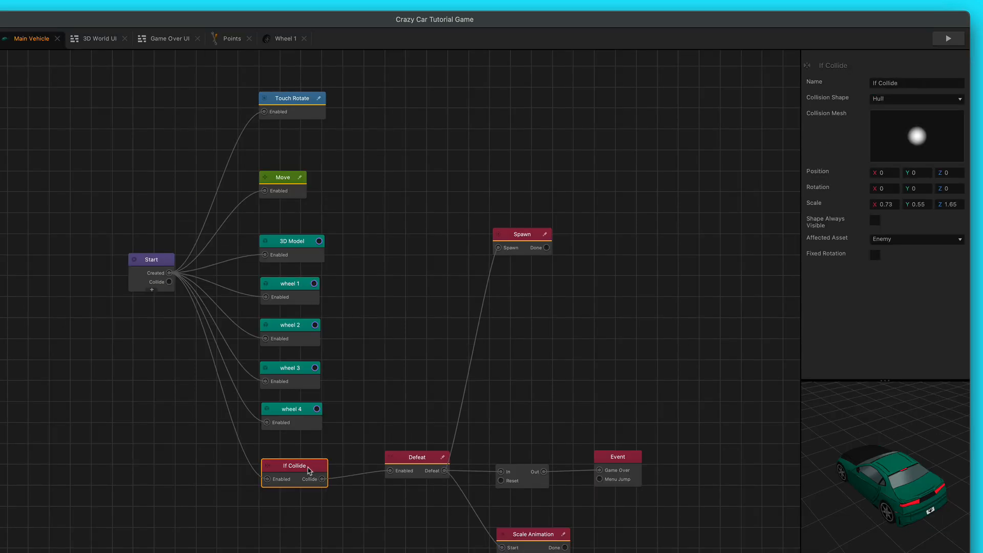
left_click(150, 270)
left_click(924, 316)
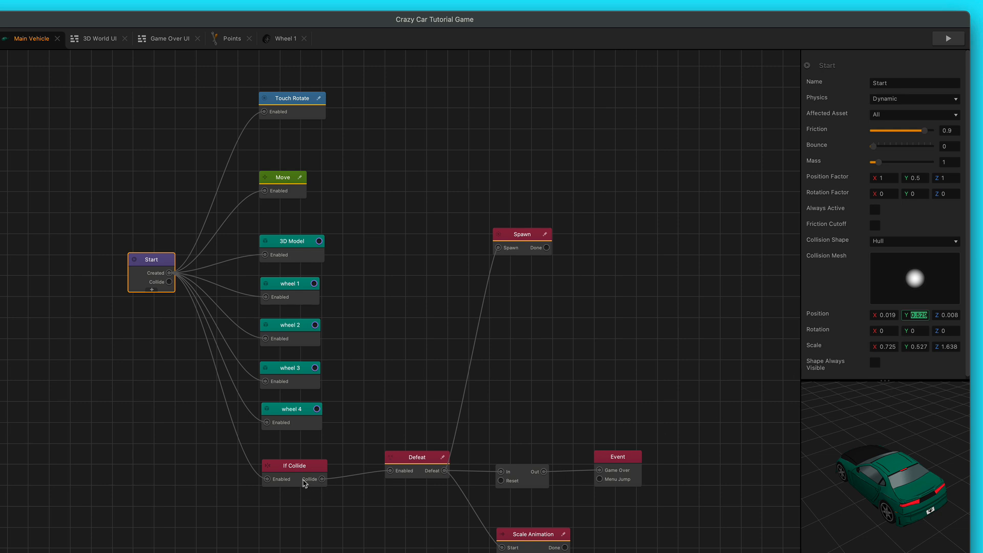
left_click(894, 315)
key("ctrl+c")
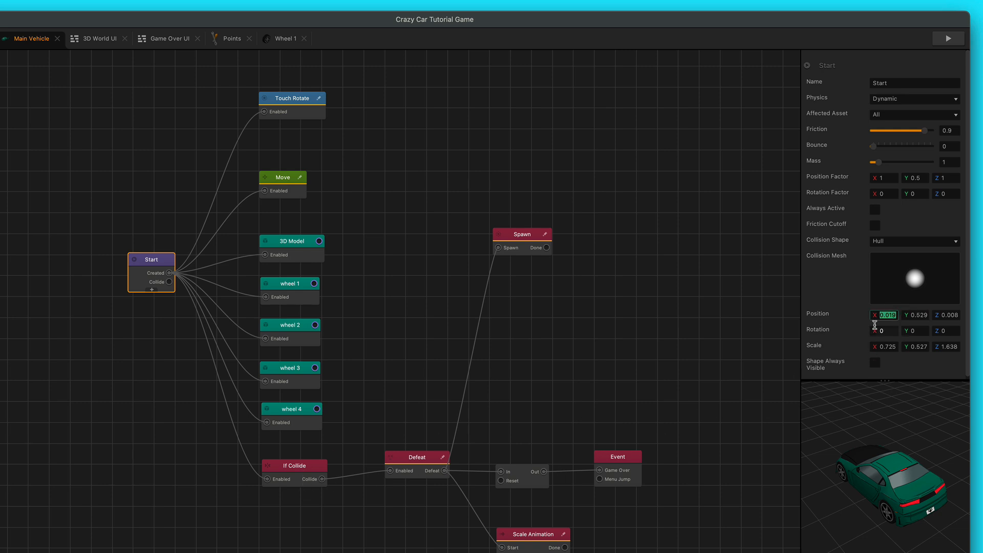
left_click(294, 467)
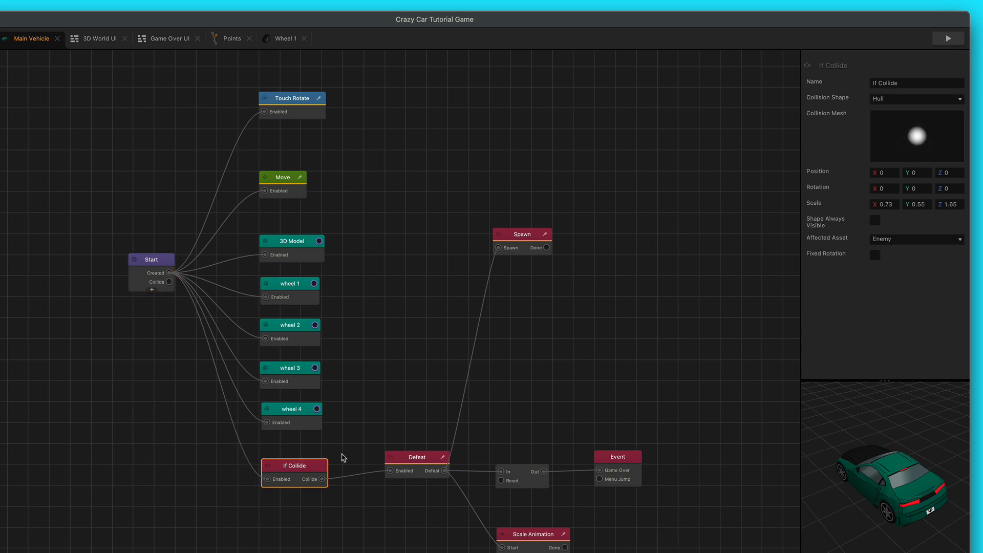
left_click(883, 173)
key("ctrl+v")
- Copy the Start node's collision Y position, 0.529, into the If Collide node's Y position
left_click(151, 277)
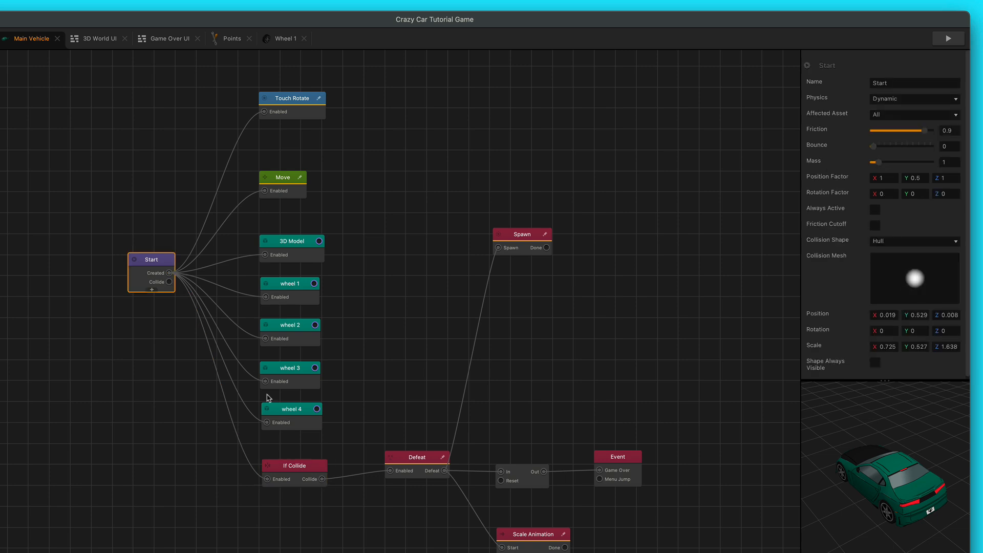
left_click(926, 316)
key("ctrl+c")
left_click(299, 473)
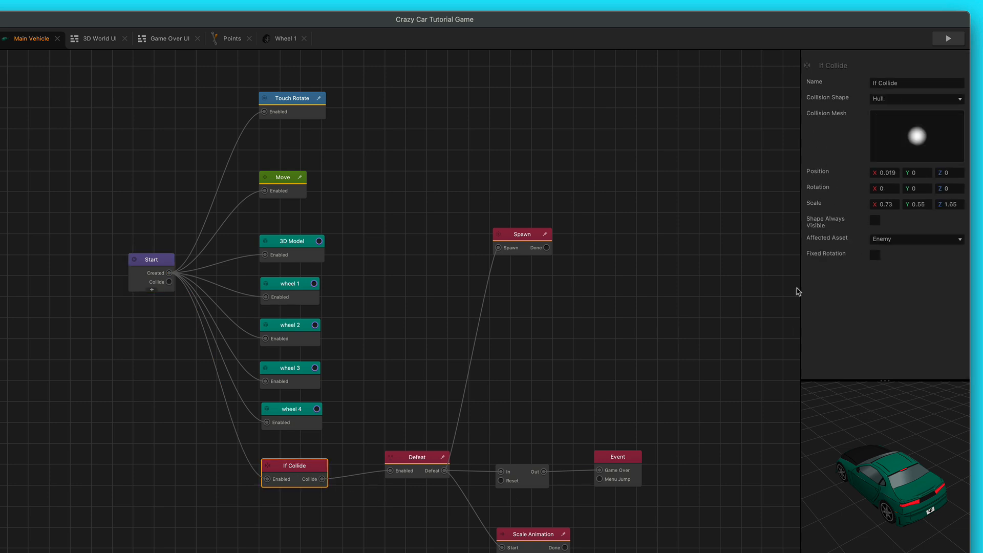
left_click(927, 174)
key("ctrl+v")
- Match the If Collide node's Z position to the Start node's collision Z position of 0.008
left_click(150, 270)
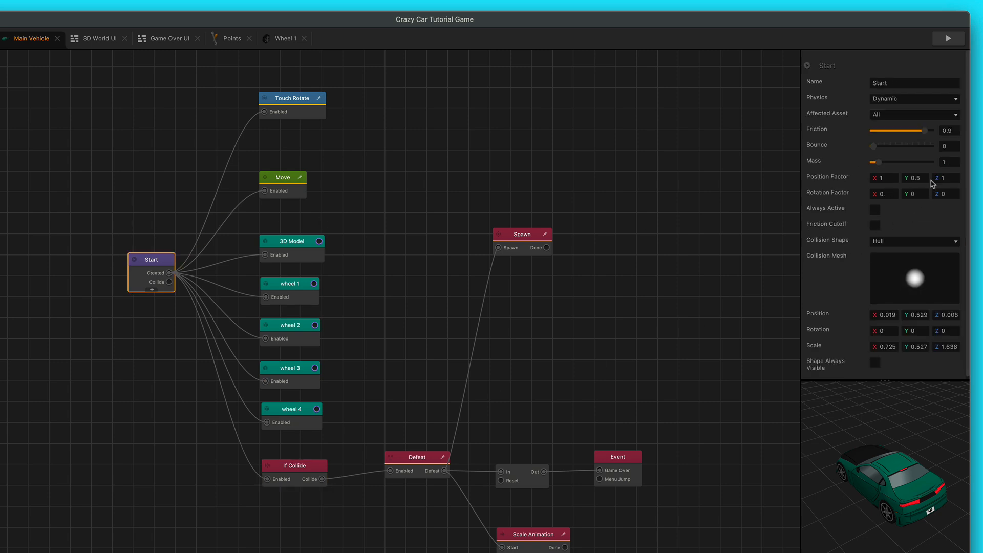
left_click(955, 314)
left_click(313, 482)
left_click(937, 176)
key("Escape")
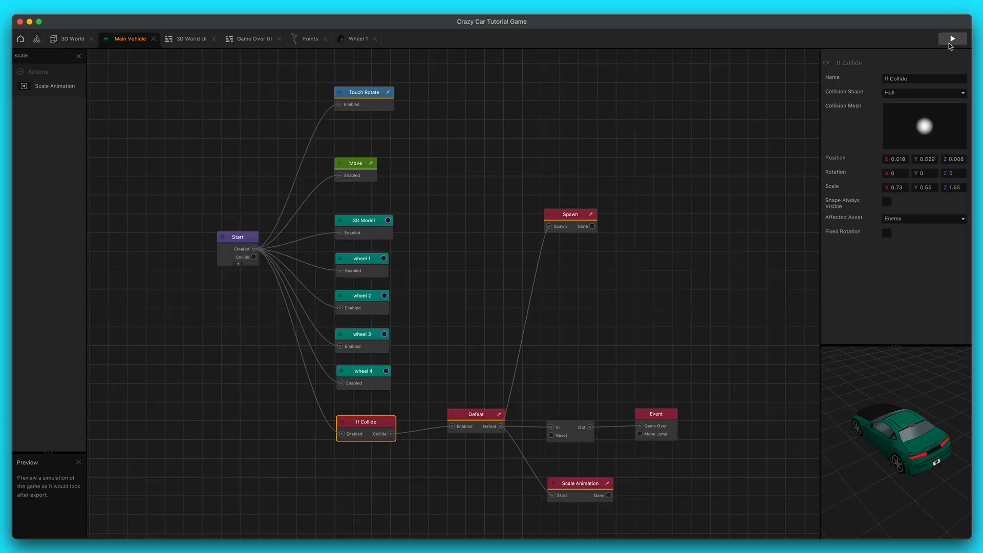
- Preview the game, replay a round after game over to test the car's defeat behaviour, and close the preview
left_click(951, 41)
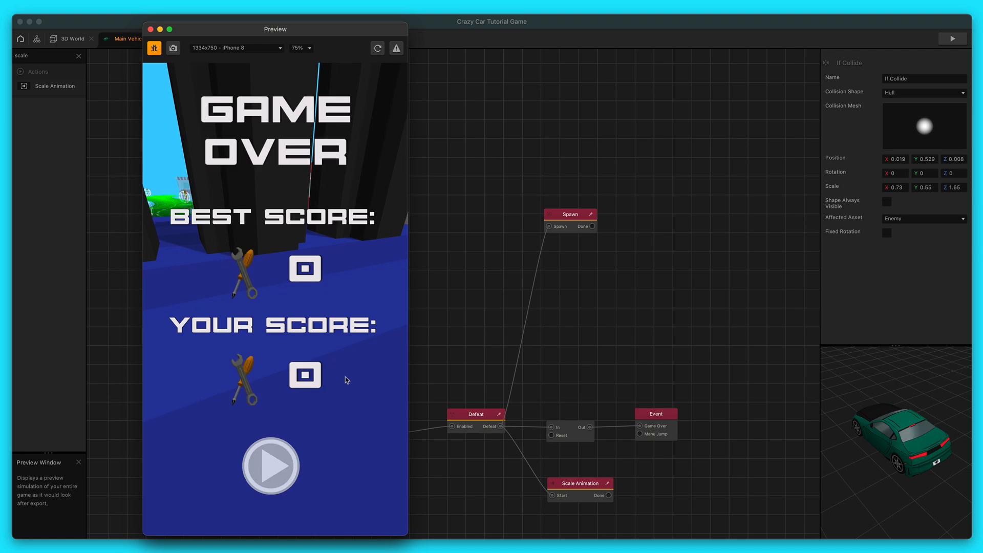
left_click(270, 465)
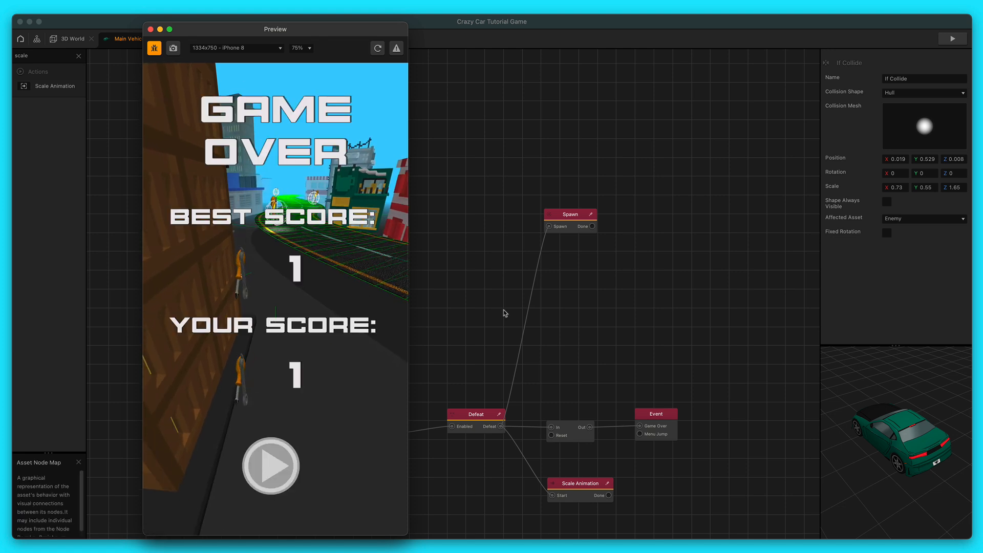
left_click(151, 29)
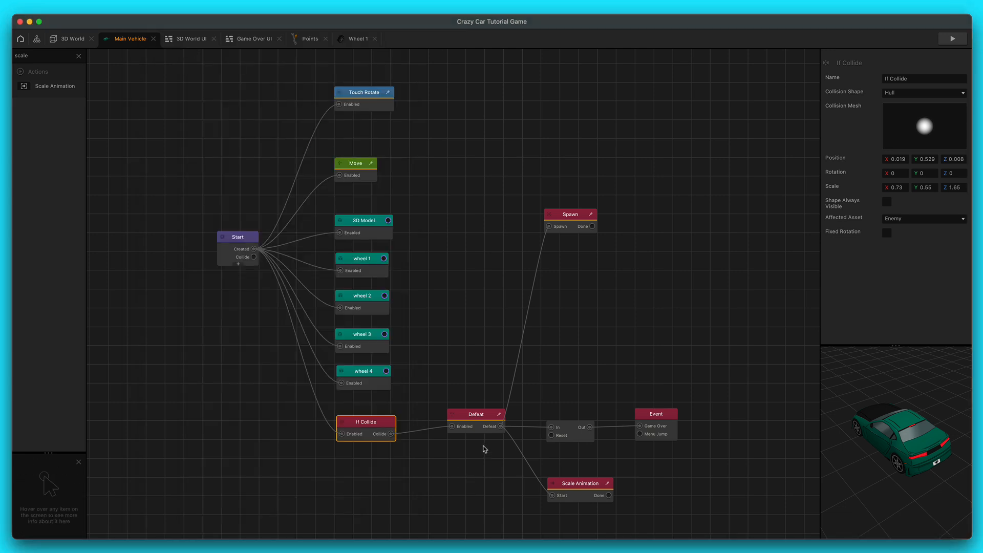
- Check the Scale Animation node's settings and preview the game once more
left_click(578, 494)
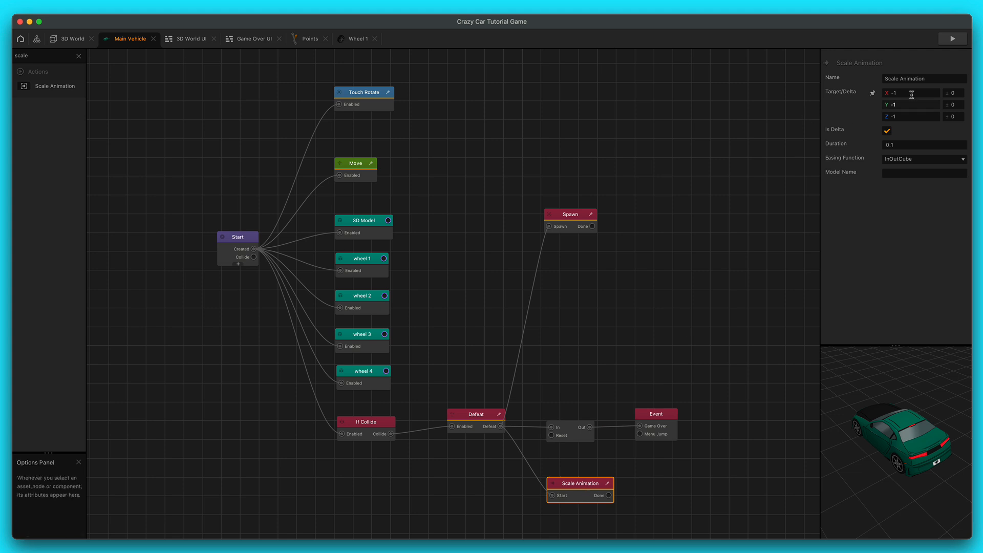
left_click(951, 39)
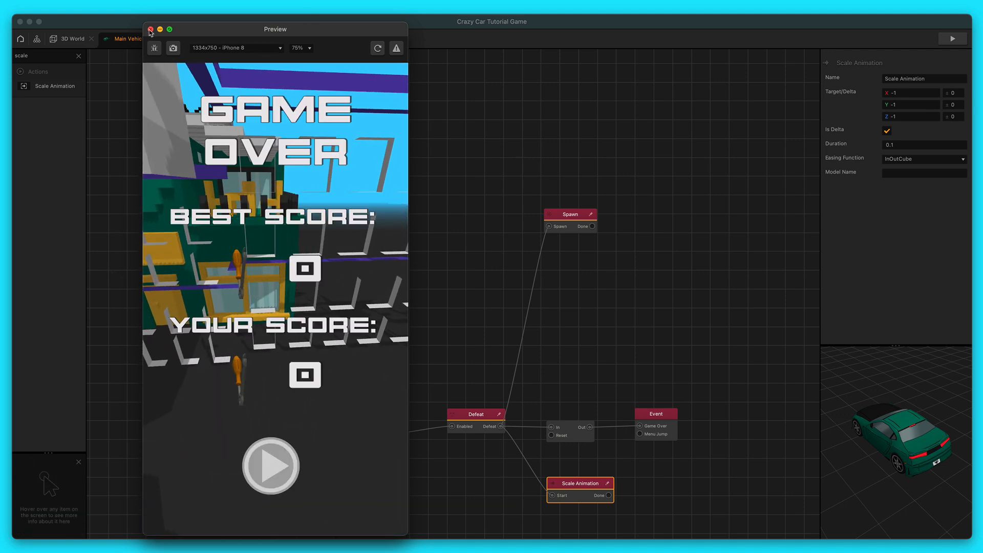
key("super+w")
- Add a Set Physics node connected to the Defeat output and place it below the Scale Animation node
left_click_drag(21, 56, 42, 57)
type("set")
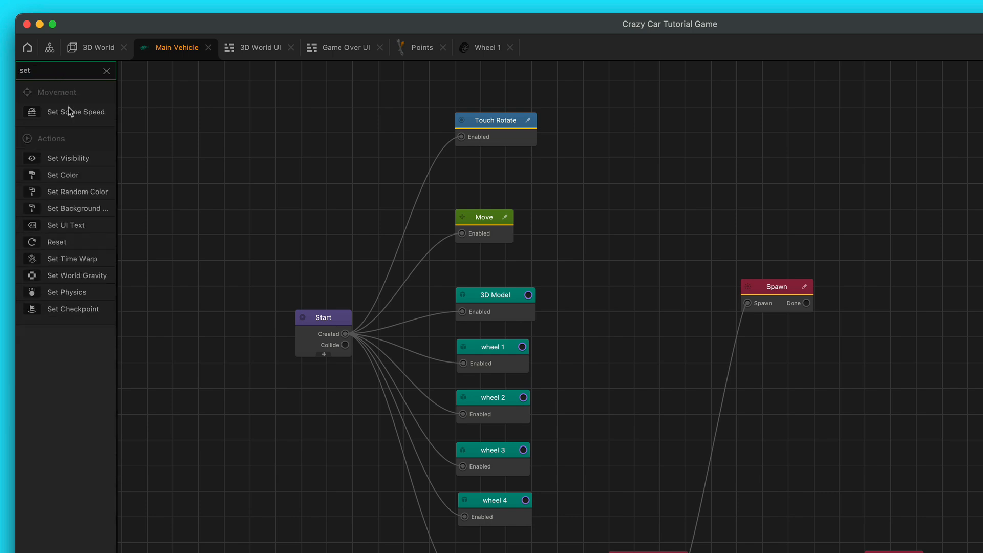
type(" phy")
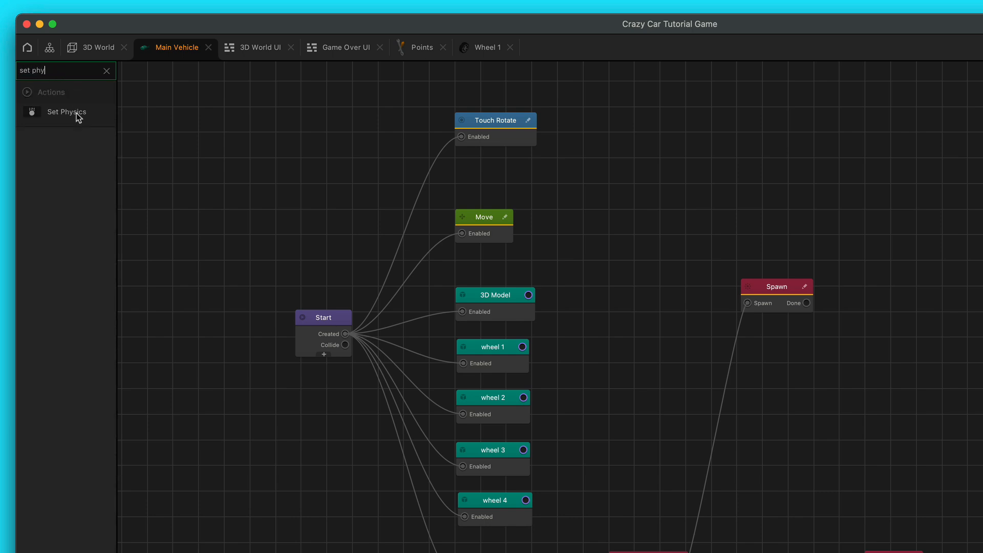
left_click_drag(75, 113, 501, 417)
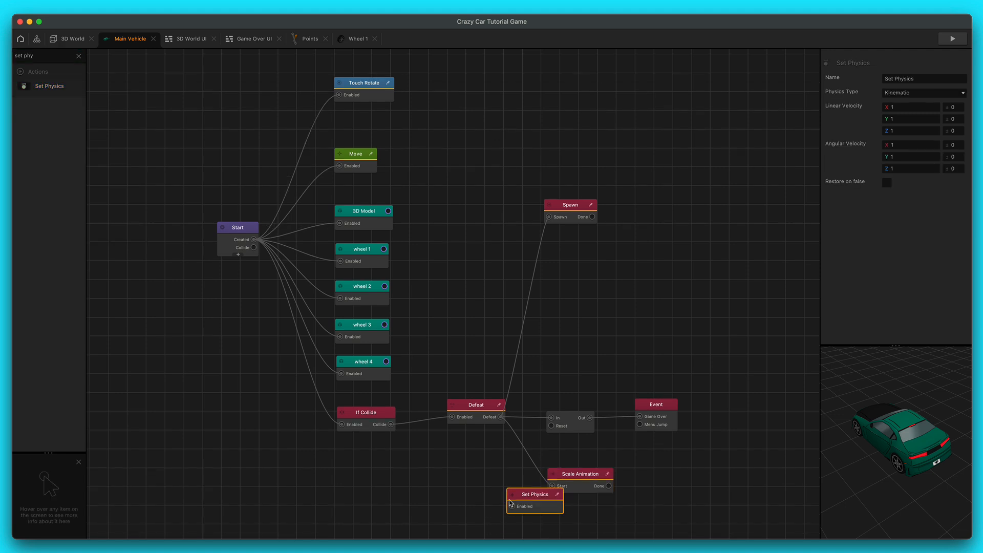
left_click_drag(563, 502, 542, 517)
scroll(564, 512, "down", 3)
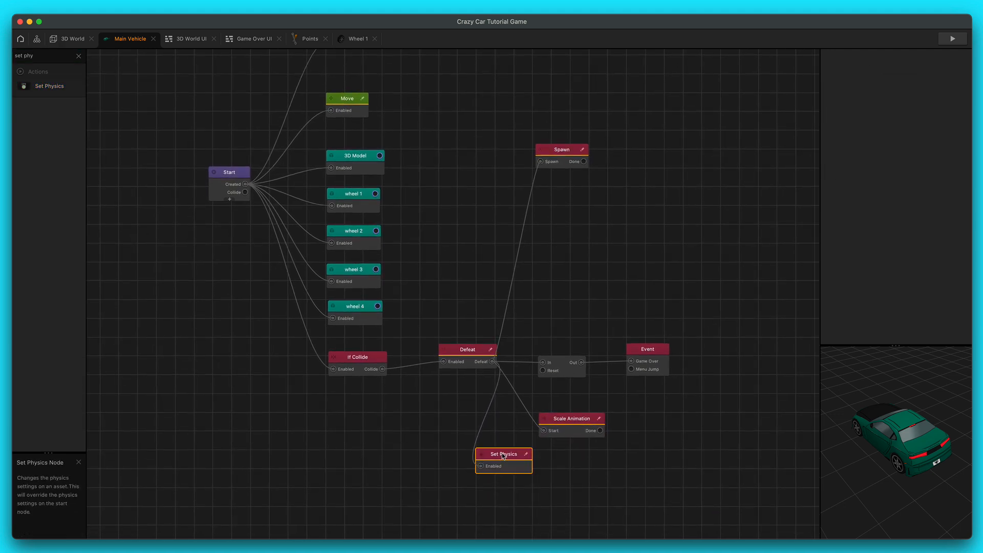
double_click(527, 467)
left_click(567, 473)
left_click_drag(510, 459, 569, 476)
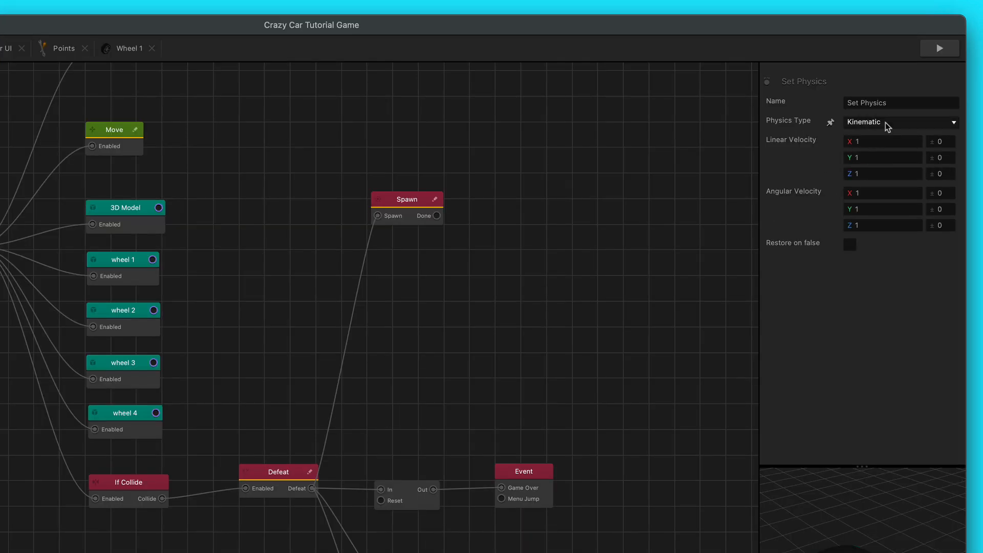
- Choose the Set Physics node's physics type and set its linear velocity to 0 on X, Y and Z
left_click(885, 122)
left_click(883, 174)
left_click(881, 144)
type("0")
key("Tab")
key("Tab")
type("0")
key("Tab")
key("Tab")
type("0")
key("Tab")
key("Tab")
- Set the Set Physics node's angular velocity to 0 on X, Y and Z
type("0")
key("Tab")
key("Tab")
type("0")
key("Tab")
key("Tab")
type("0")
key("Tab")
key("Tab")
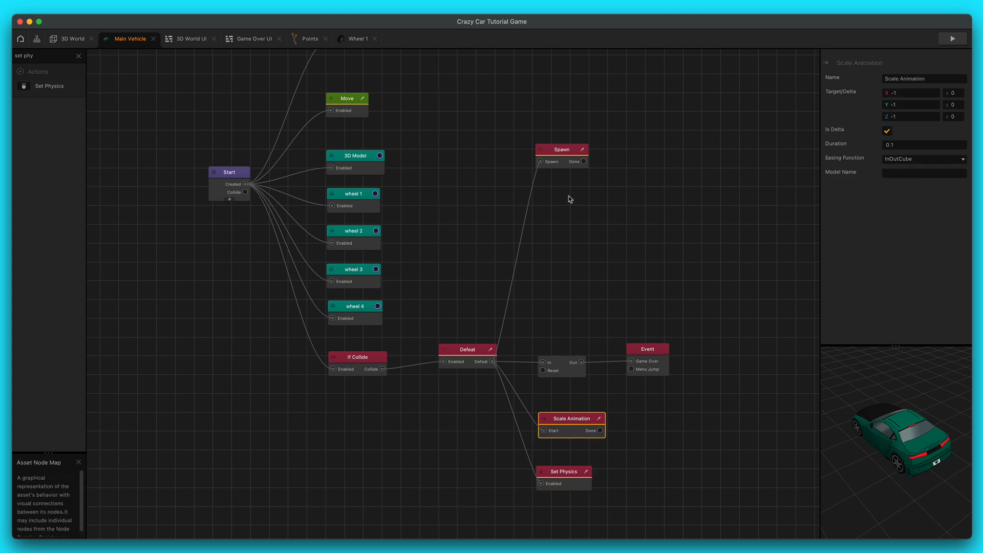
- Duplicate the Spawn node four times, keeping every copy connected to the Defeat output
left_click(566, 156)
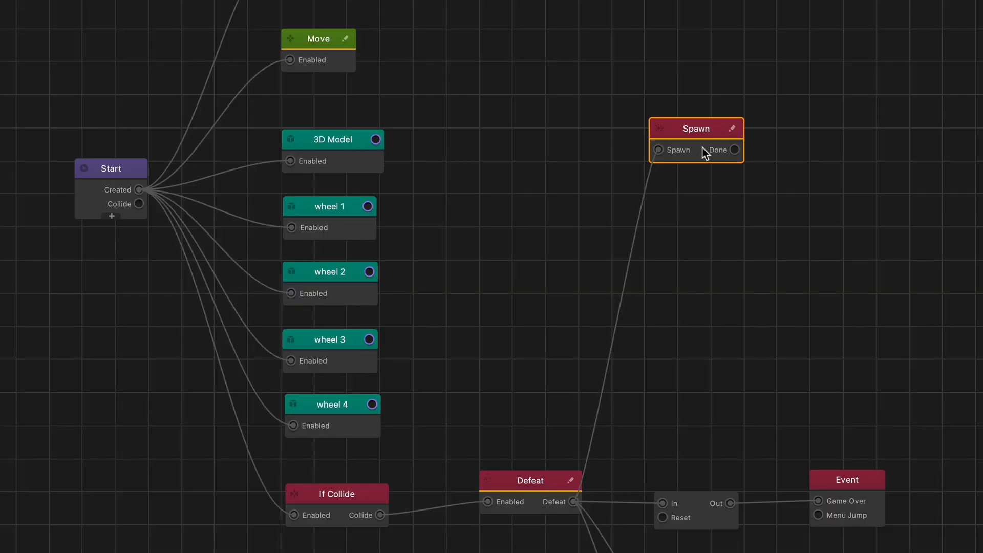
key("ctrl+d")
key("ctrl+d")
key("ctrl+d")
key("ctrl+d")
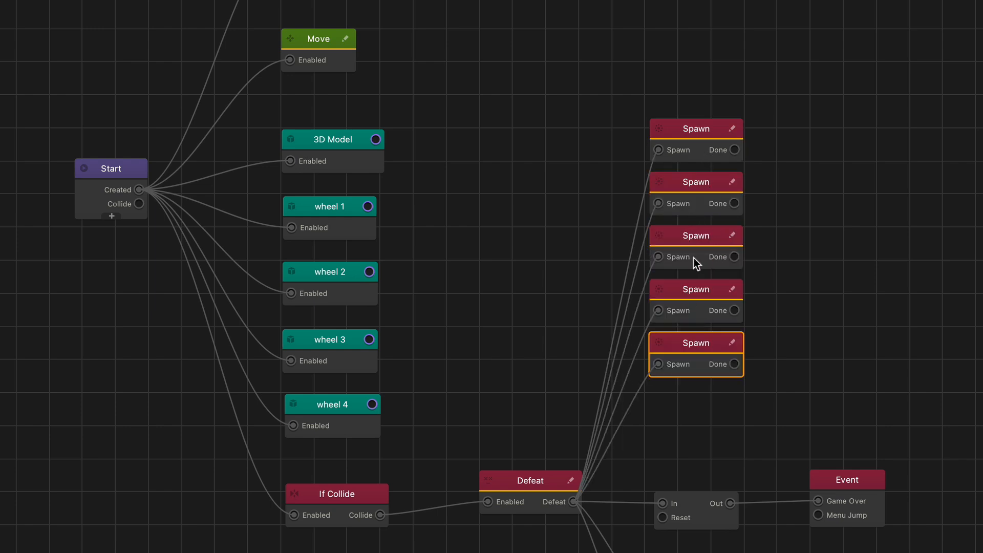
left_click(700, 184)
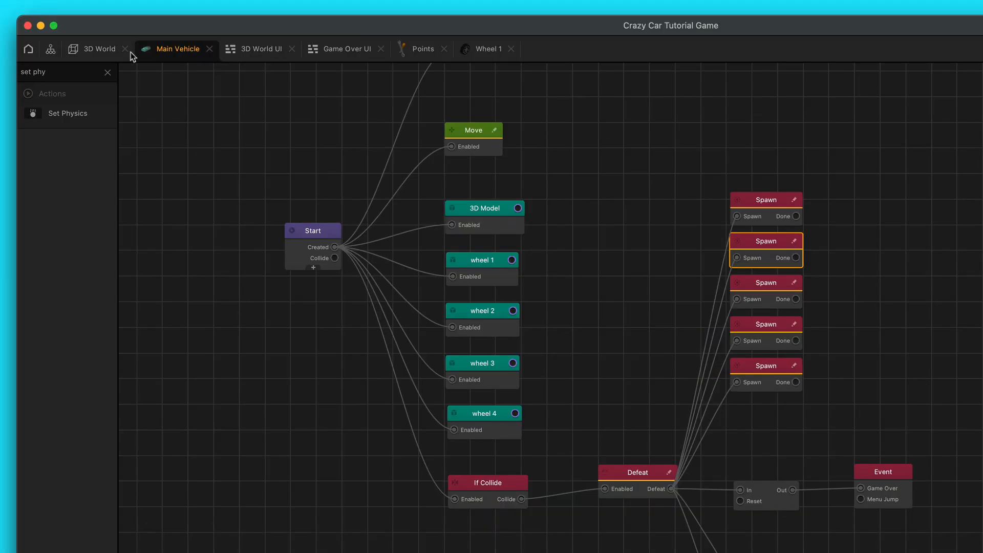
- Duplicate the Wheel 1 object three times in the 3D World's Asset Library
left_click(97, 48)
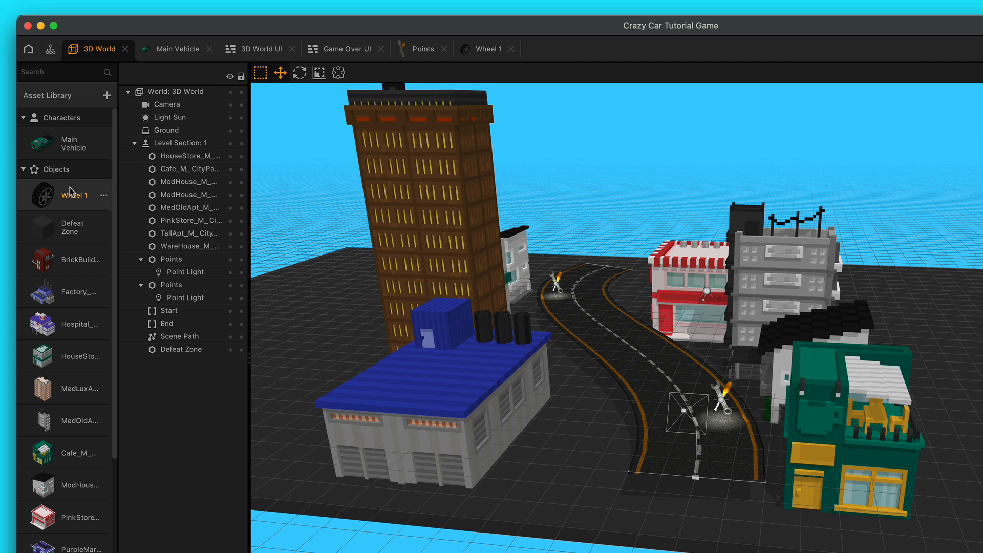
key("super+d")
key("super+d")
key("super+d")
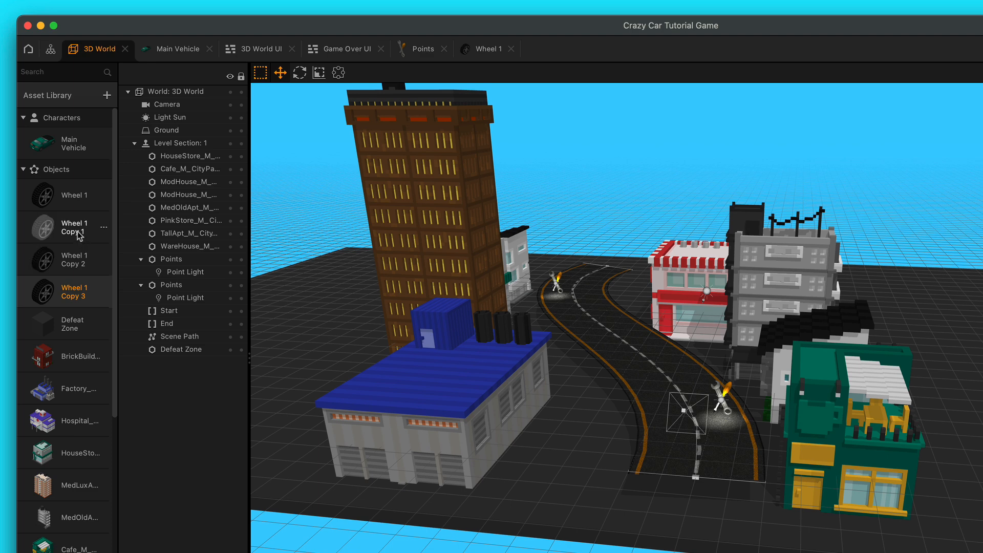
- Rename the three Wheel 1 copies as Wheel 2, Wheel 3 and Wheel 4
left_click(78, 231)
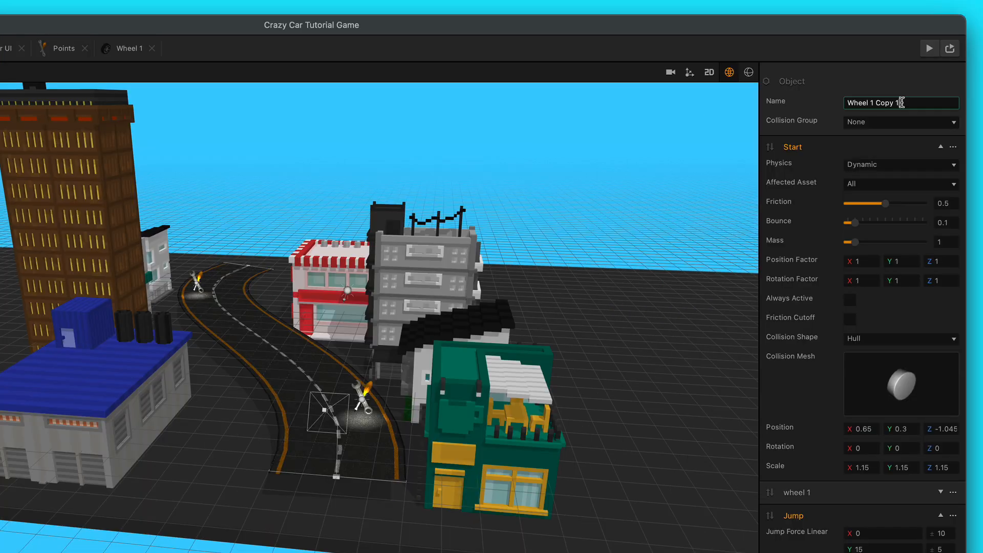
left_click_drag(901, 103, 872, 103)
type("3")
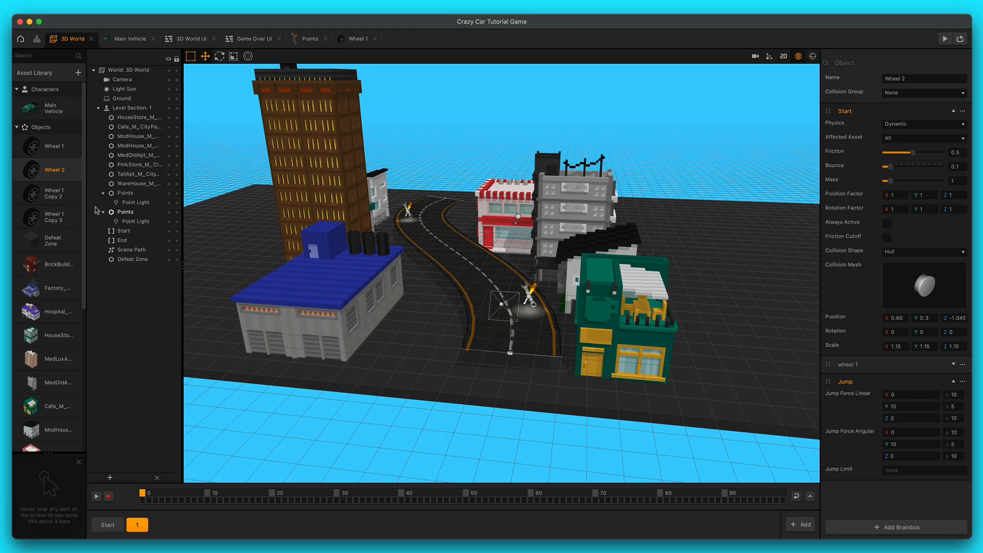
left_click(51, 193)
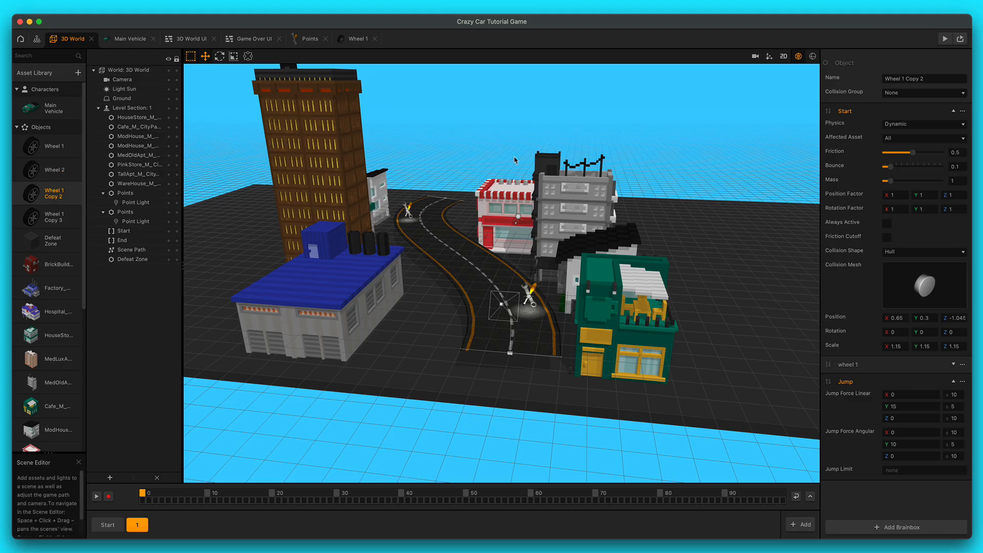
left_click_drag(924, 78, 903, 80)
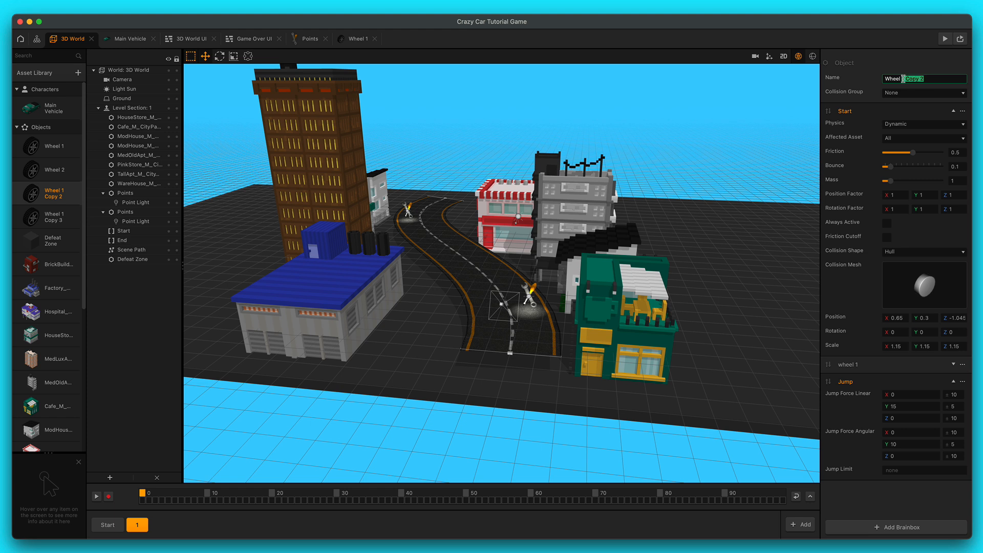
type("3")
key("Return")
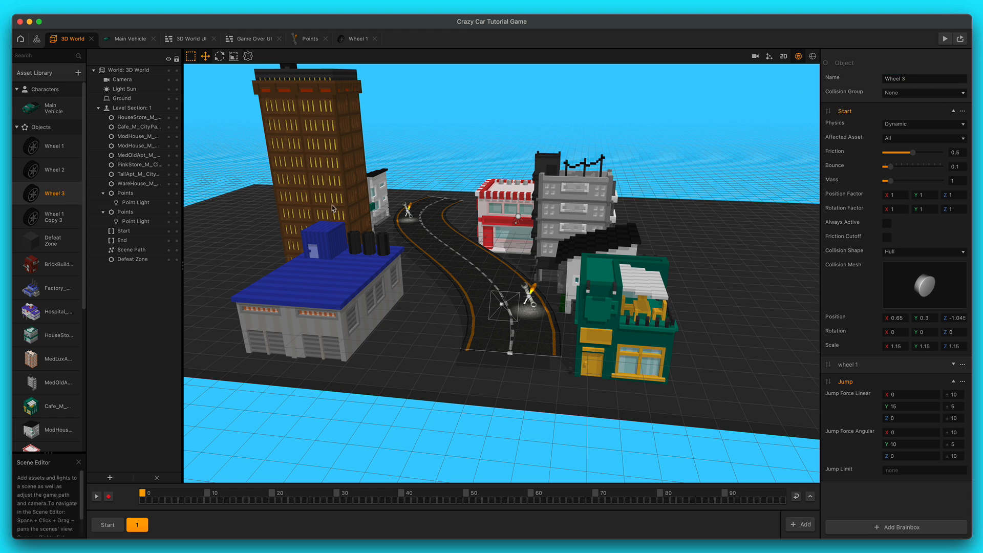
left_click(51, 217)
left_click_drag(925, 79, 903, 77)
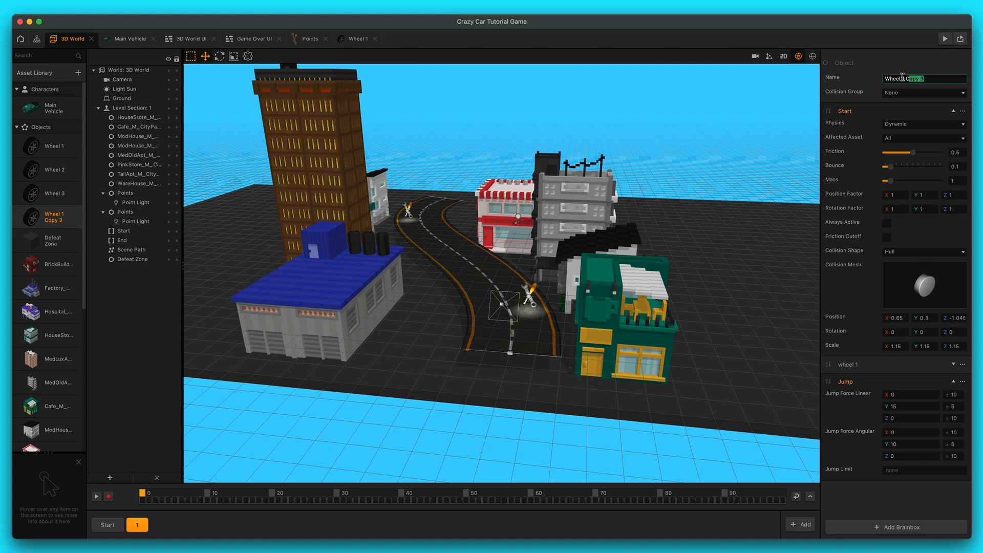
type("4")
key("Return")
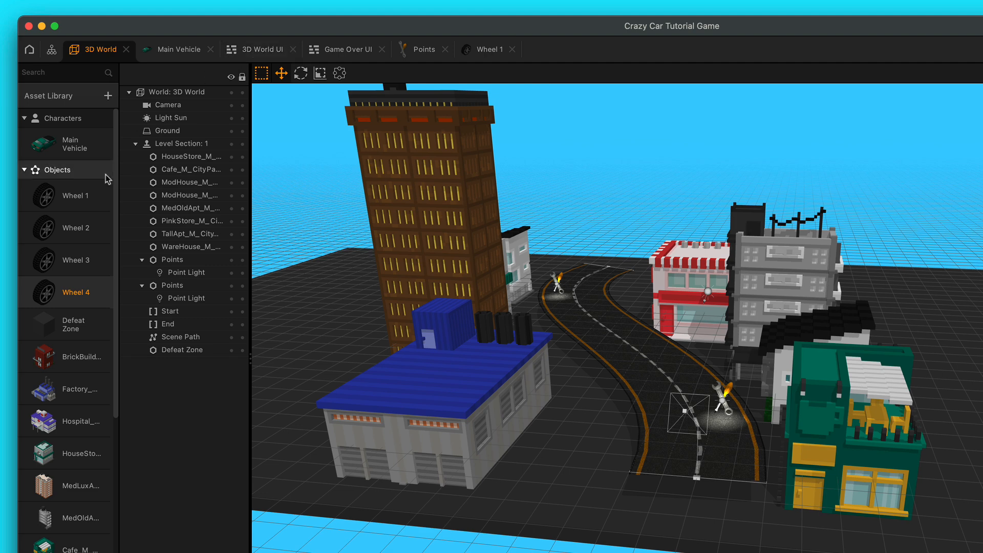
- Replace the wheel 1 node in the Wheel 2 object with Main Vehicle's wheel 2 node, connected to Start's Created output
double_click(73, 228)
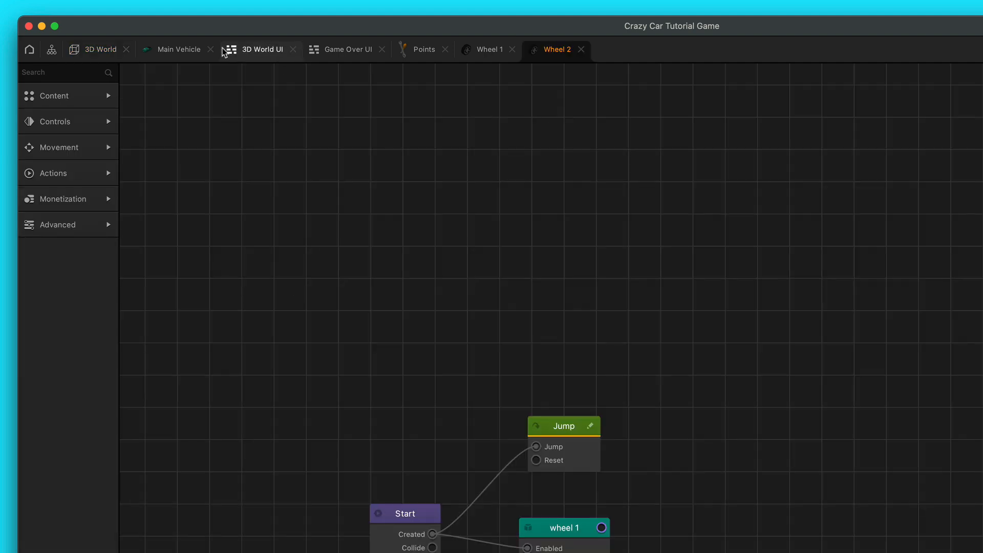
left_click(176, 54)
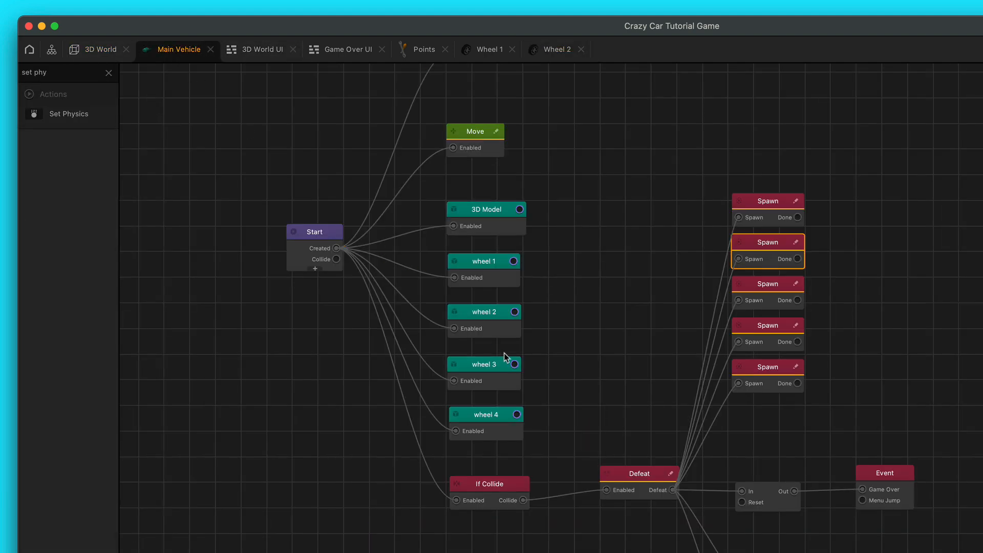
left_click(501, 333)
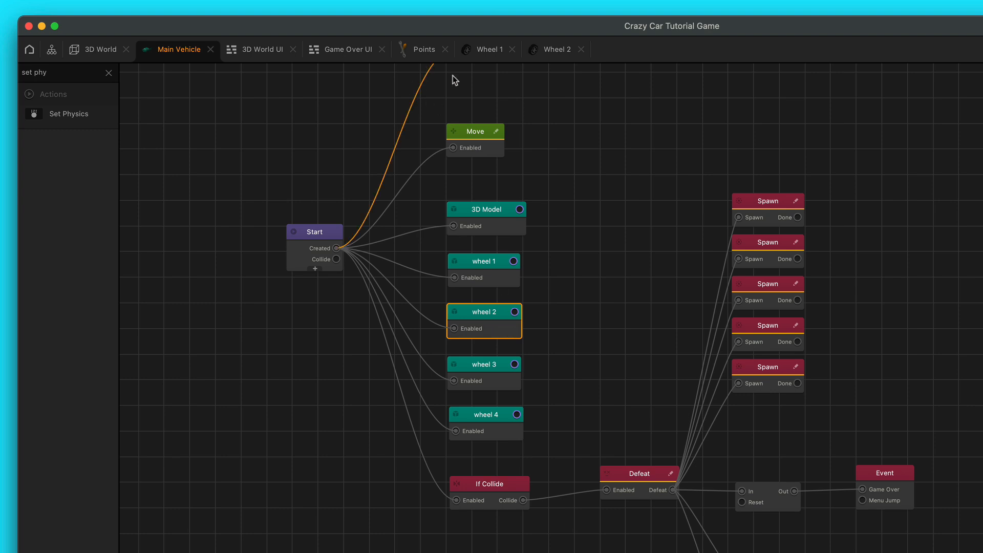
left_click(557, 51)
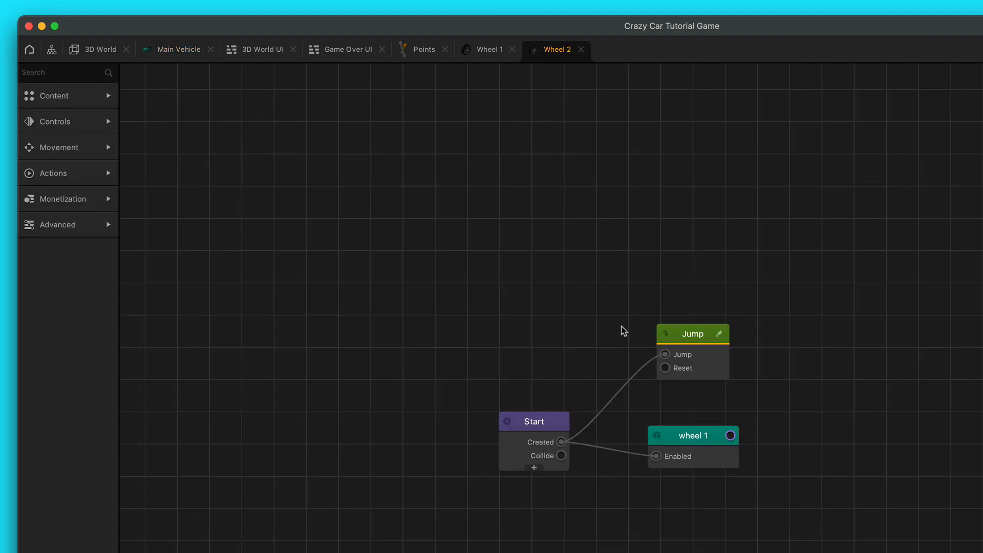
key("super+v")
left_click_drag(601, 389, 560, 443)
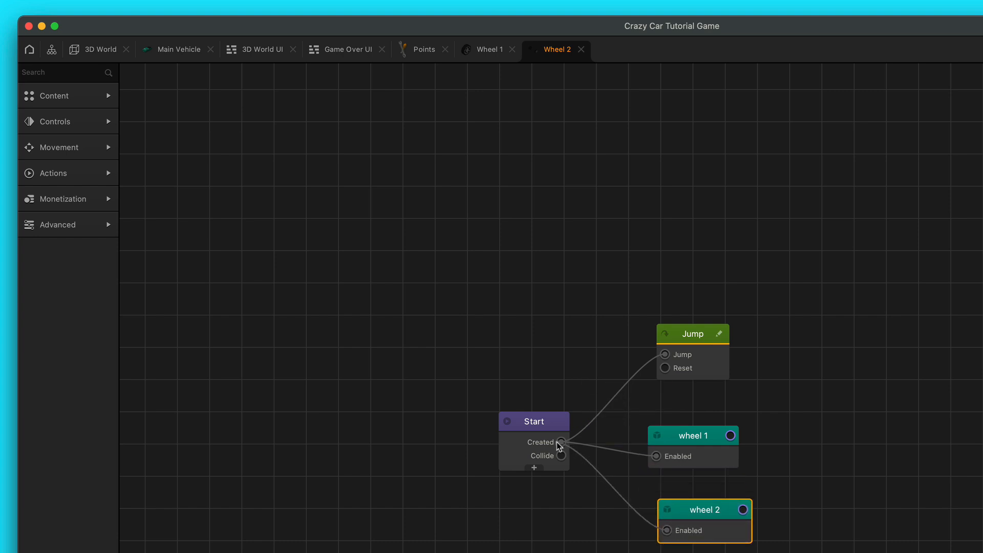
left_click(704, 465)
key("Delete")
- Set the Wheel 2 object's Start position X to -0.65 to match its wheel 2 node
left_click(706, 526)
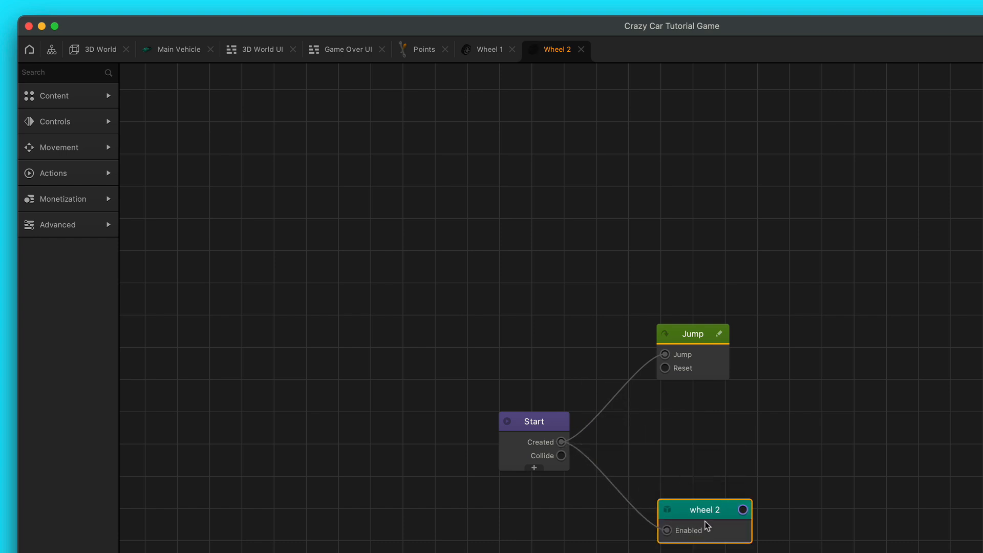
scroll(845, 413, "down", 3)
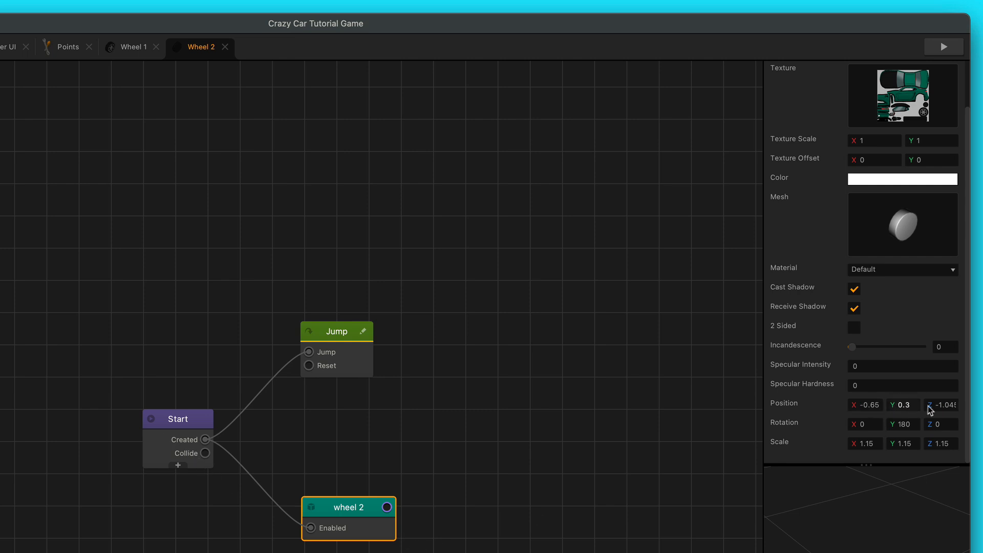
left_click(156, 449)
left_click(865, 381)
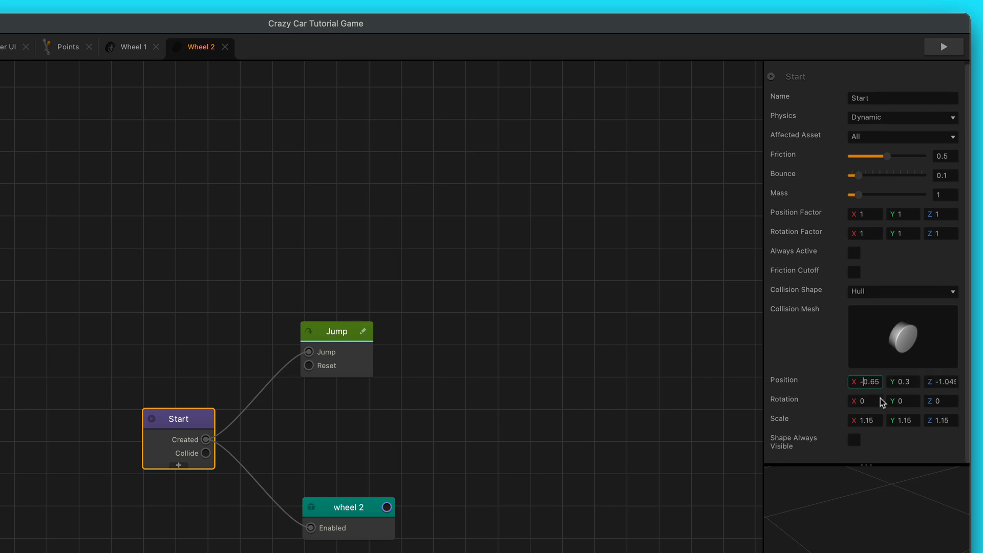
left_click(897, 453)
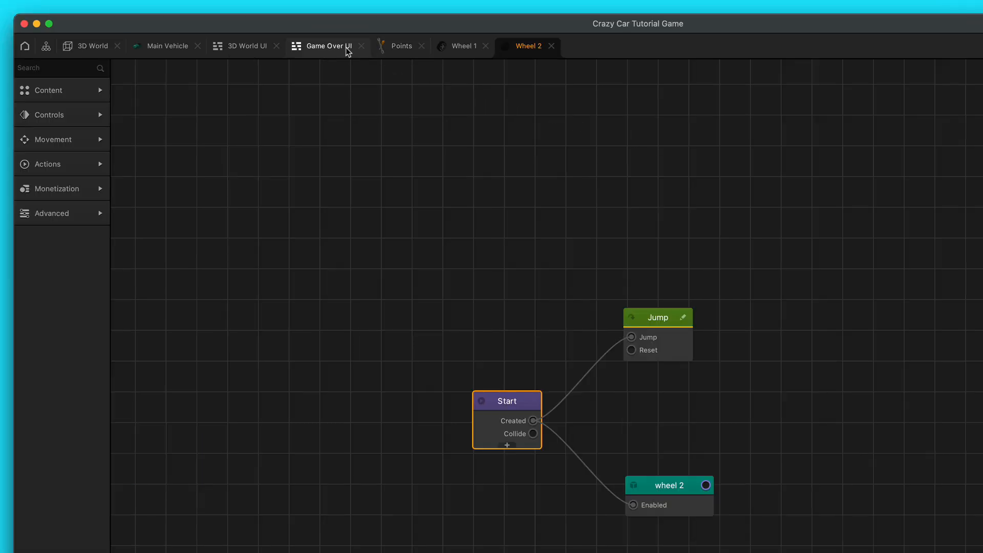
- Replace the wheel 1 node in the Wheel 3 object with Main Vehicle's wheel 3 node, connected to Start's Created output
left_click(93, 47)
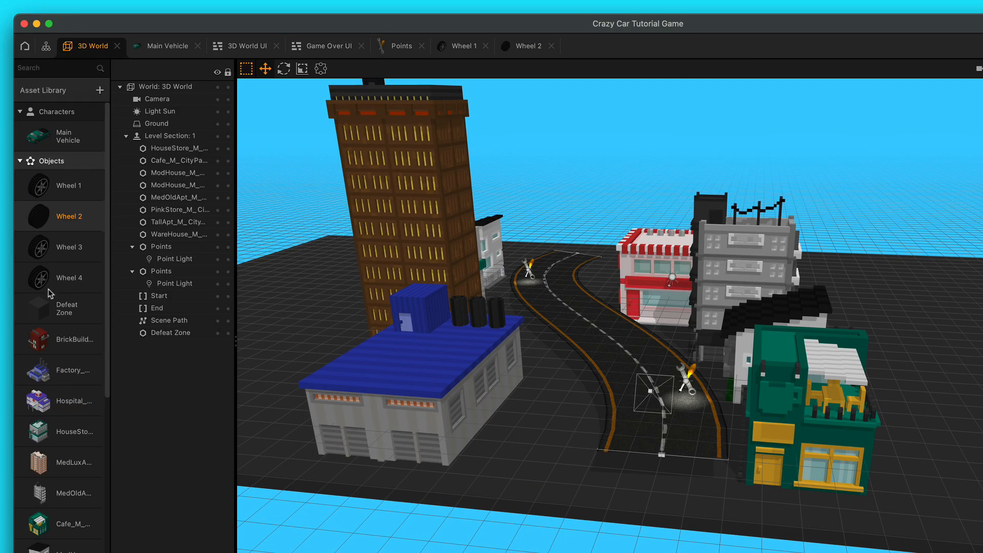
double_click(73, 254)
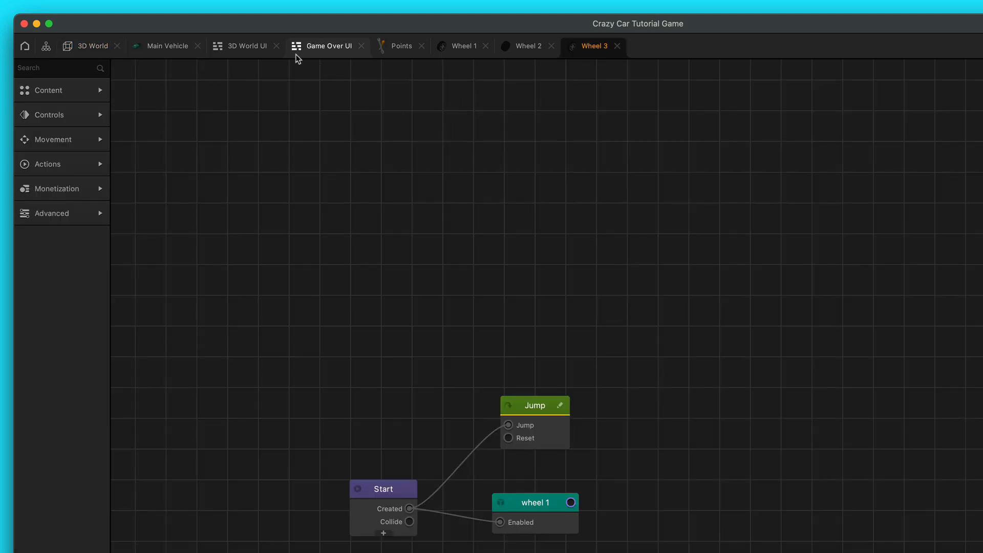
left_click(232, 48)
left_click(169, 47)
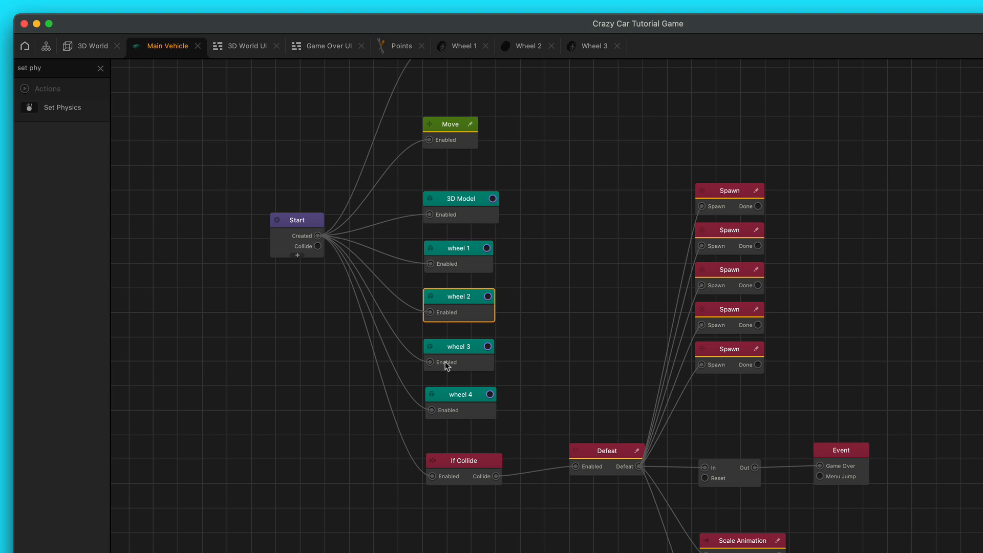
left_click(594, 46)
key("super+v")
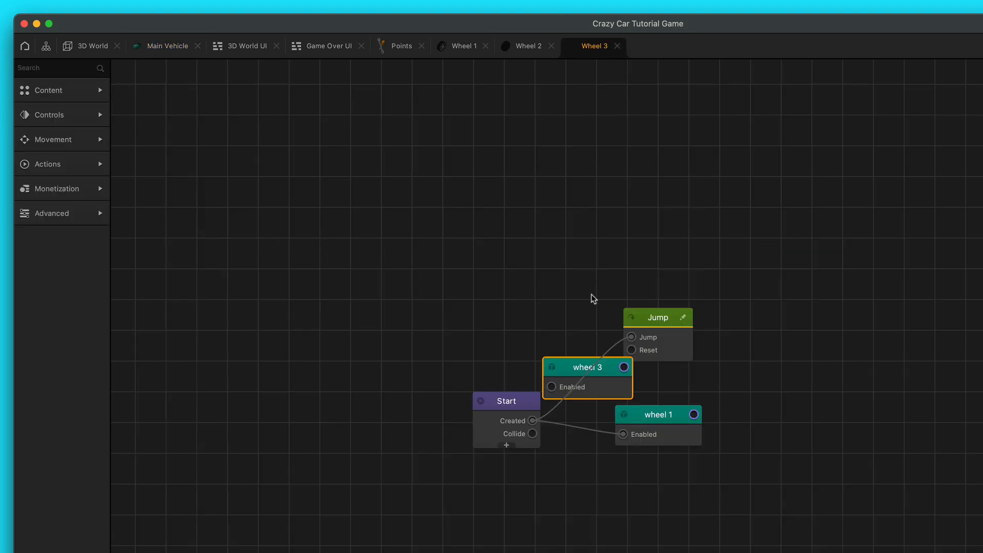
left_click_drag(590, 369, 705, 515)
left_click_drag(622, 435, 667, 536)
left_click(669, 444)
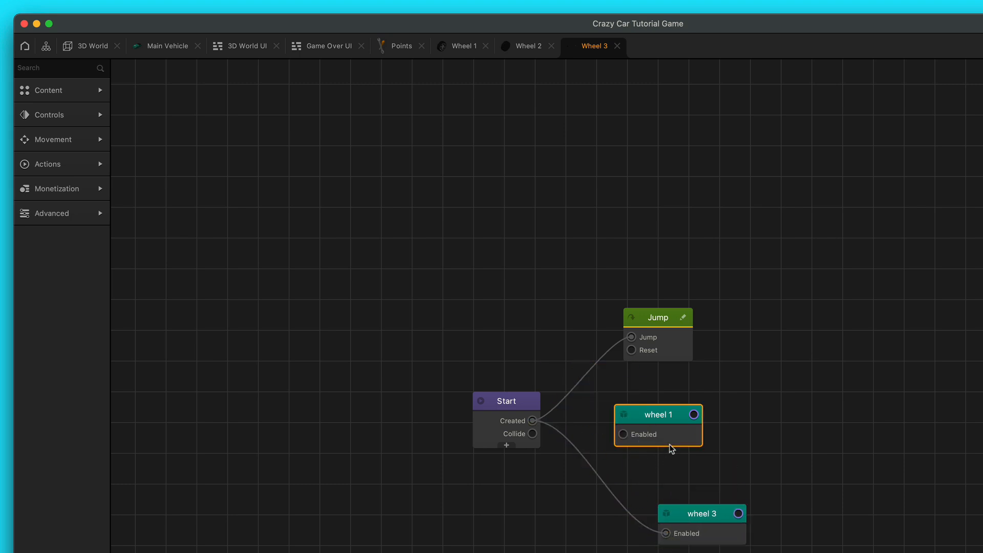
key("BackSpace")
- Move the wheel 3 node closer to Start and match Start's position to it, with X -0.65 and Z 1.019
left_click(675, 514)
left_click_drag(675, 515, 647, 449)
scroll(874, 408, "up", 2)
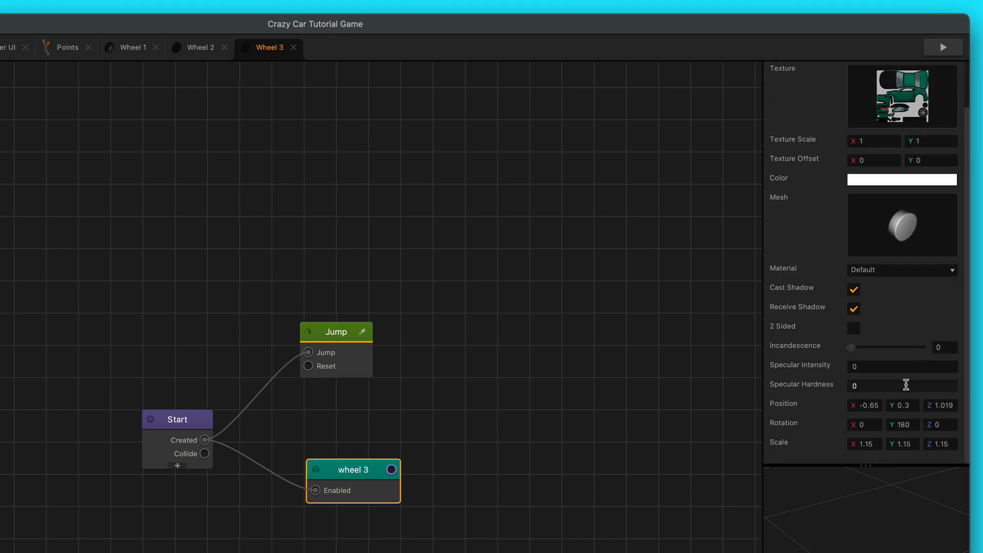
scroll(873, 407, "down", 2)
left_click(956, 406)
left_click(155, 447)
left_click(947, 387)
double_click(949, 385)
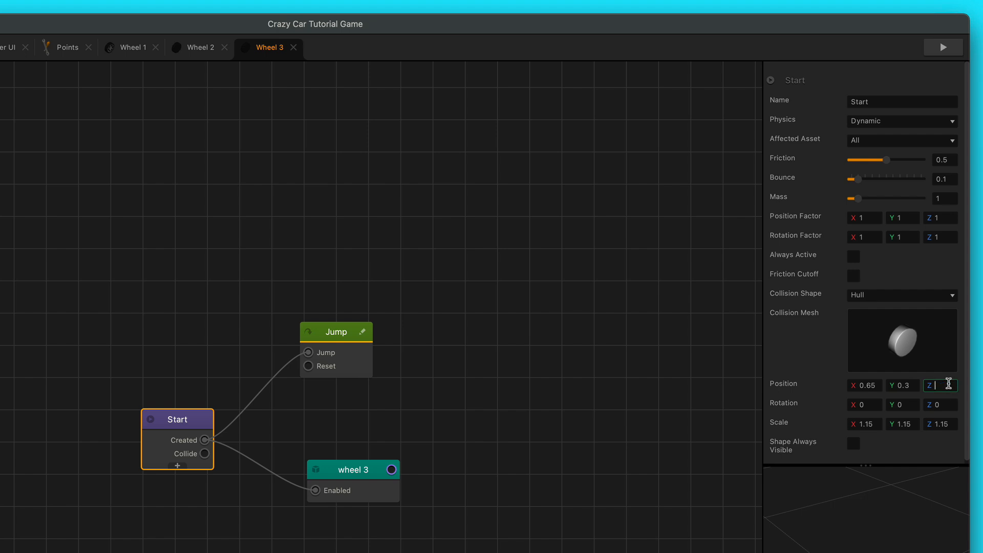
left_click(862, 385)
left_click(523, 492)
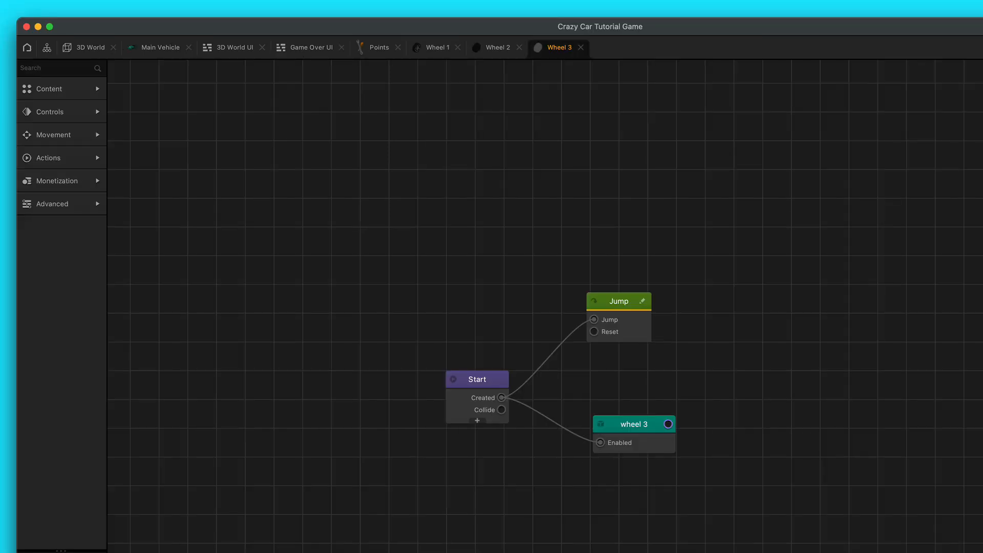
- Replace the wheel 1 node in the Wheel 4 object with Main Vehicle's wheel 4 node, connected to Start's Created output
left_click(91, 47)
double_click(77, 265)
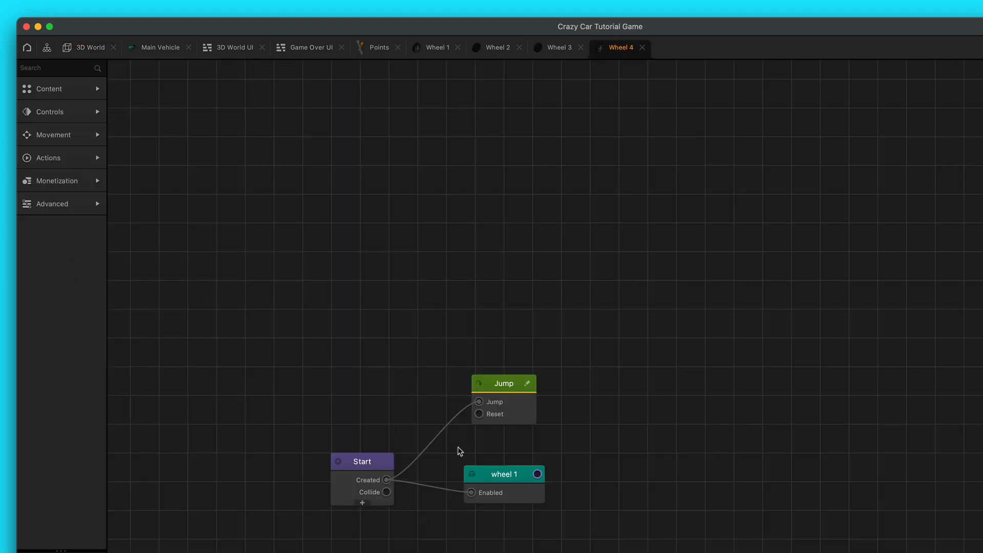
left_click(169, 48)
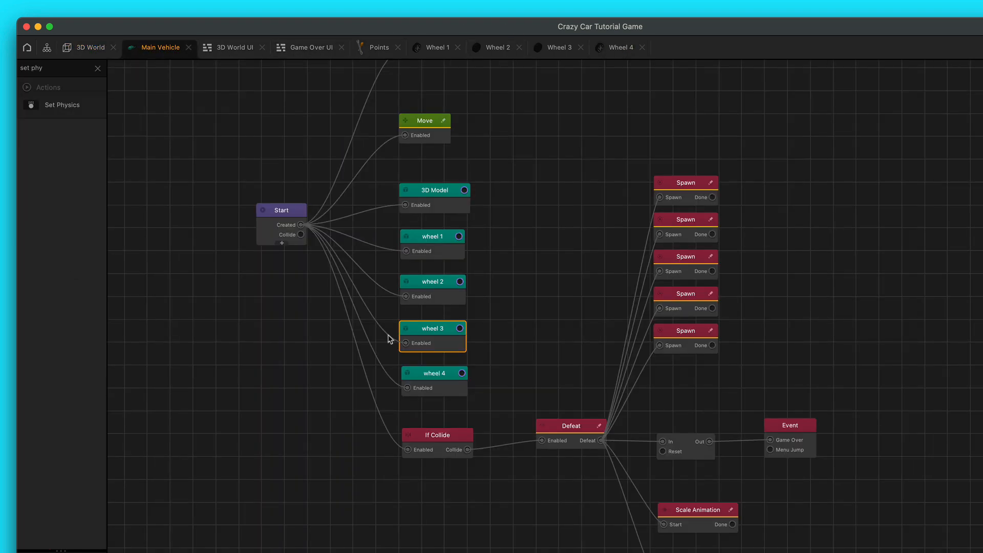
left_click(452, 388)
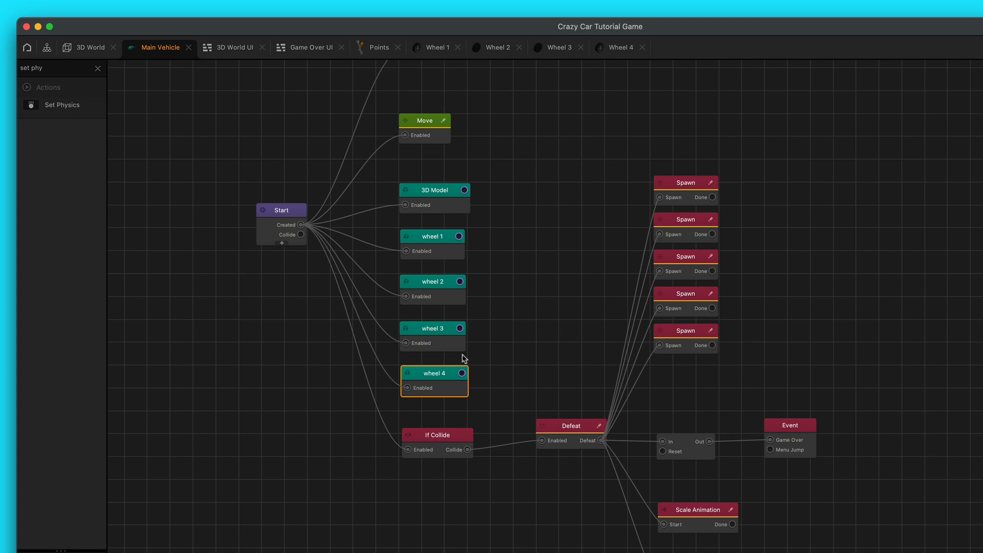
left_click(620, 48)
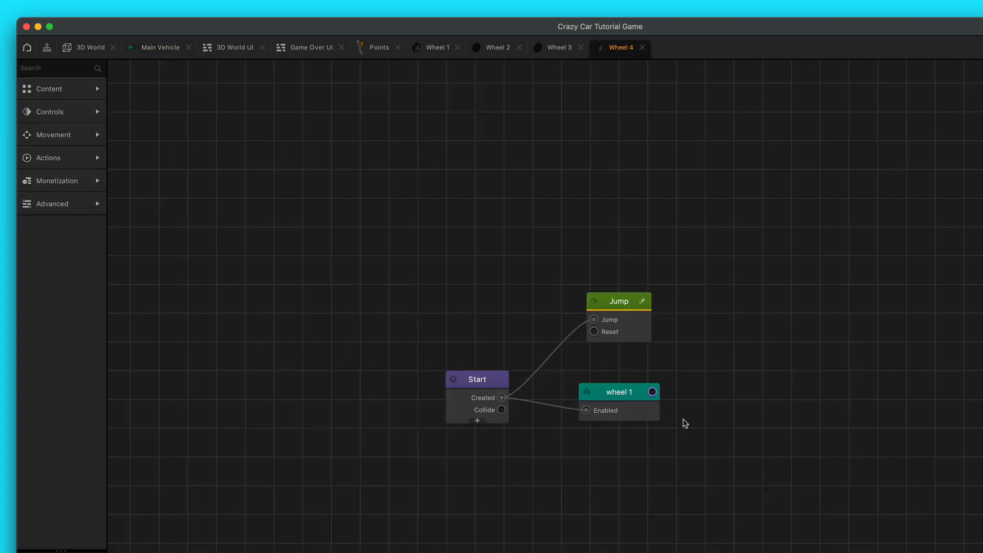
key("super+v")
key("BackSpace")
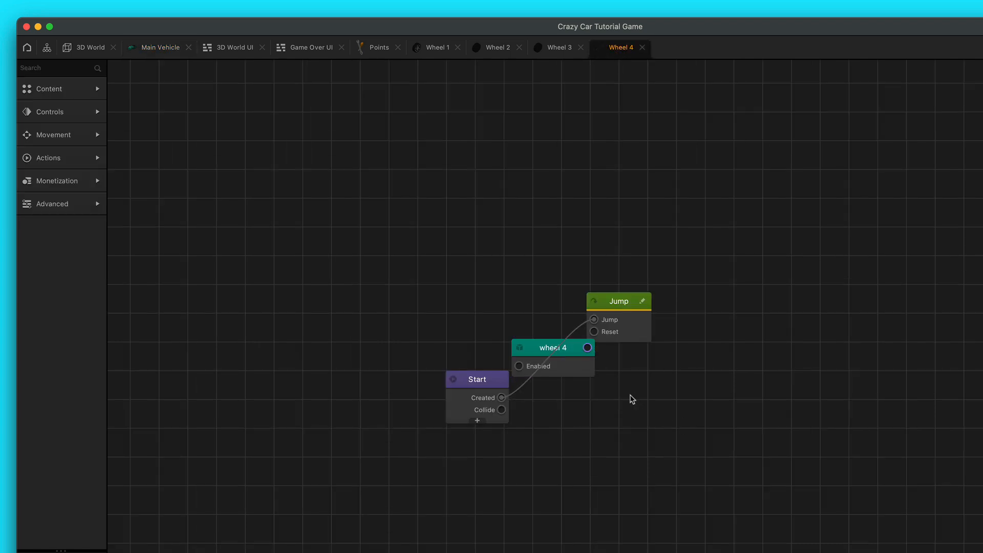
left_click(560, 372)
left_click_drag(570, 362, 502, 398)
left_click_drag(628, 444, 635, 447)
scroll(908, 440, "down", 2)
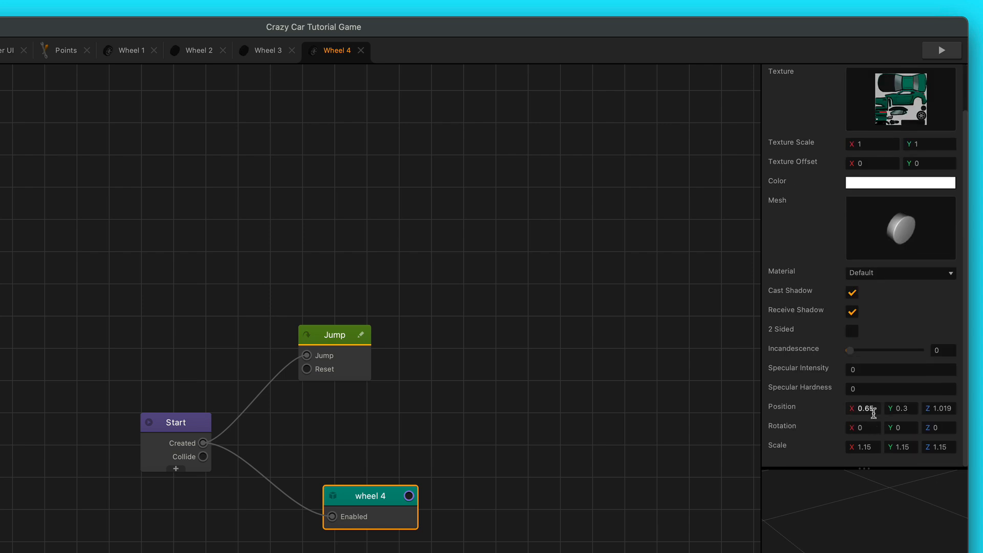
- Match Wheel 4's Start position to its wheel 4 node, with X 0.65 and Z 1.019, and save the project
left_click(952, 409)
left_click(167, 432)
left_click(948, 388)
type("5")
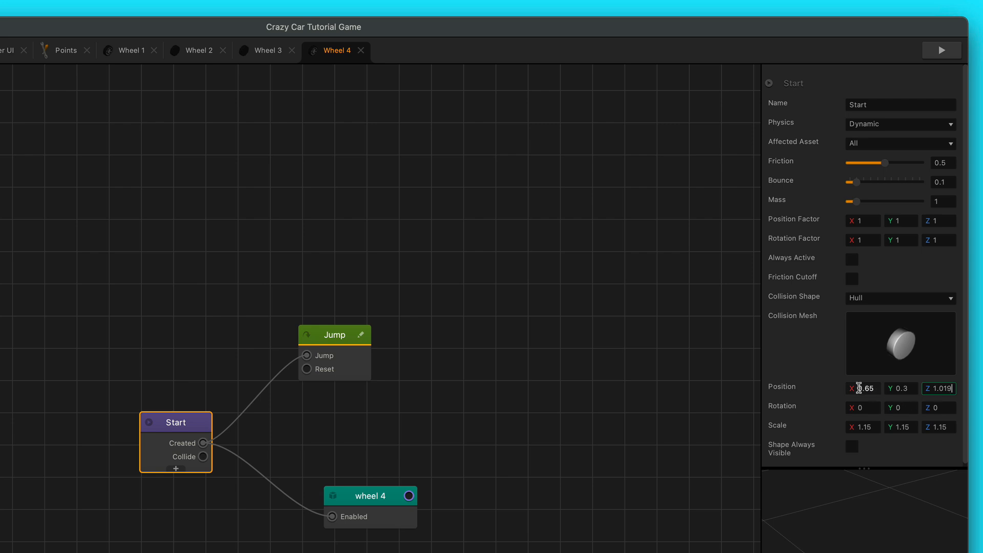
left_click(394, 524)
scroll(869, 437, "down", 2)
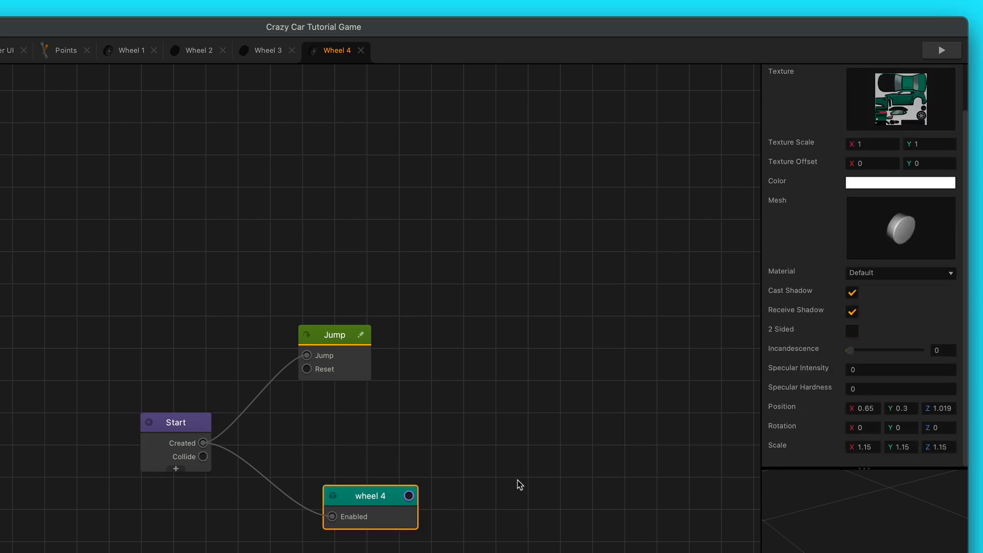
left_click(178, 337)
key("super+s")
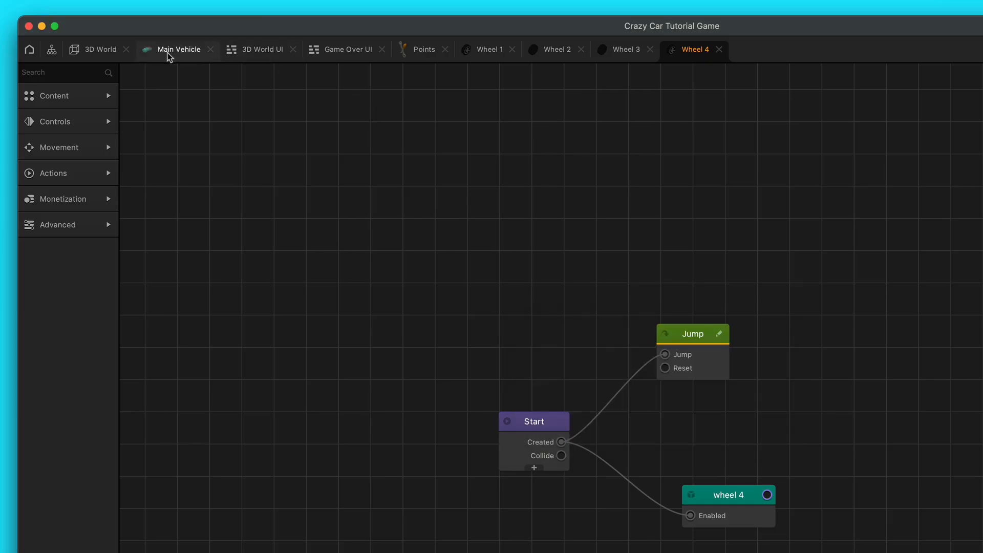
- Duplicate the Wheel 4 object in the 3D World's asset library and rename the copy Main Body
left_click(169, 54)
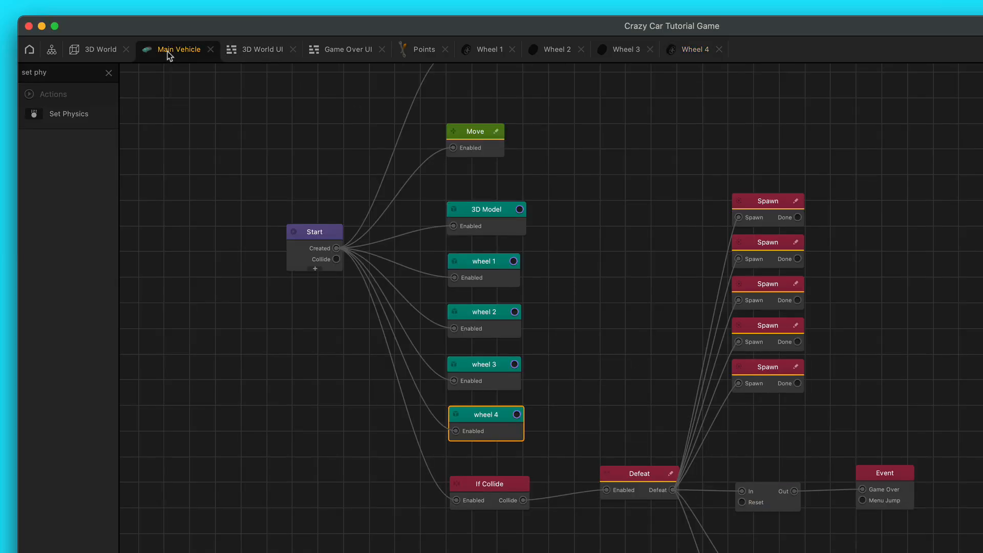
left_click(104, 49)
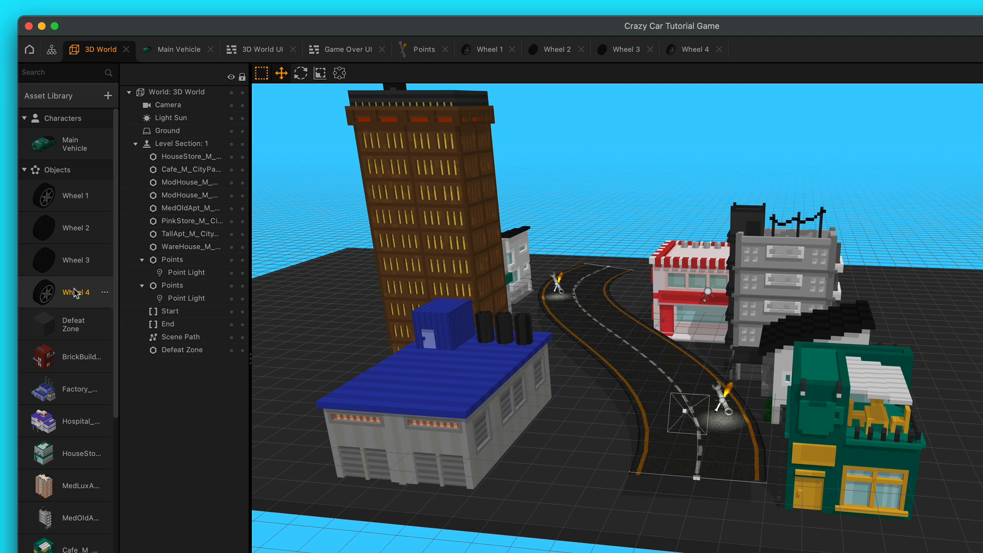
key("super+d")
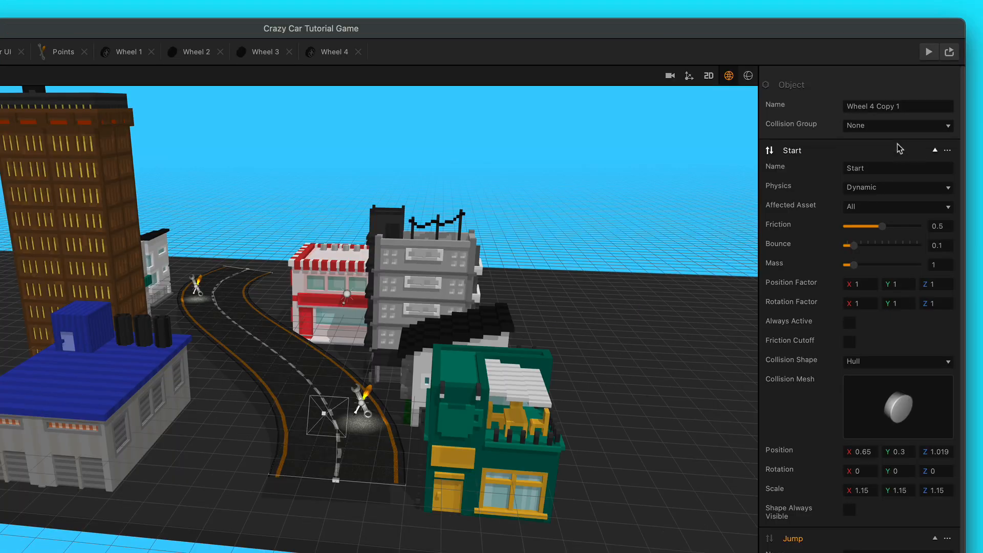
left_click(870, 106)
key("super+a")
type("Mai")
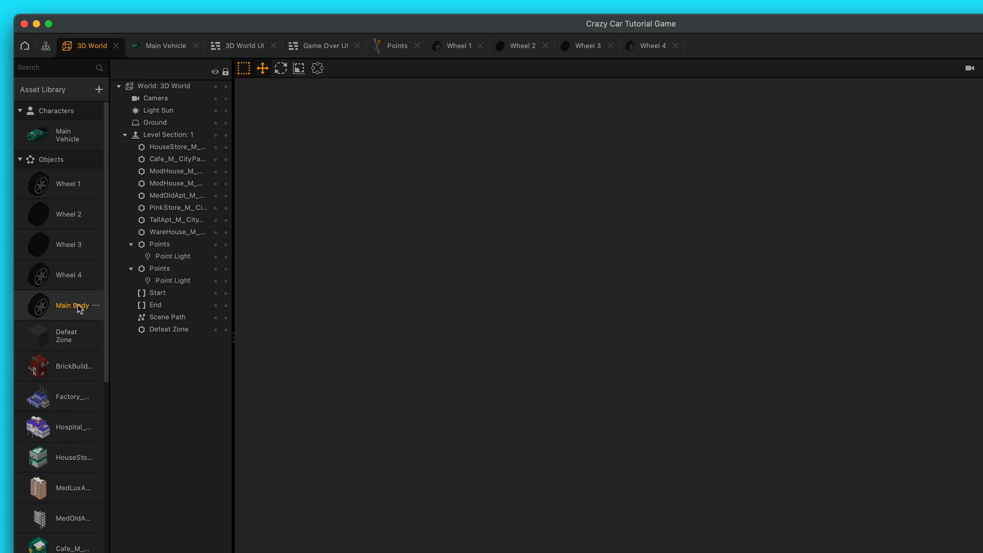
- Replace the wheel 4 node in the Main Body object with Main Vehicle's 3D Model node, connected to Start's Created output
double_click(77, 306)
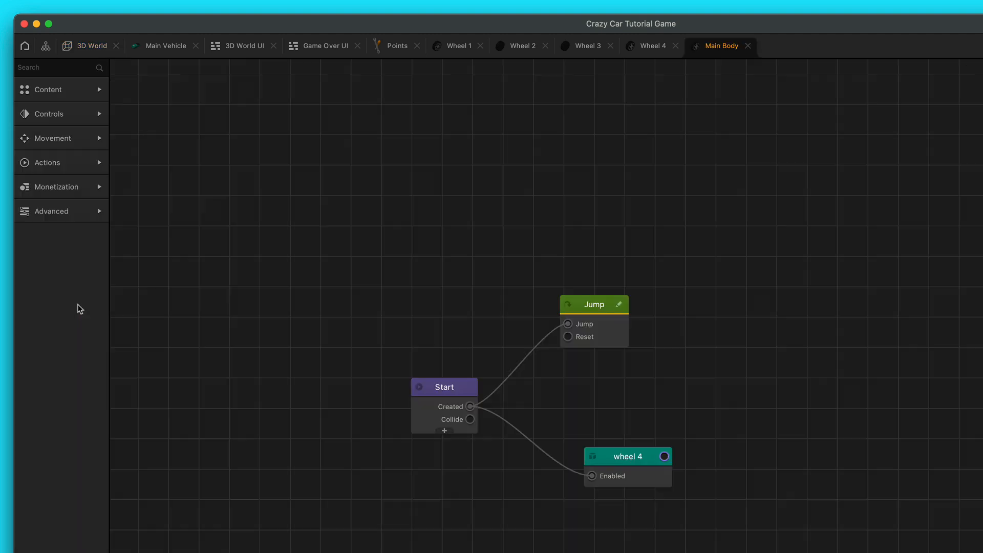
left_click(159, 45)
left_click(460, 213)
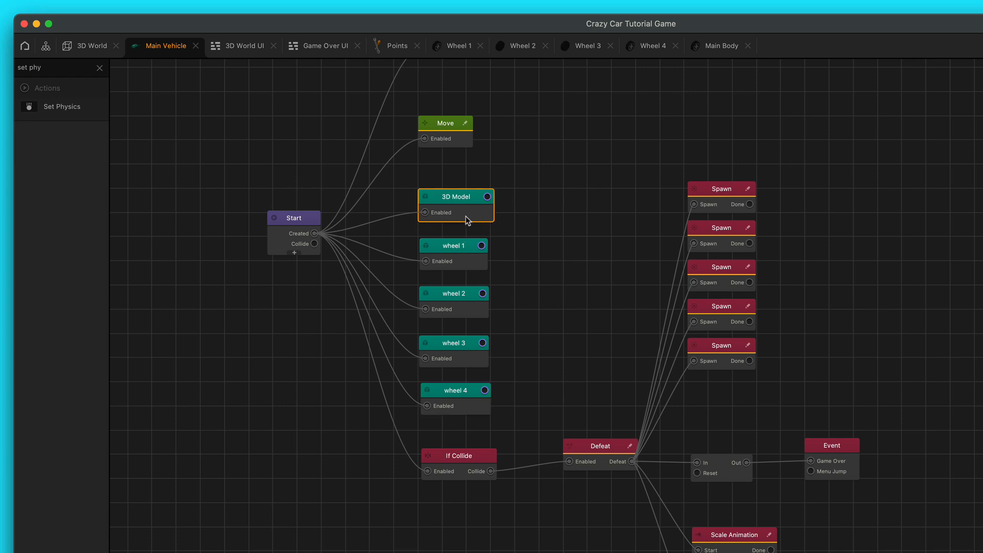
left_click(720, 46)
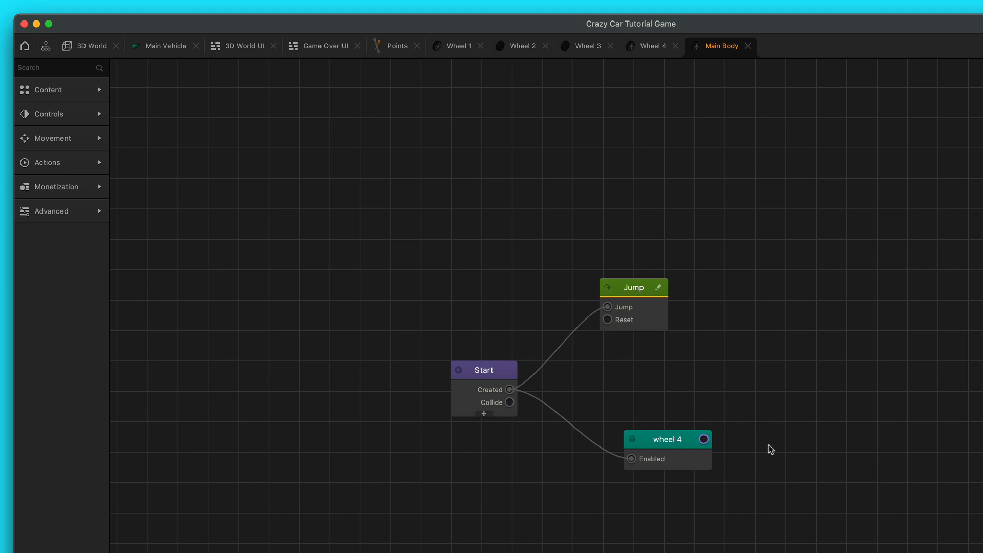
key("super+v")
left_click_drag(586, 377, 661, 533)
left_click_drag(631, 459, 618, 538)
left_click(656, 464)
key("BackSpace")
left_click_drag(671, 521, 697, 459)
- Set the Main Body object's Start scale to 1 on X, Y and Z to match its 3D Model node
scroll(879, 392, "down", 2)
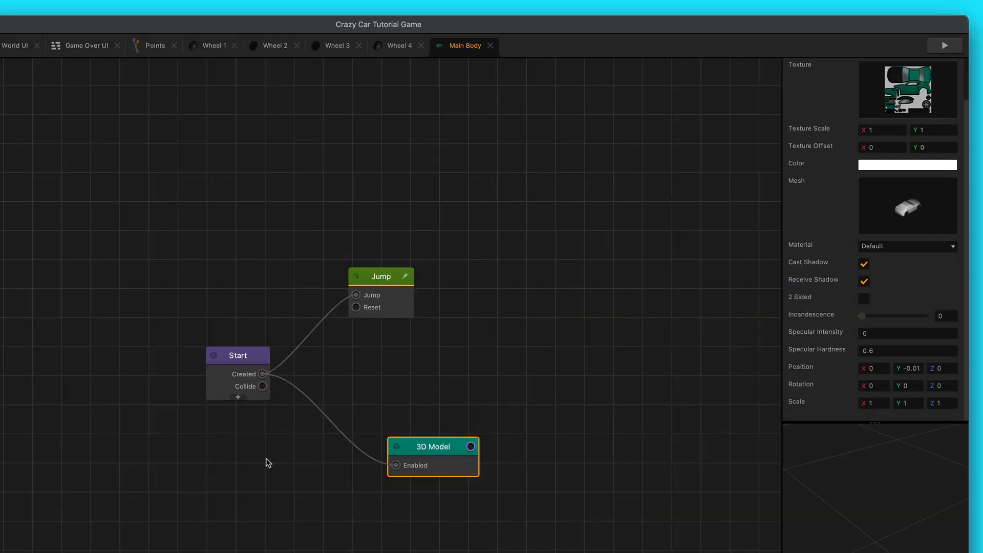
left_click(218, 389)
left_click(875, 386)
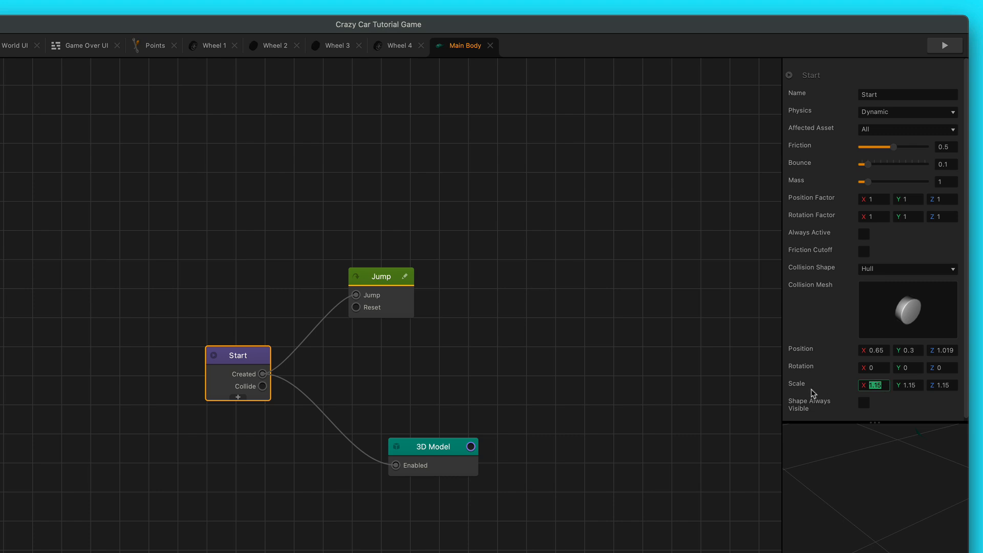
type("1")
key("Tab")
type("1")
key("Tab")
type("1")
key("Tab")
- Match Main Body's Start position to its 3D Model node, with X 0, Y -0.01 and Z 0, and save the project
left_click(428, 461)
scroll(873, 385, "down", 2)
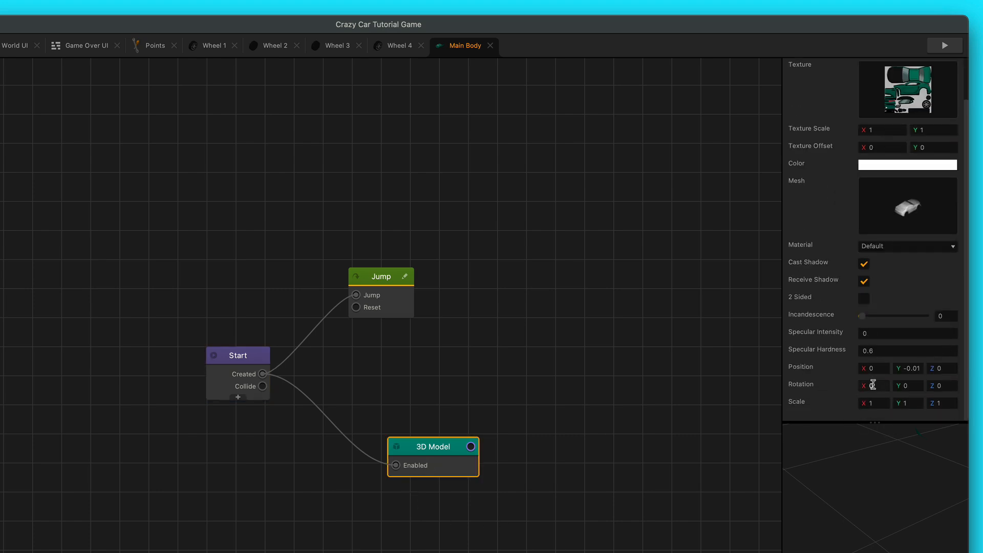
left_click(912, 369)
left_click(248, 376)
left_click(890, 354)
key("Tab")
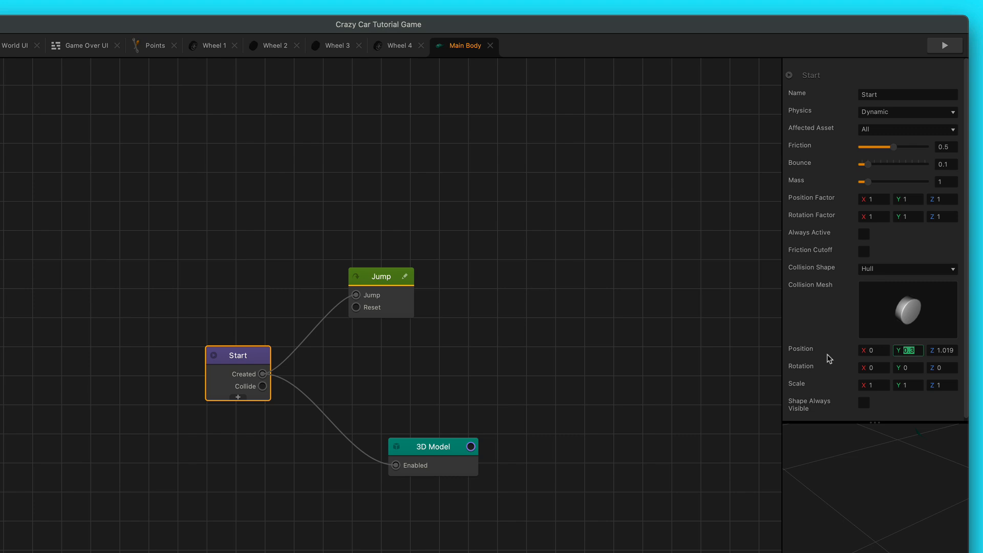
key("Tab")
type("0")
left_click(556, 370)
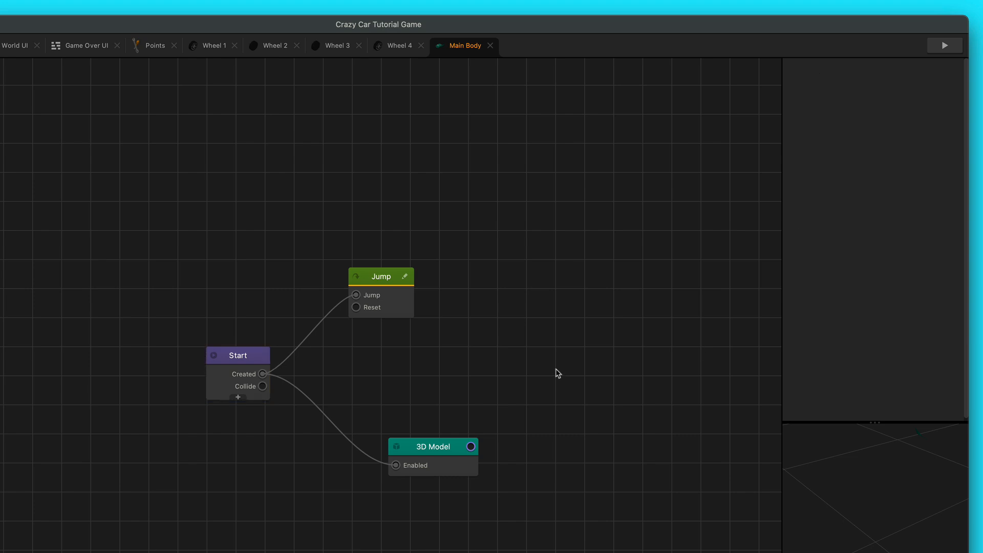
key("ctrl+s")
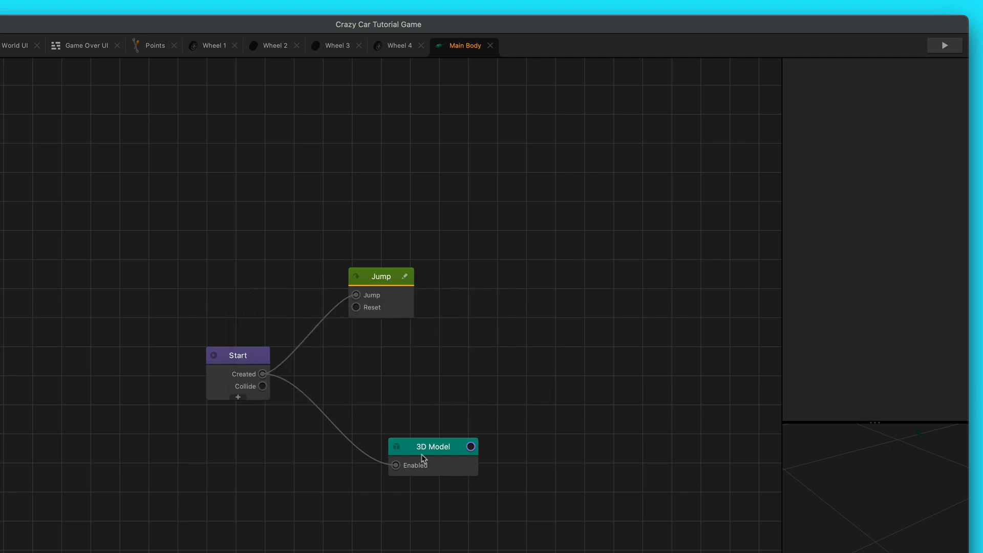
- Replace the collision mesh of Main Body's Start node with mainvehicle.obj
left_click(421, 460)
left_click(236, 370)
mouse_move(892, 320)
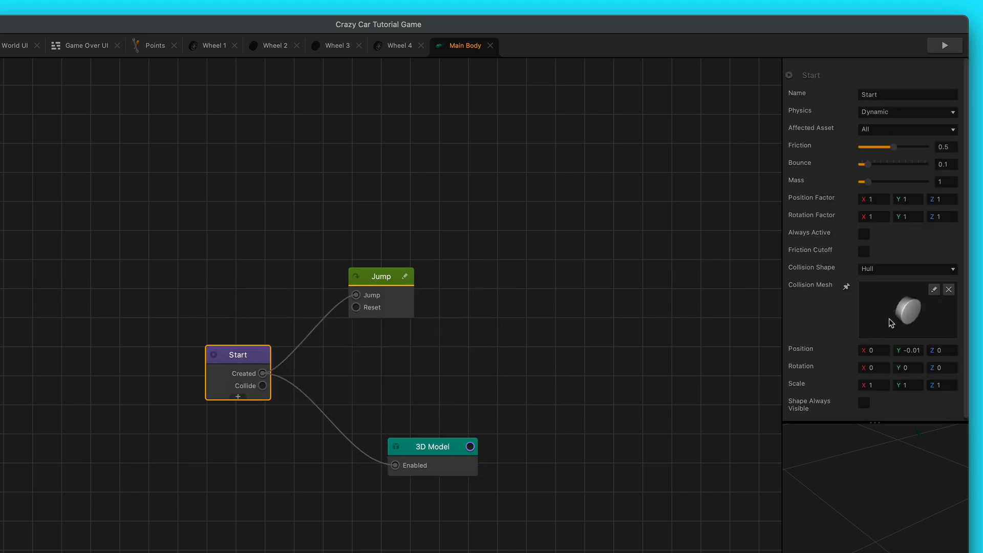
left_click(934, 289)
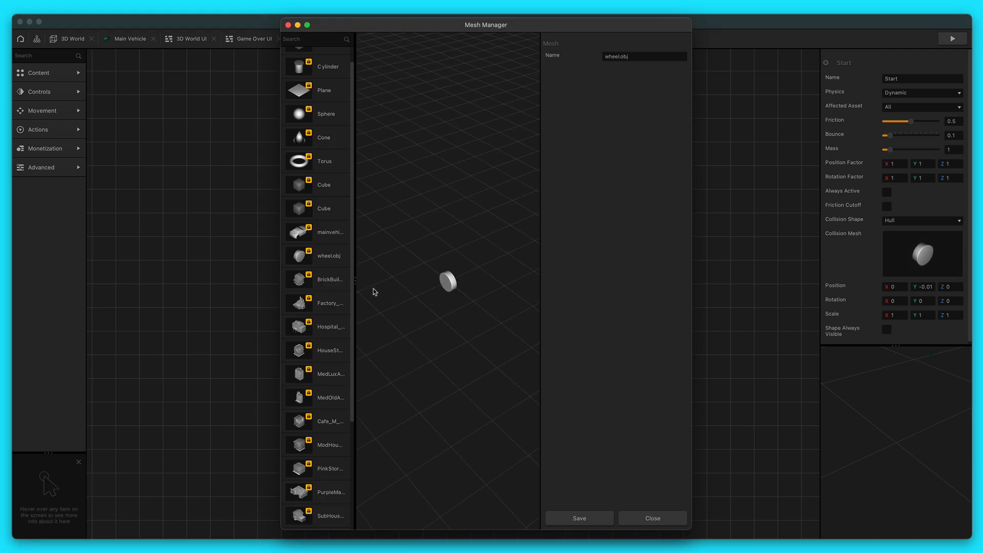
left_click(325, 234)
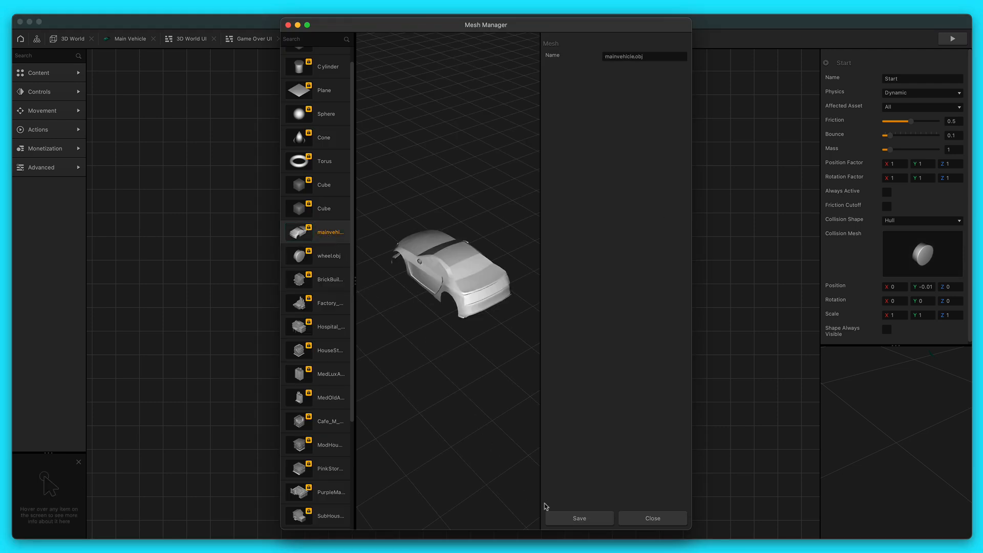
left_click(578, 518)
left_click(749, 410)
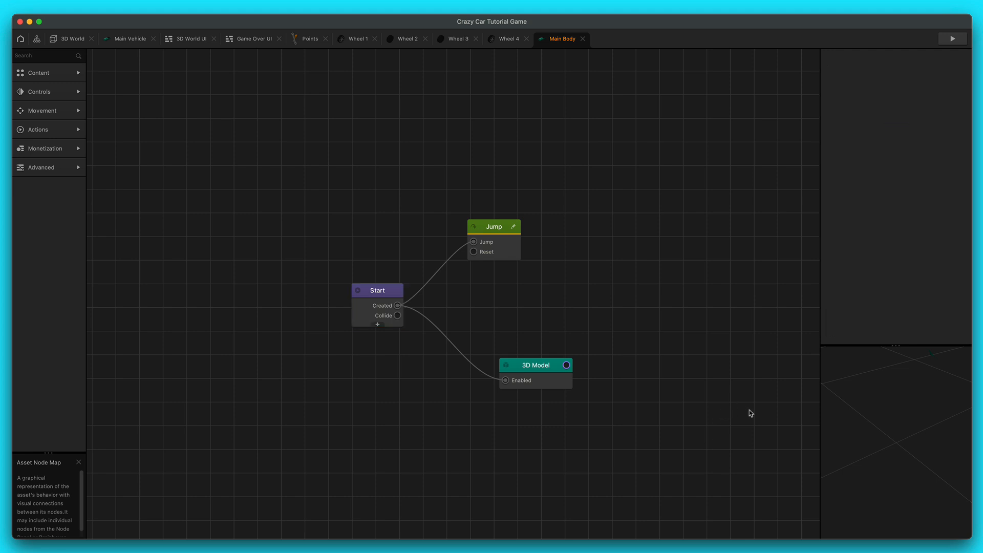
left_click(371, 304)
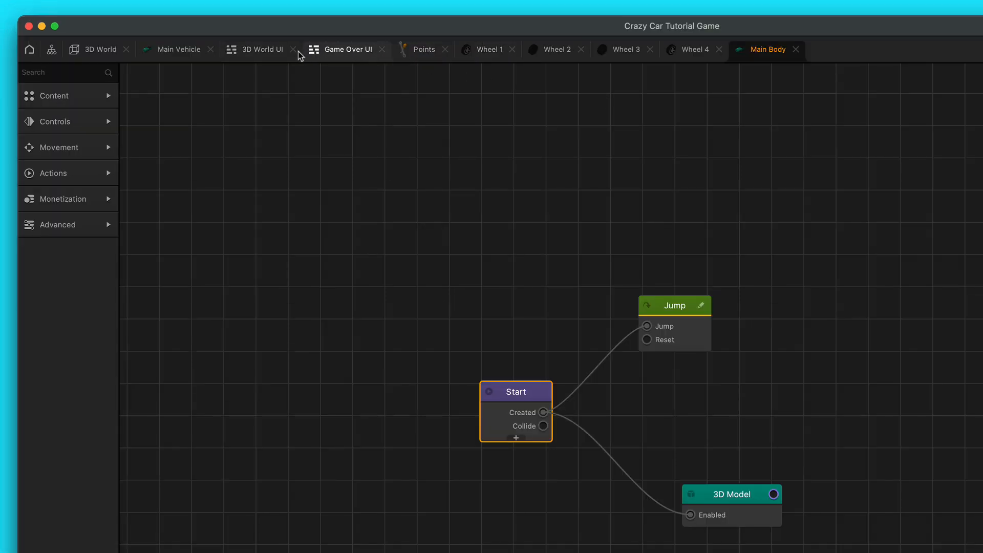
- Rename the first Spawn node in the Main Vehicle node map as Spawn Wheel 1 and copy that name
left_click(190, 53)
left_click(764, 256)
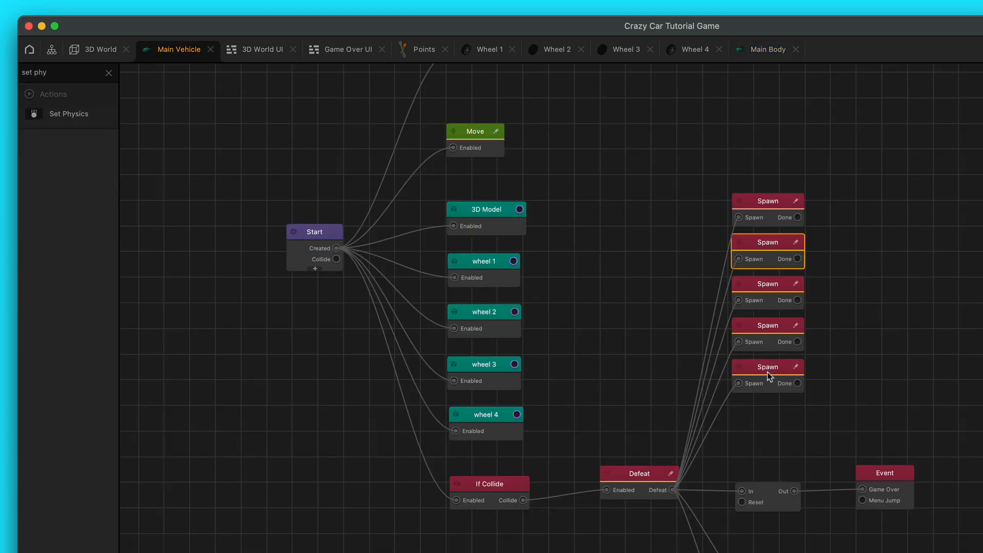
left_click(780, 211)
left_click(949, 99)
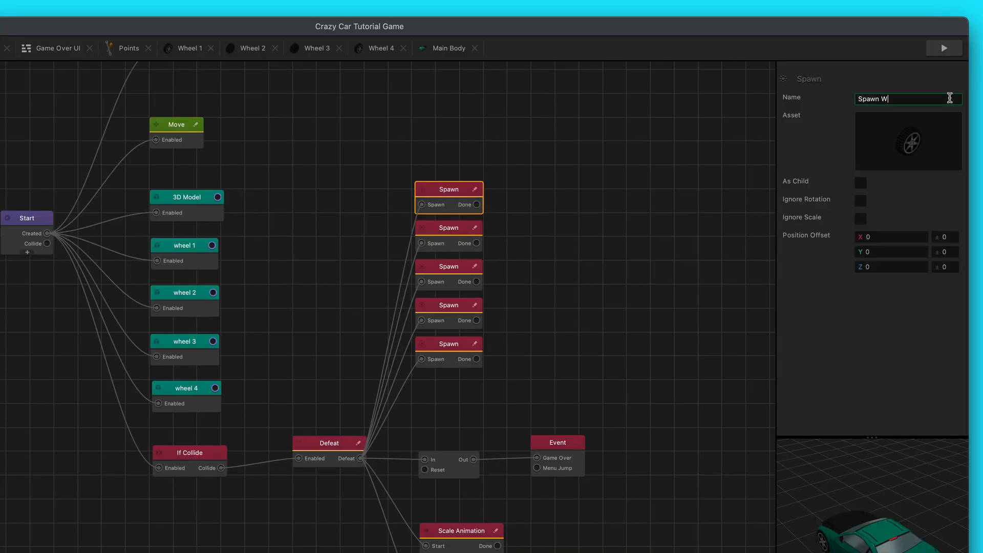
key("Return")
key("ctrl+c")
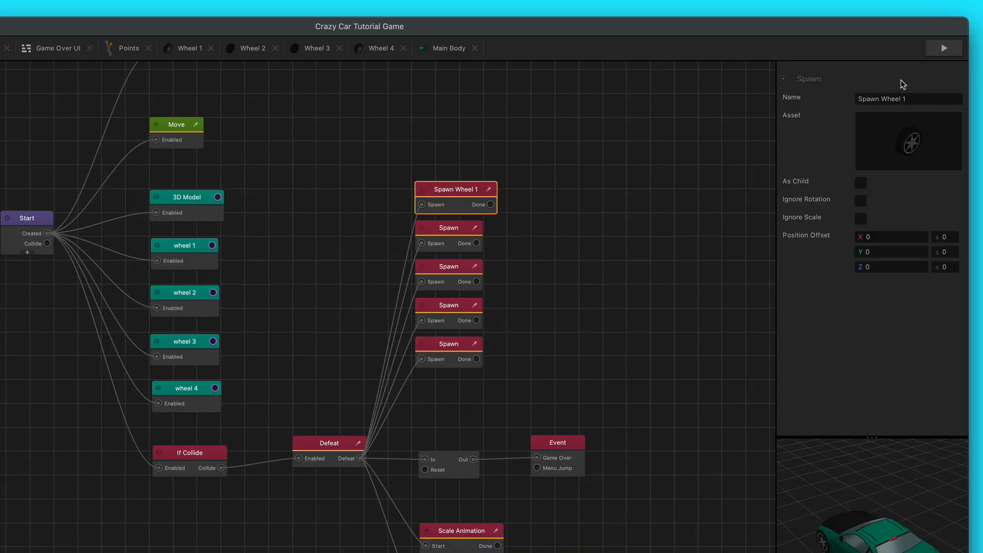
- Rename the second Spawn node as Spawn Wheel 2
left_click(463, 235)
left_click(826, 101)
key("ctrl+a")
key("ctrl+v")
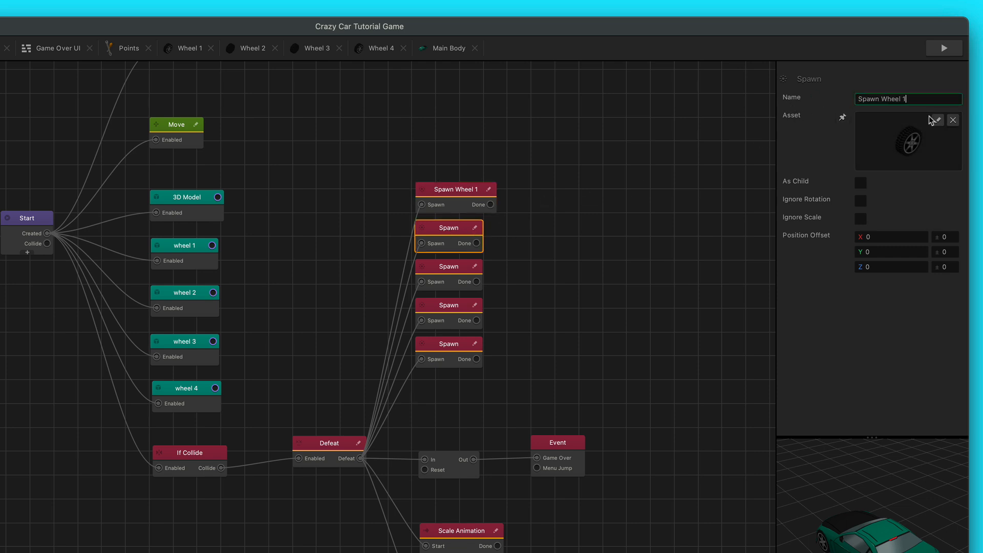
key("BackSpace")
type("2")
key("Return")
- Rename the third and fourth Spawn nodes as Spawn Wheel 3 and Spawn Wheel 4
left_click(453, 273)
double_click(866, 99)
key("ctrl+v")
key("Return")
left_click(463, 309)
left_click(871, 99)
key("ctrl+a")
key("ctrl+v")
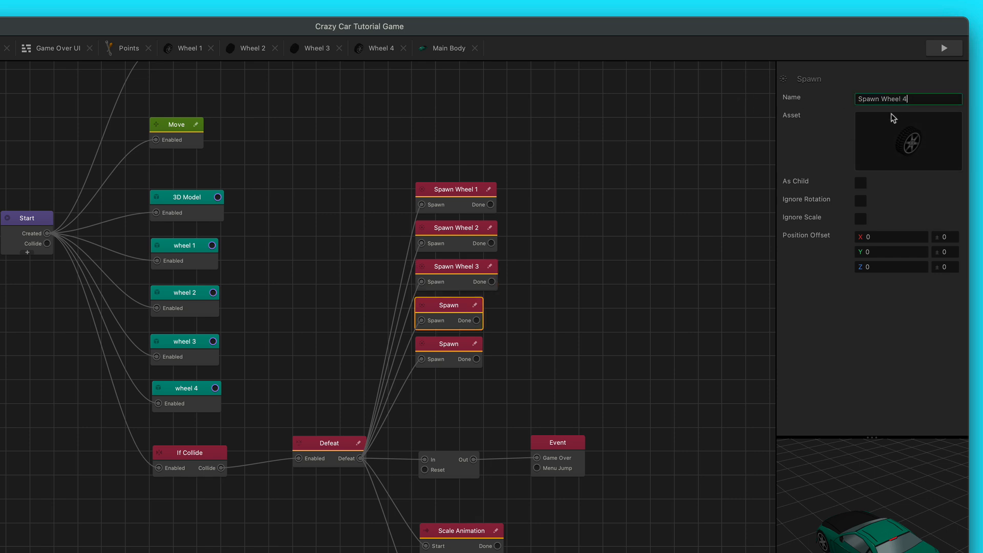
- Rename the fifth Spawn node as Spawn Main Car Body
left_click(456, 346)
key("ctrl+a")
key("ctrl+v")
left_click(927, 97)
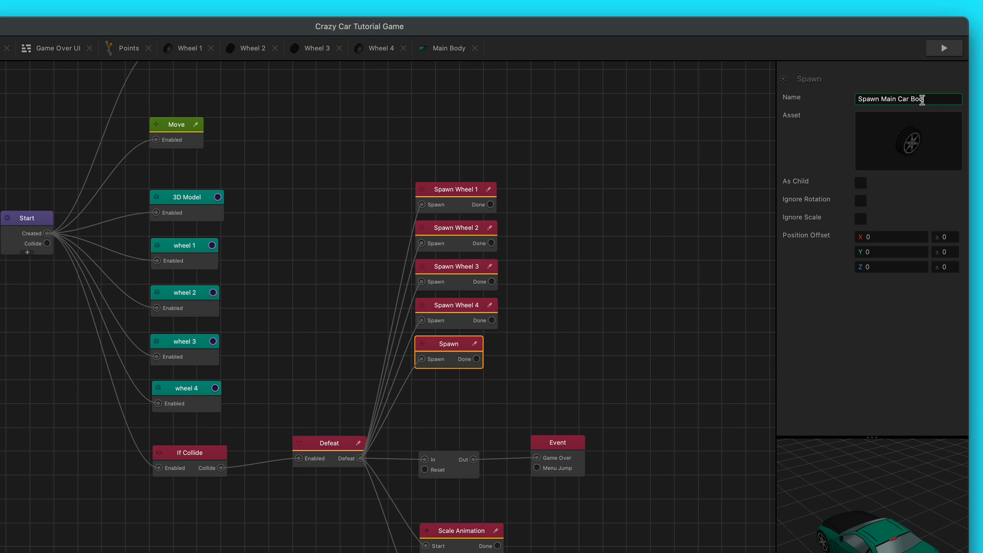
left_click(911, 67)
- Assign the Wheel 2 object as the asset of the Spawn Wheel 2 node
left_click(451, 249)
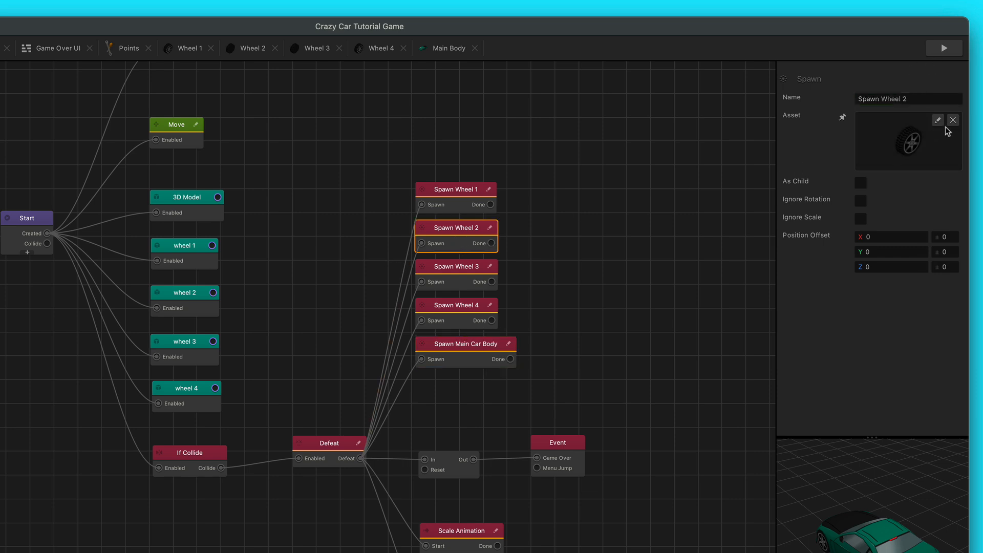
left_click(938, 121)
left_click(125, 363)
scroll(555, 440, "down", 10)
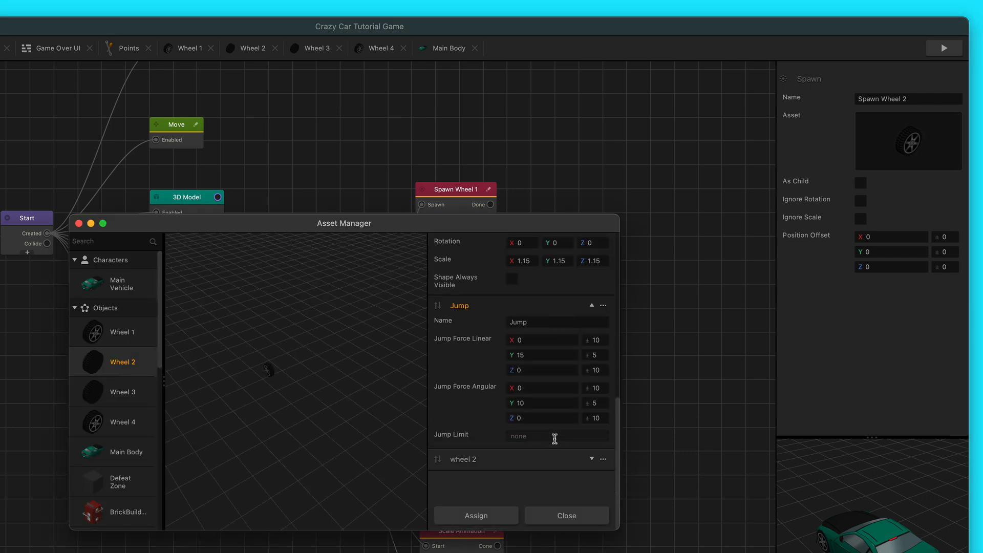
left_click(496, 517)
- Assign the Wheel 3 object as the asset of the Spawn Wheel 3 node
left_click(455, 284)
mouse_move(870, 139)
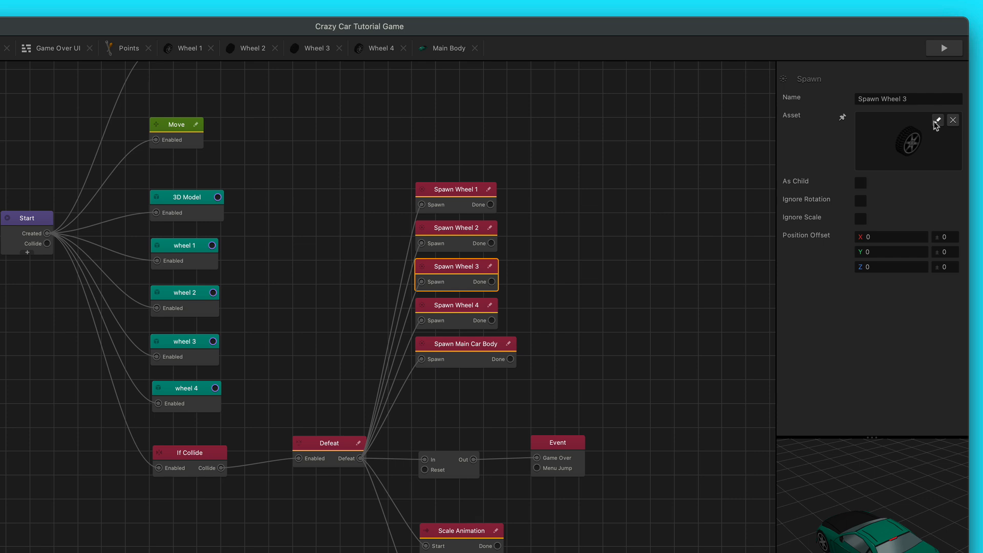
left_click(938, 120)
left_click(123, 392)
scroll(492, 483, "down", 10)
left_click(494, 517)
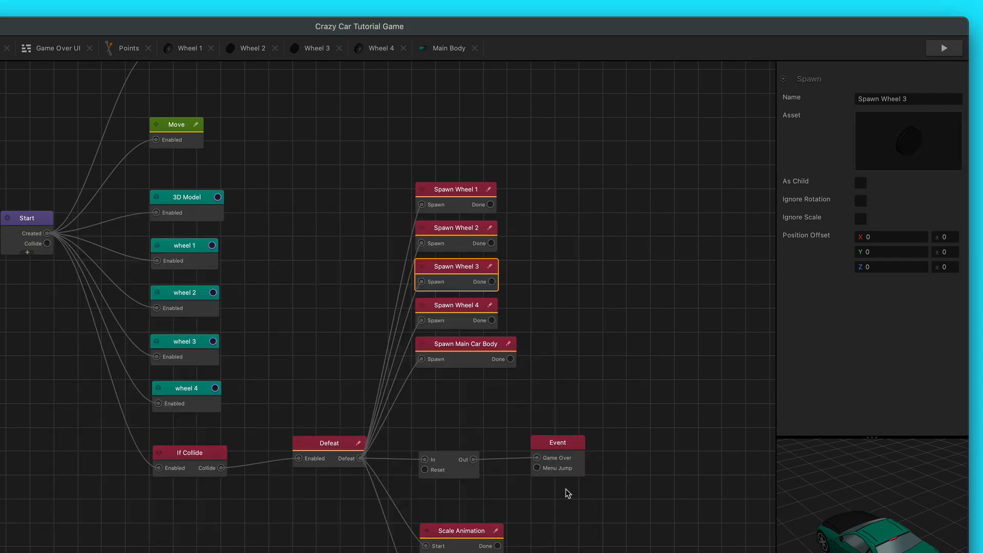
- Assign the Wheel 4 object as the asset of the Spawn Wheel 4 node
left_click(455, 314)
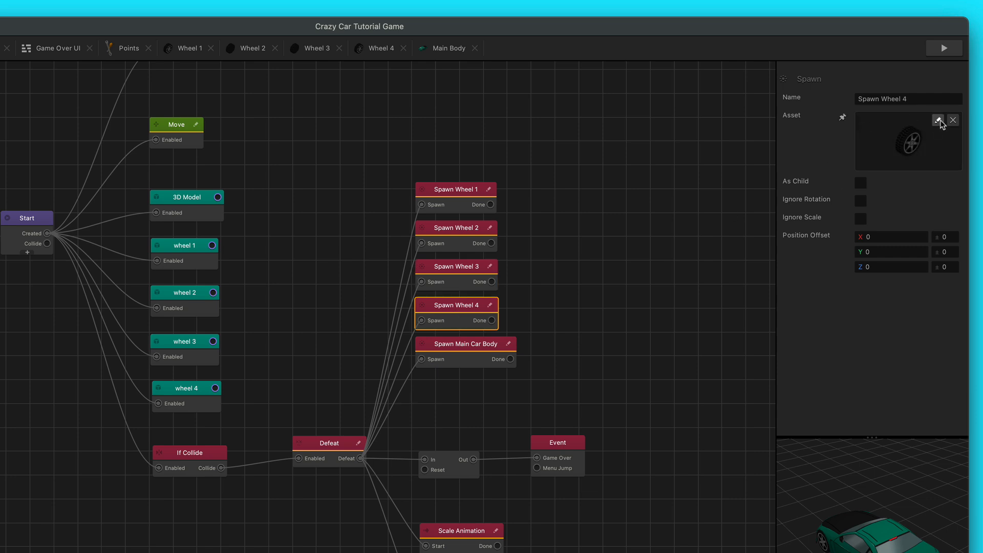
left_click(938, 121)
left_click(122, 422)
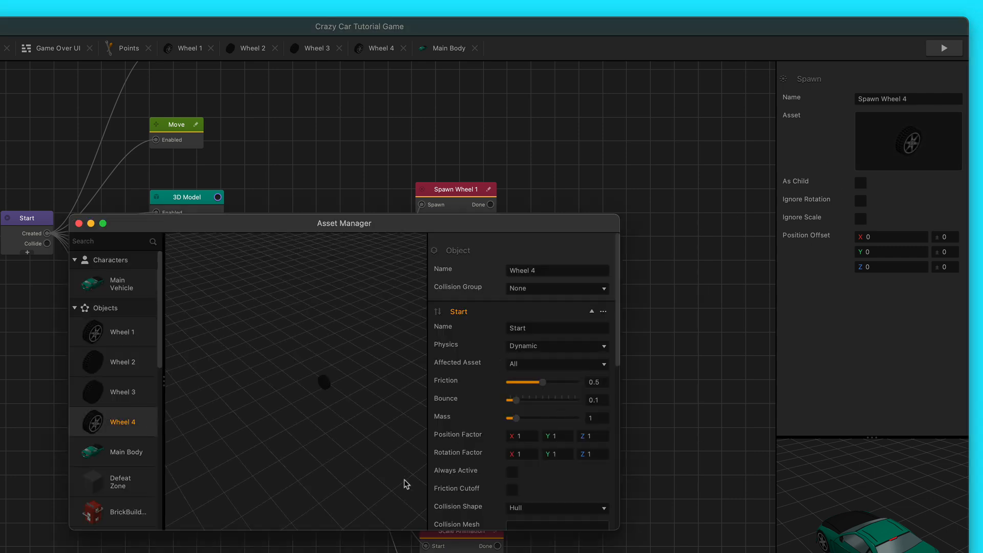
scroll(454, 447, "down", 10)
left_click(493, 516)
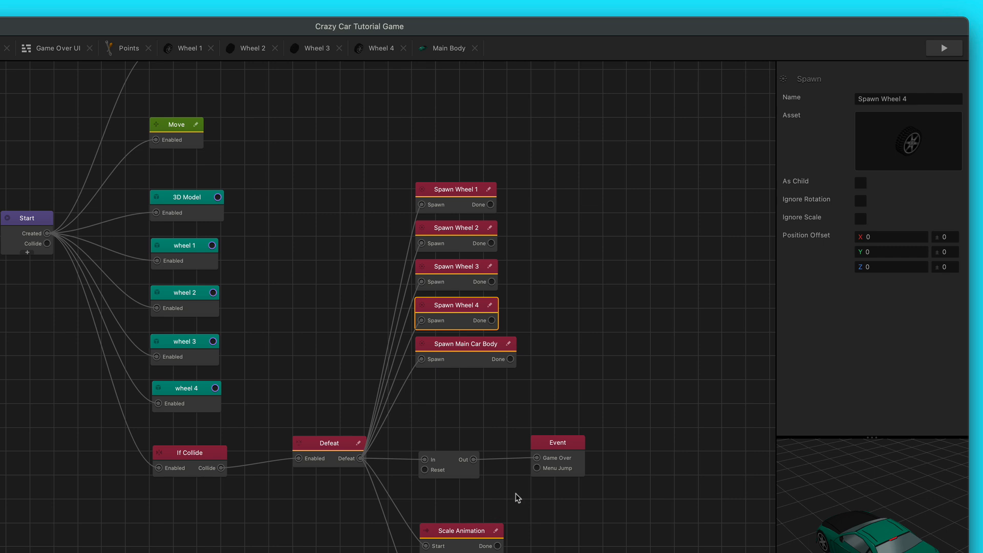
- Assign the Main Body object as the asset of the Spawn Main Car Body node
left_click(442, 356)
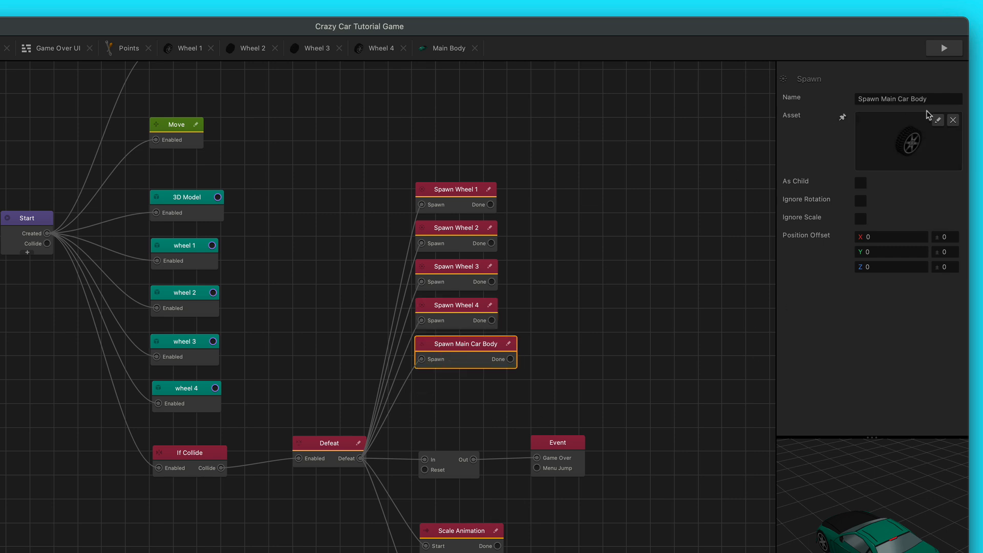
left_click(938, 121)
left_click(119, 454)
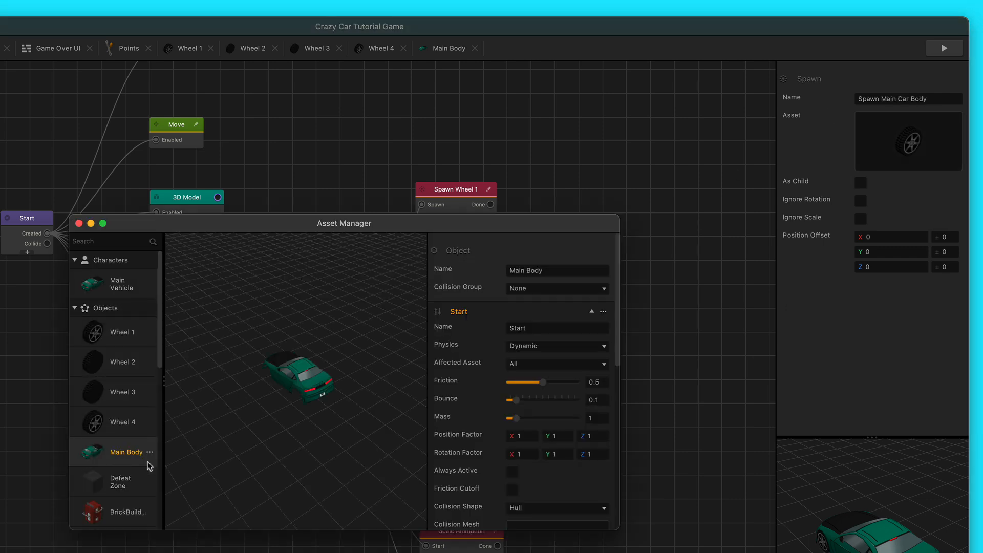
scroll(478, 517, "down", 6)
left_click(480, 510)
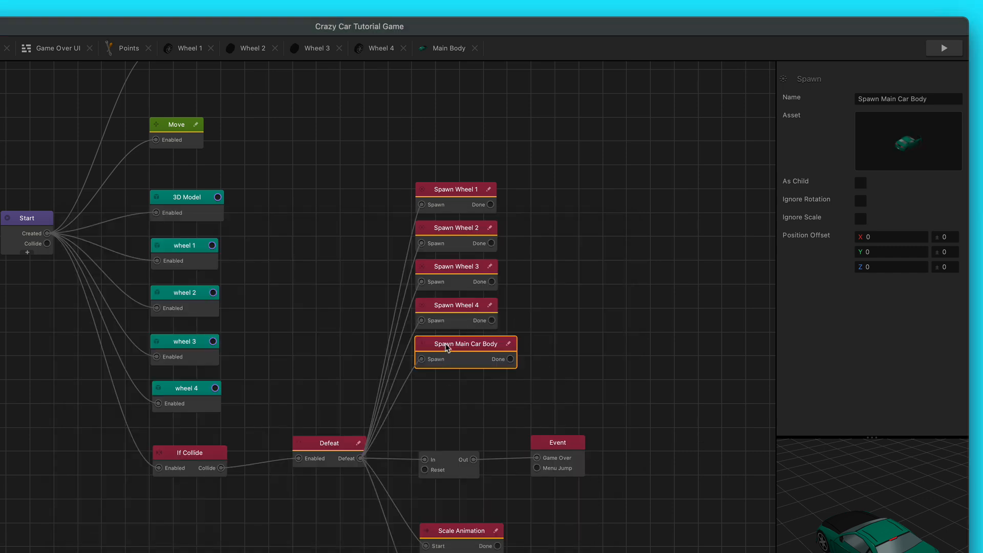
- Save the project and play-test the game to check the car's break-up on defeat, closing the preview when finished
left_click(632, 317)
key("ctrl+s")
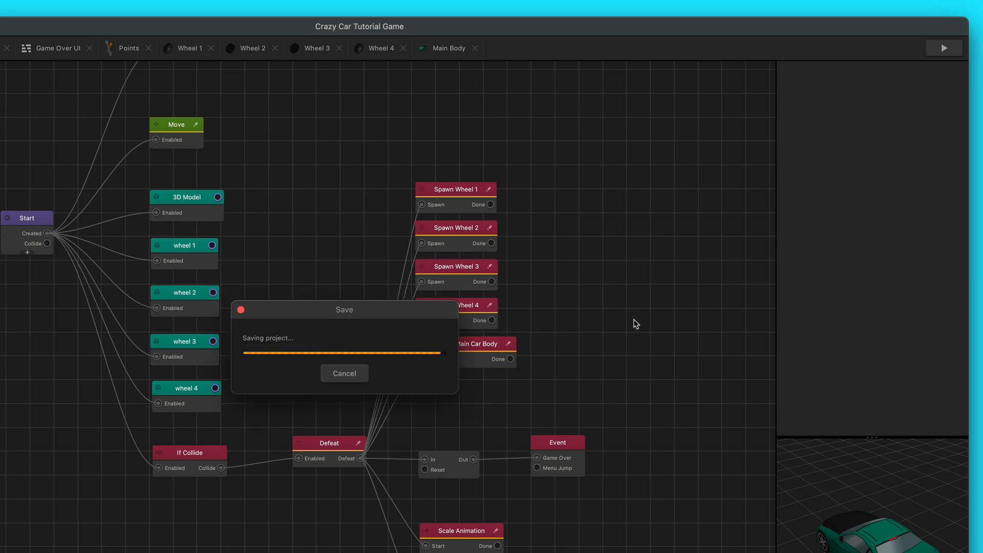
left_click(944, 48)
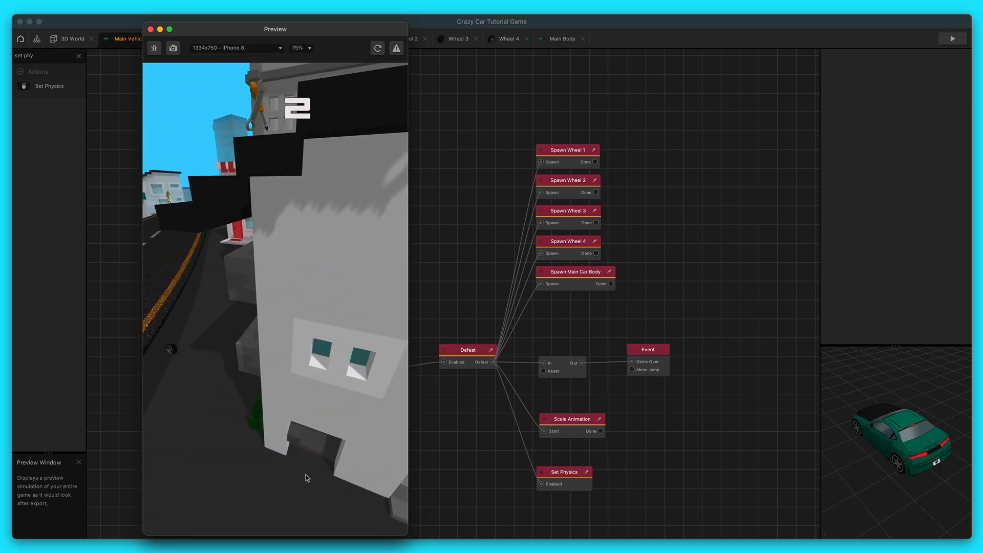
left_click(274, 461)
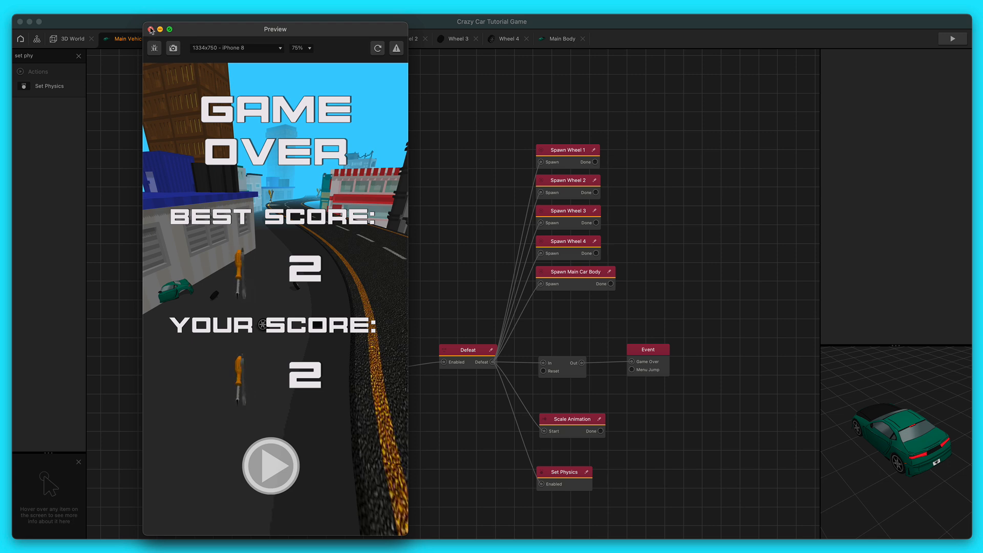
left_click(285, 466)
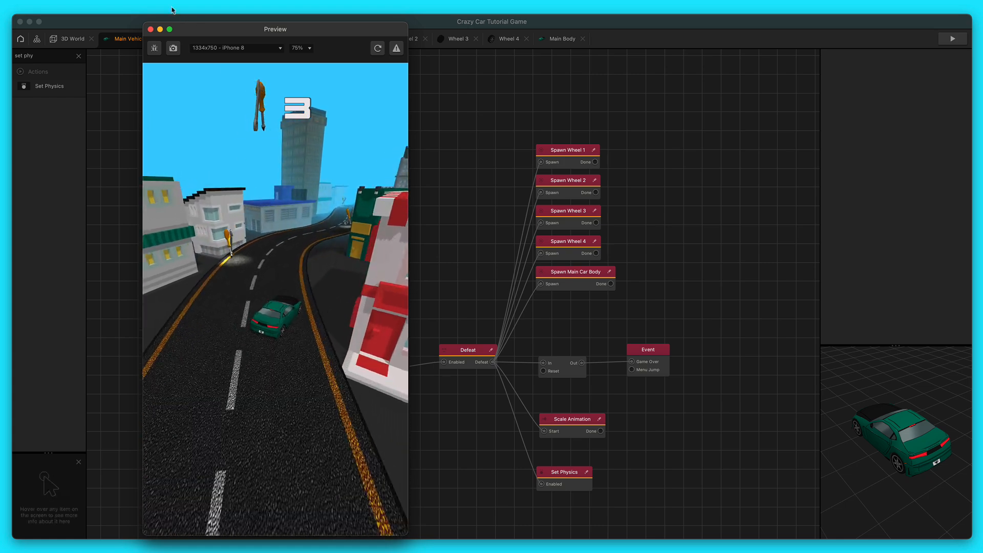
left_click(150, 29)
- In the 3D World scene, rename the copied level section as 2
left_click(72, 38)
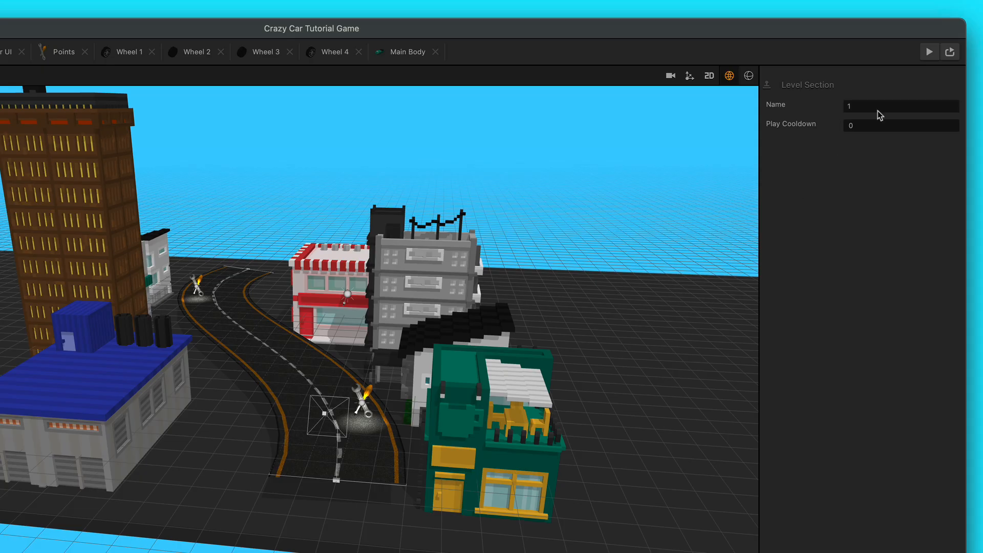
left_click_drag(871, 107, 838, 117)
type("2")
key("Return")
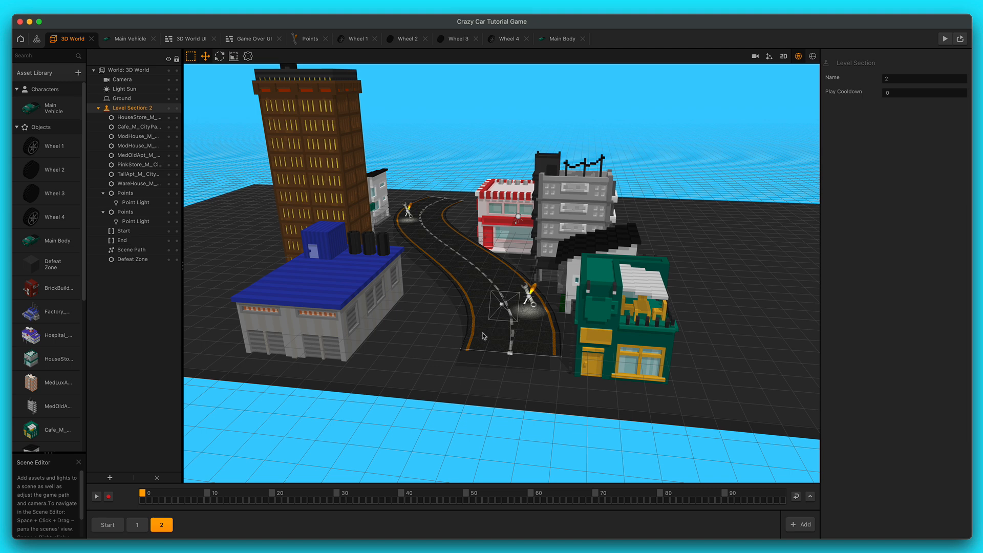
- Move the red-and-white store, the grey apartment block and the tall brown apartment away from the road in level section 2
scroll(488, 335, "down", 3)
right_click_drag(498, 311, 498, 310)
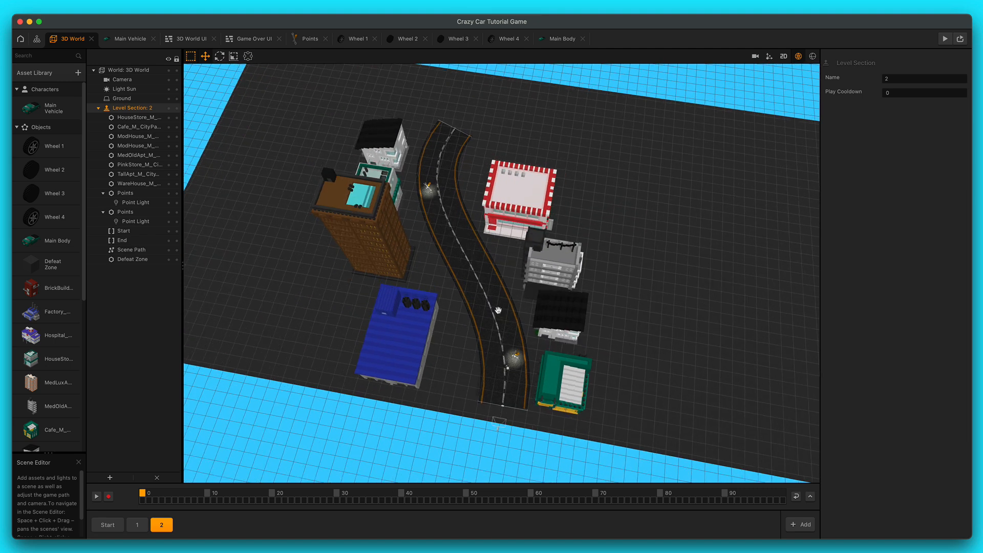
scroll(508, 288, "down", 2)
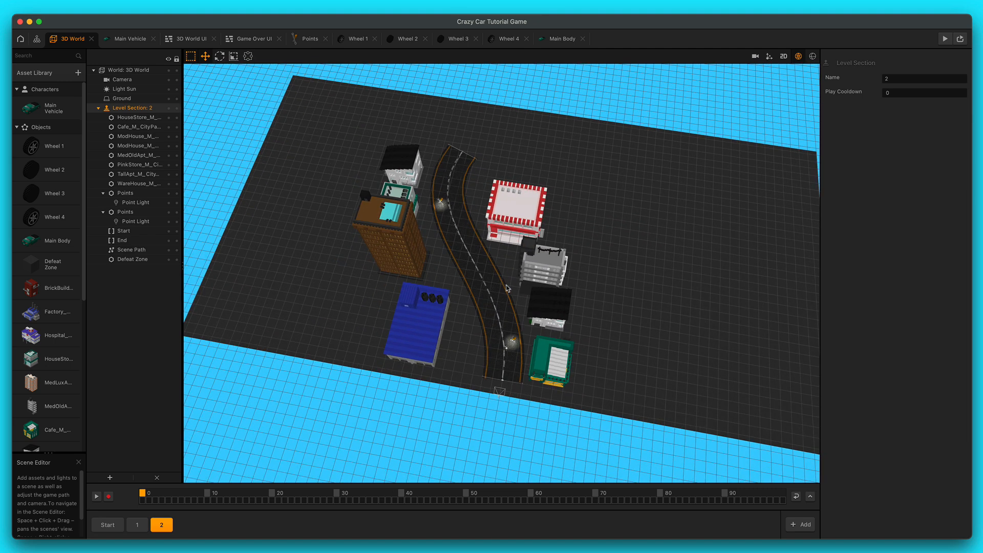
left_click(509, 226)
left_click_drag(517, 215, 704, 247)
left_click(544, 276)
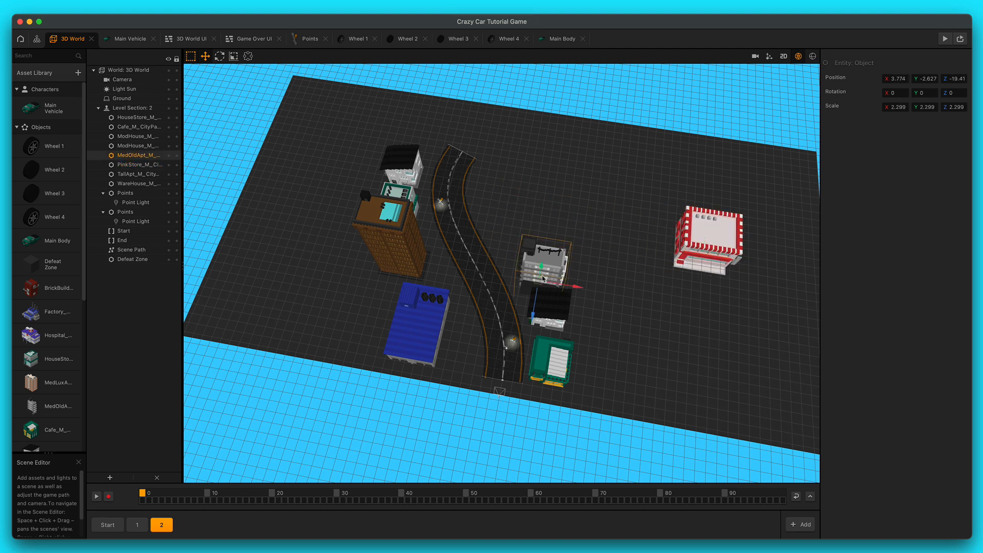
left_click_drag(541, 283, 671, 177)
left_click(399, 272)
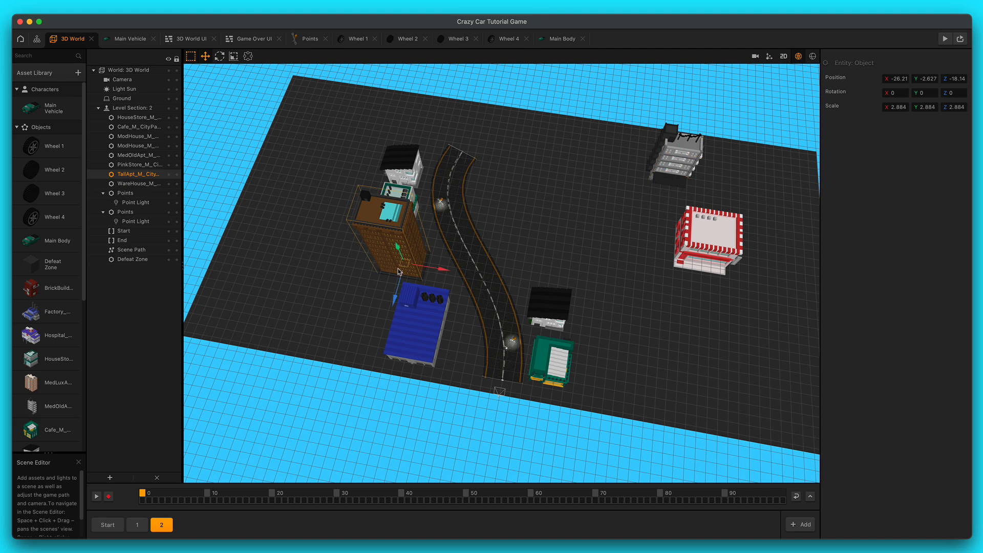
left_click_drag(408, 262, 527, 136)
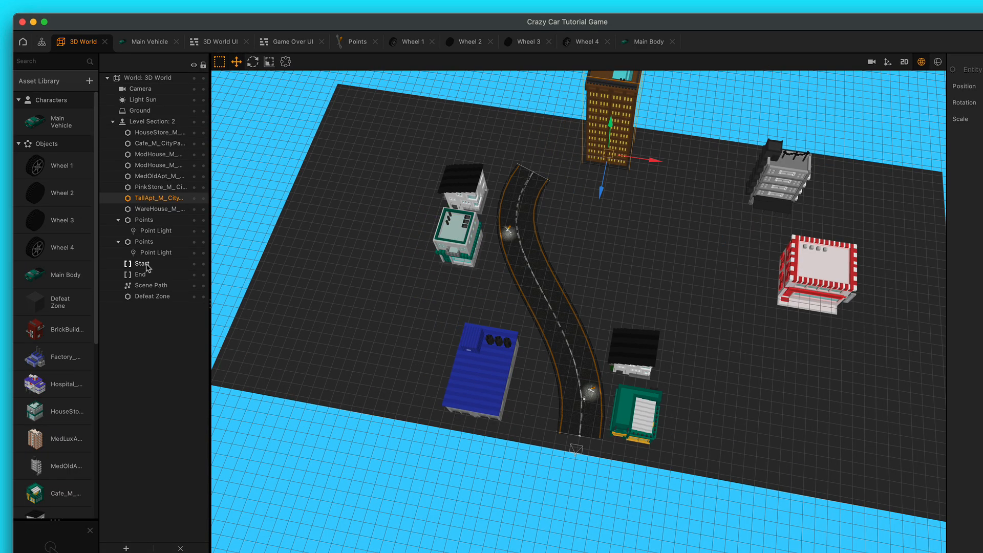
- Move the path's End point toward the red-and-white store and rotate it so the road curves the opposite way
left_click(126, 240)
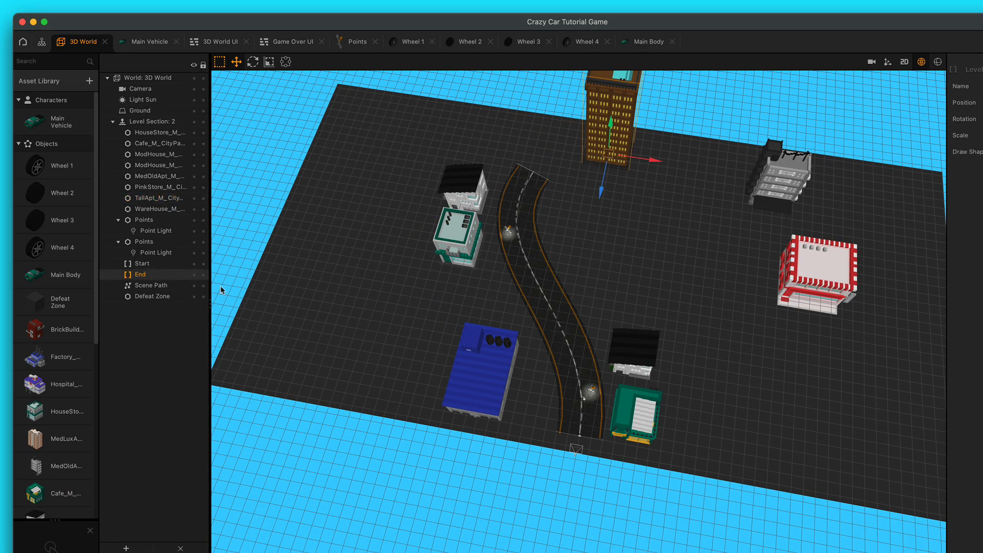
left_click_drag(579, 183, 722, 288)
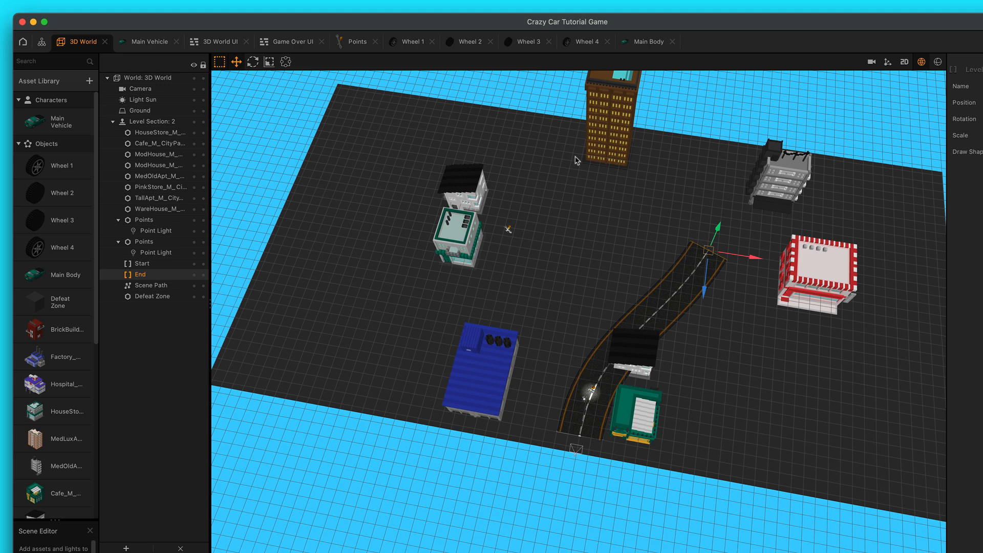
left_click(253, 62)
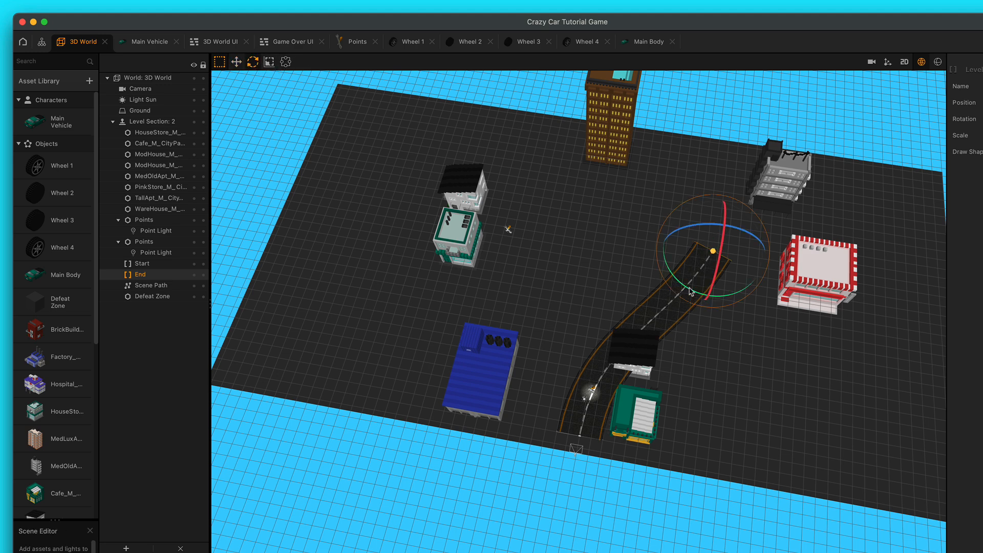
left_click_drag(700, 295, 641, 345)
- Move the black-roofed house off the road and place the green-and-white house store behind it on the road's outer left side
left_click(639, 359)
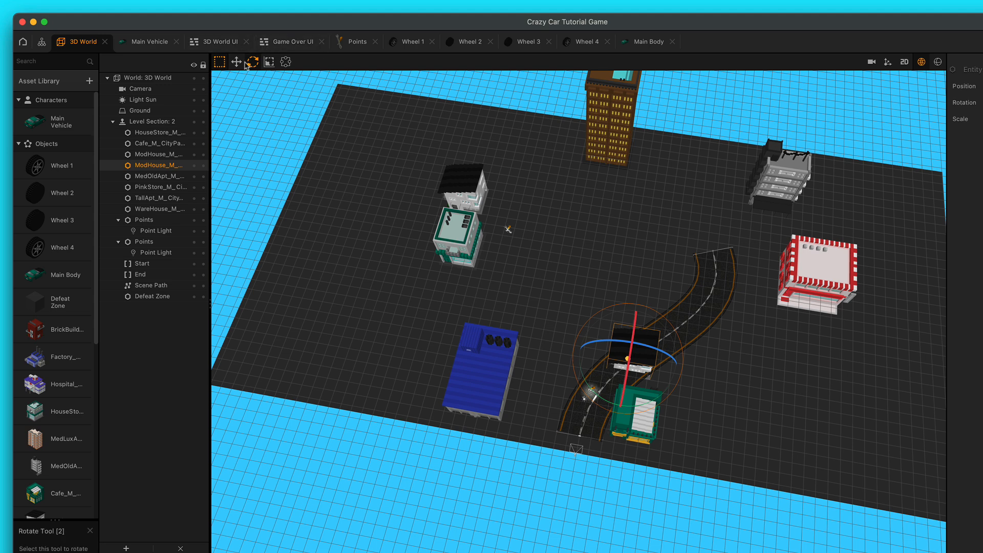
key("1")
left_click_drag(603, 353, 541, 333)
left_click(463, 242)
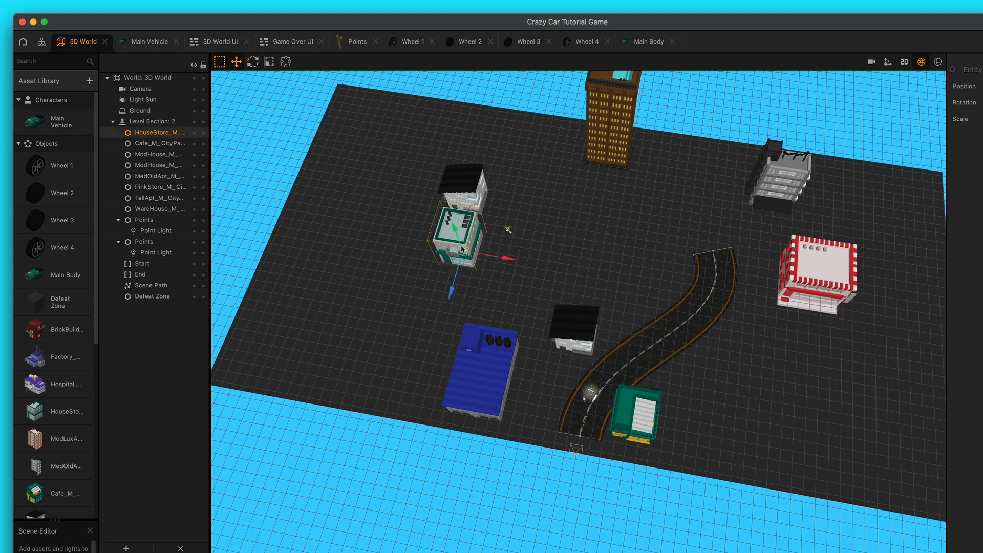
left_click_drag(463, 242, 613, 299)
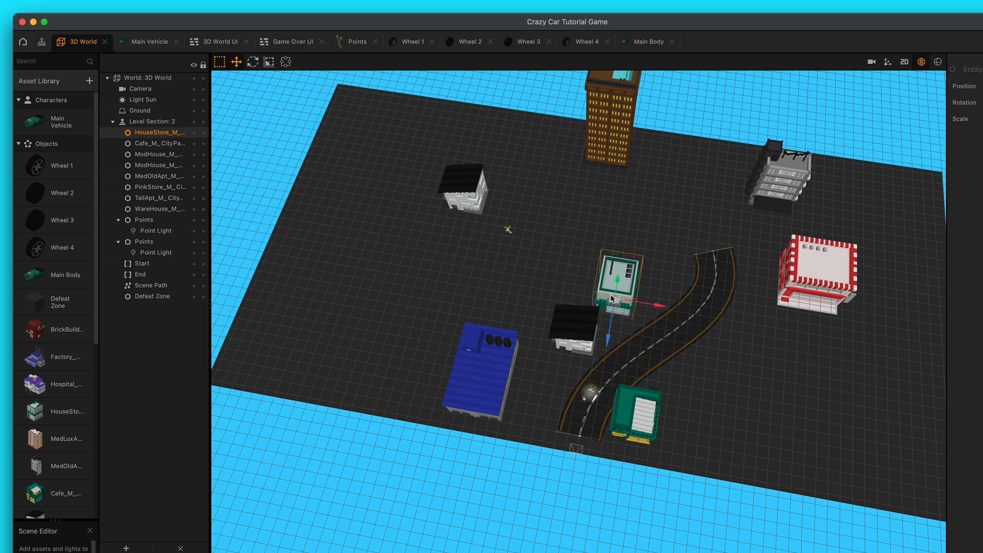
- Reposition the two Points pickups on the reshaped road, one near its far end and one near its start
left_click(509, 231)
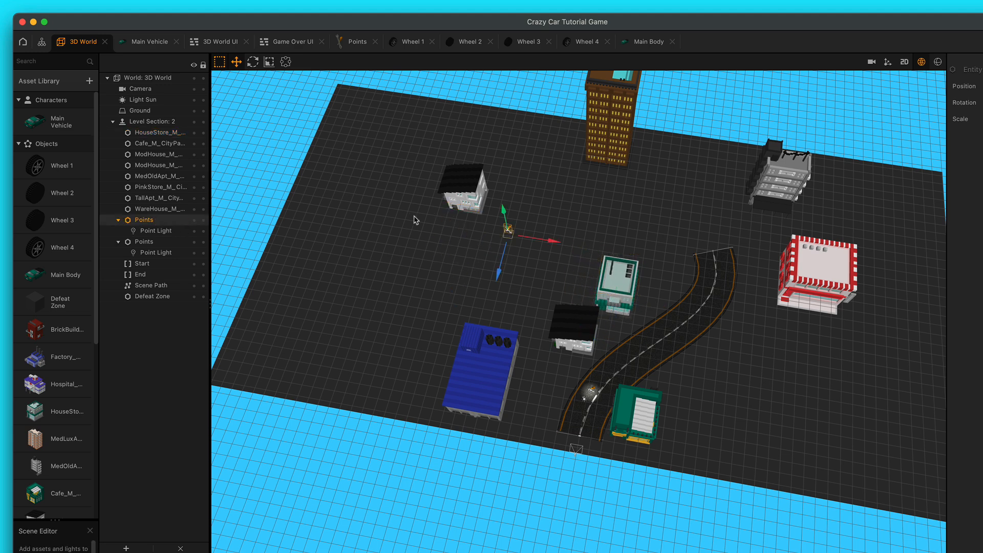
left_click_drag(756, 284, 707, 291)
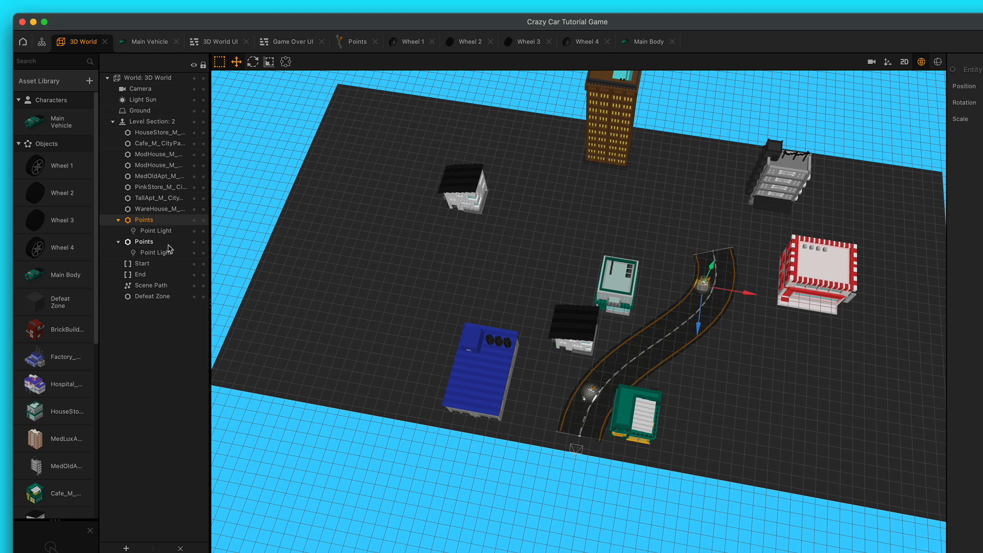
left_click(145, 241)
left_click_drag(588, 404, 599, 416)
- Shift the green cafe away from the road and place the grey apartment block behind it on the same side
left_click(622, 430)
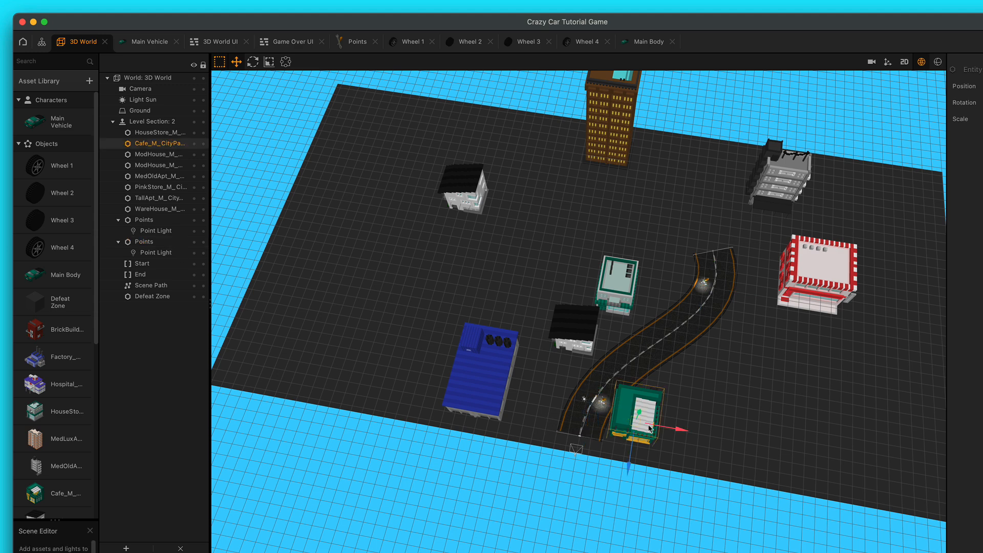
left_click_drag(660, 428, 700, 433)
left_click(783, 195)
left_click_drag(773, 197, 729, 381)
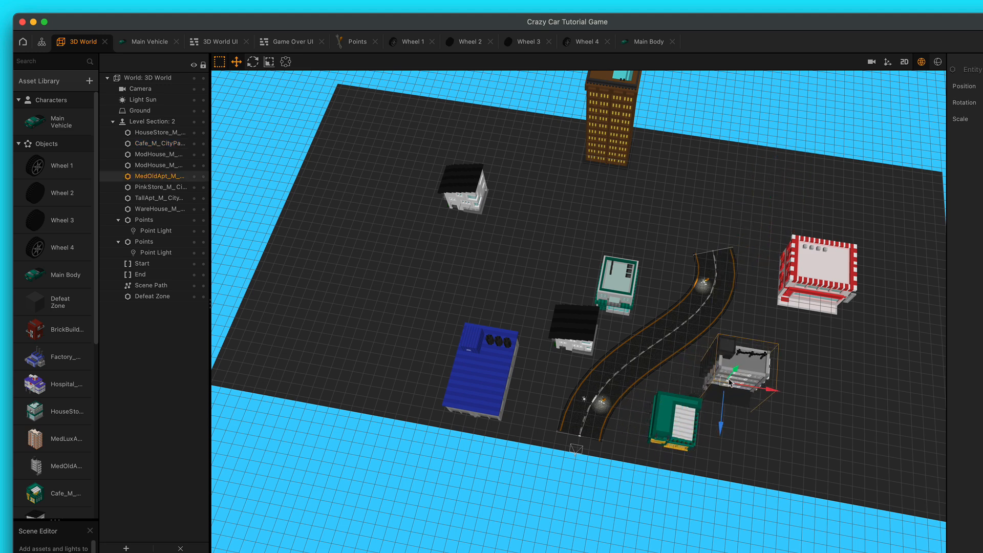
- Arrange the tall apartment, the blue warehouse and the remaining black-roofed house closer along both sides of the road
left_click(621, 152)
left_click_drag(610, 155, 648, 261)
left_click(484, 372)
left_click_drag(485, 374, 509, 381)
left_click(463, 190)
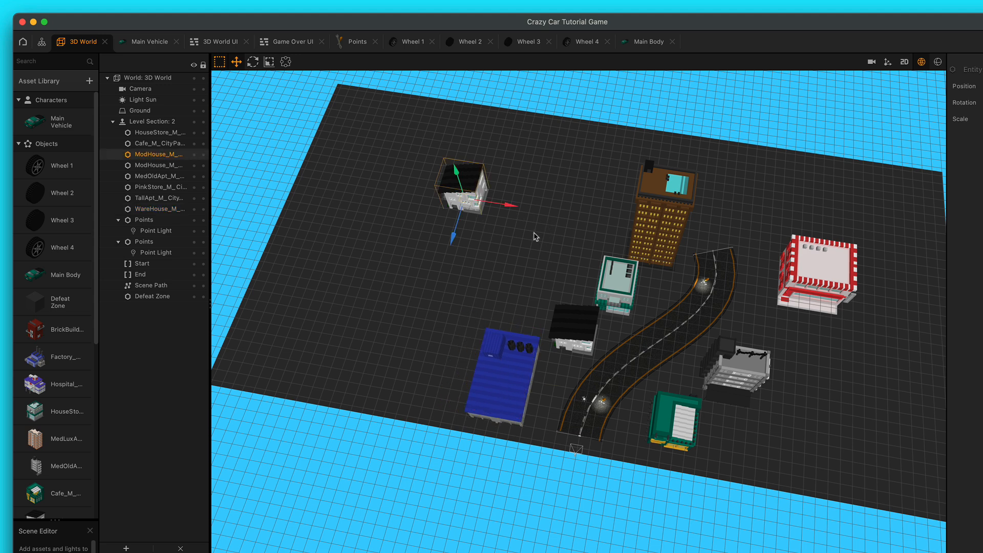
left_click_drag(737, 301, 771, 333)
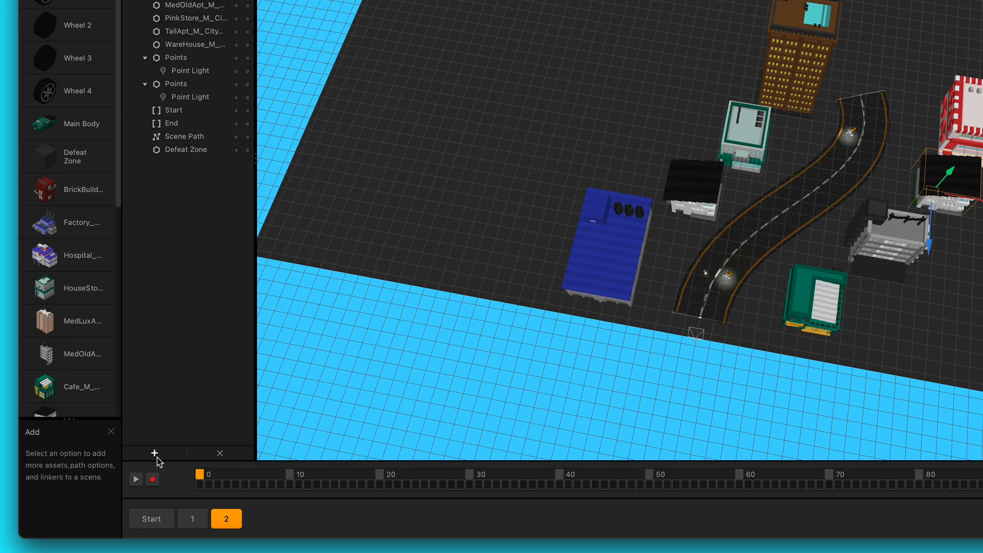
- Add a path point to the level section and move it up the road to Z -9.47, between the start and the bend
left_click(155, 455)
left_click(188, 315)
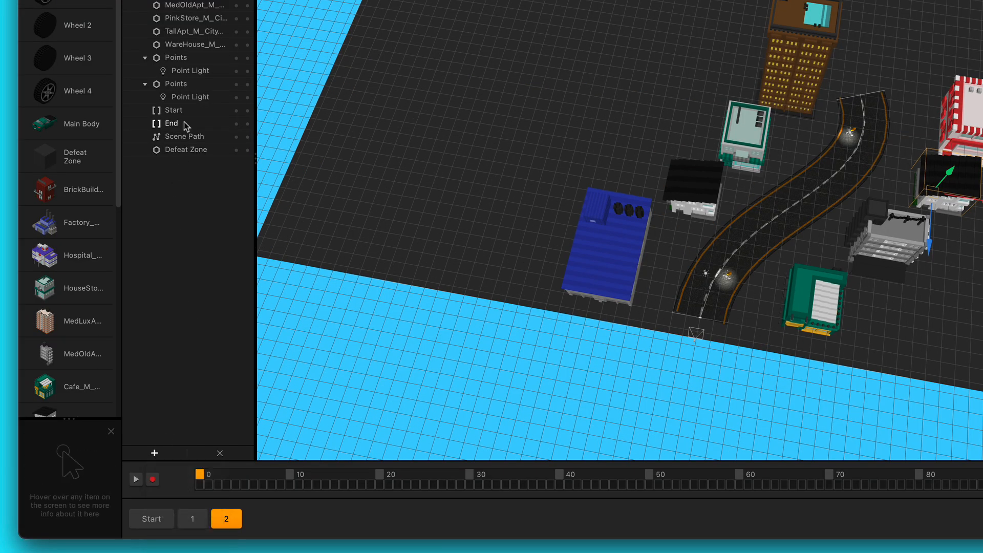
left_click(186, 110)
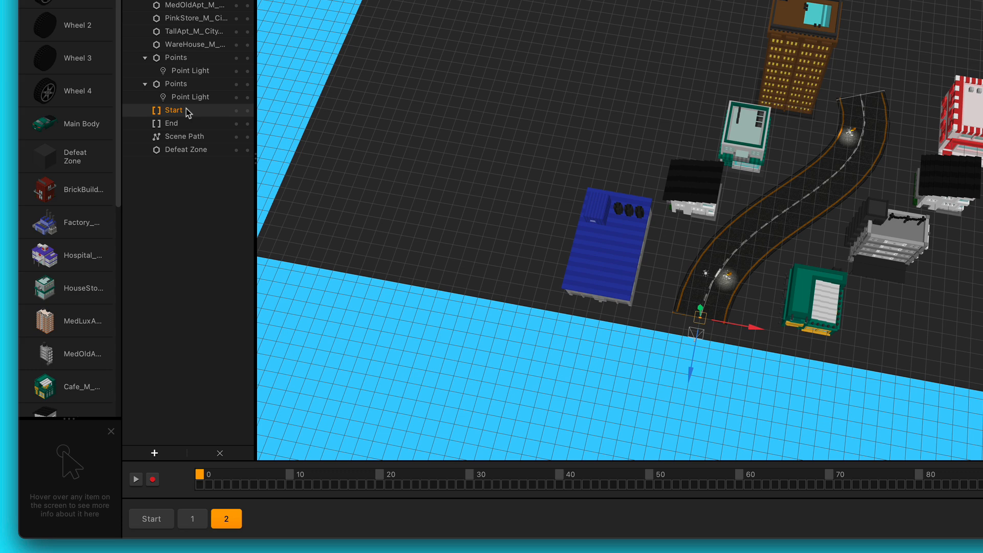
left_click(152, 454)
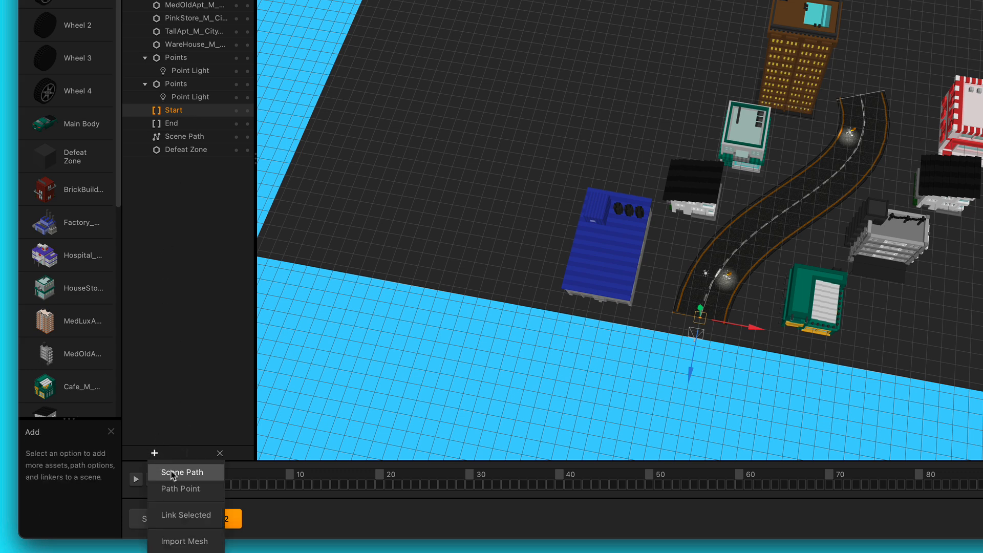
left_click(193, 490)
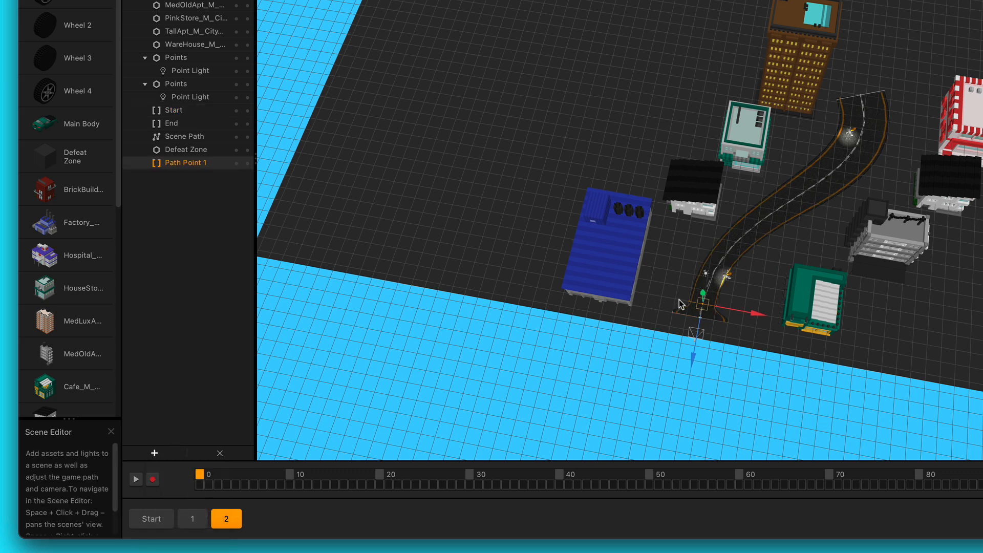
scroll(697, 333, "up", 3)
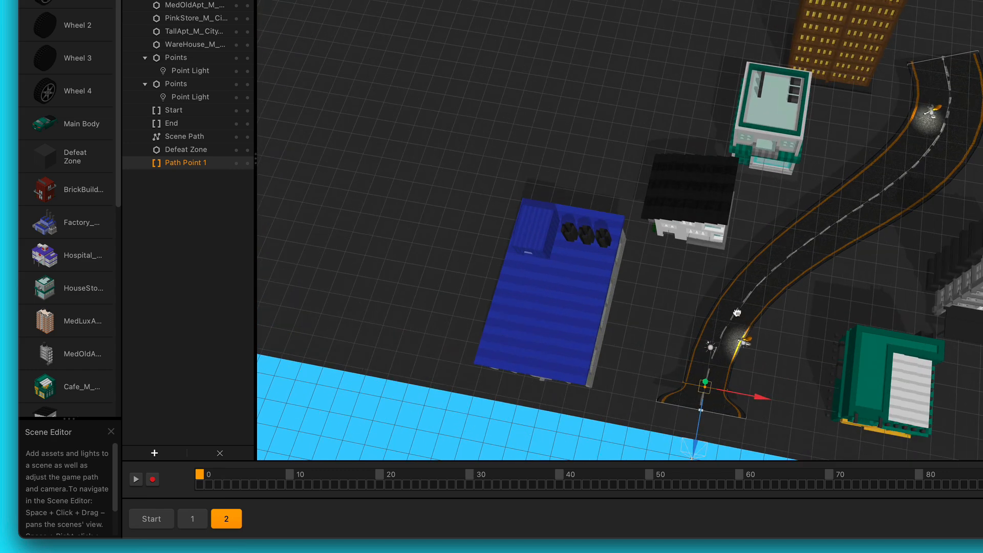
left_click_drag(742, 319, 696, 211)
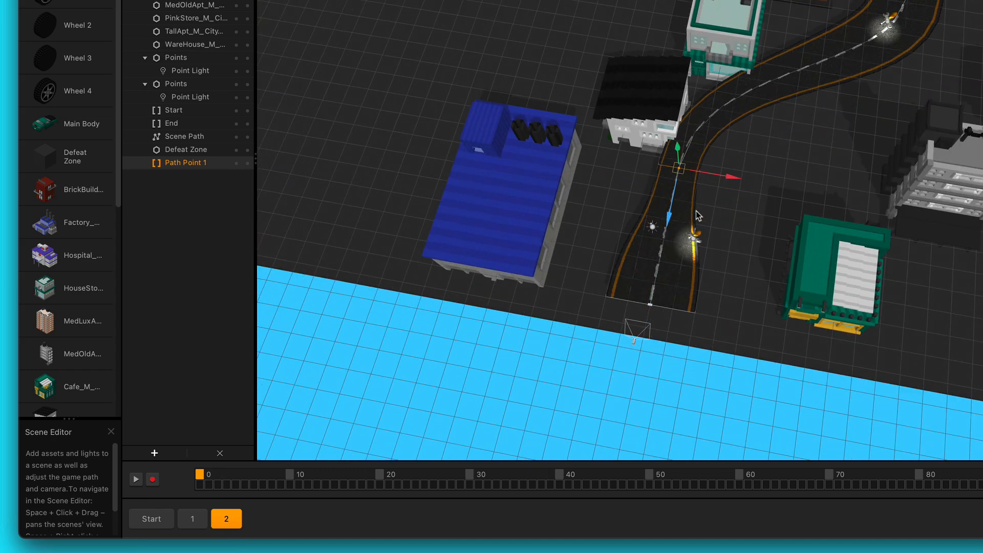
- Move the black-roofed house and the green-and-white house store beside the road farther away from its edge
left_click(647, 129)
left_click_drag(640, 123, 541, 77)
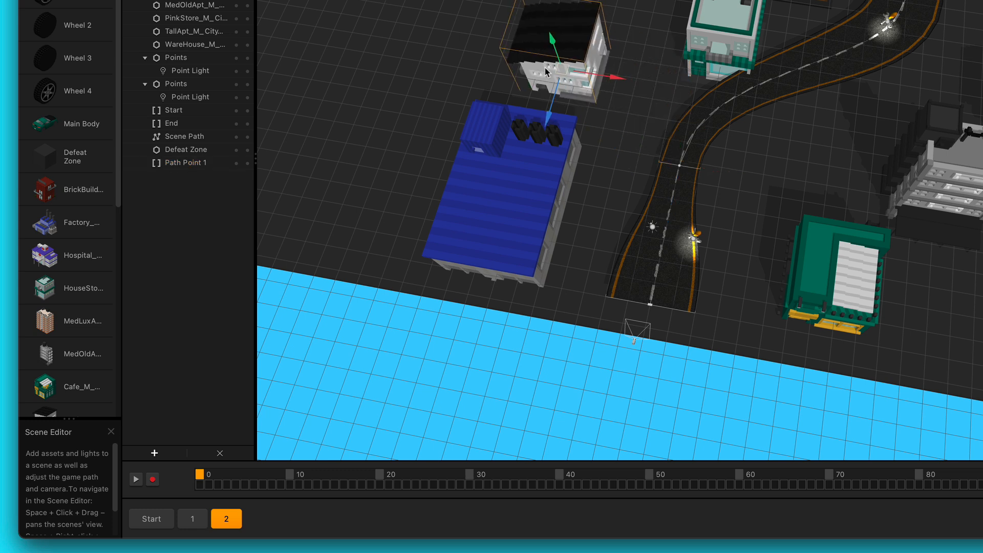
left_click(735, 57)
left_click(726, 51)
left_click_drag(669, 12, 576, 0)
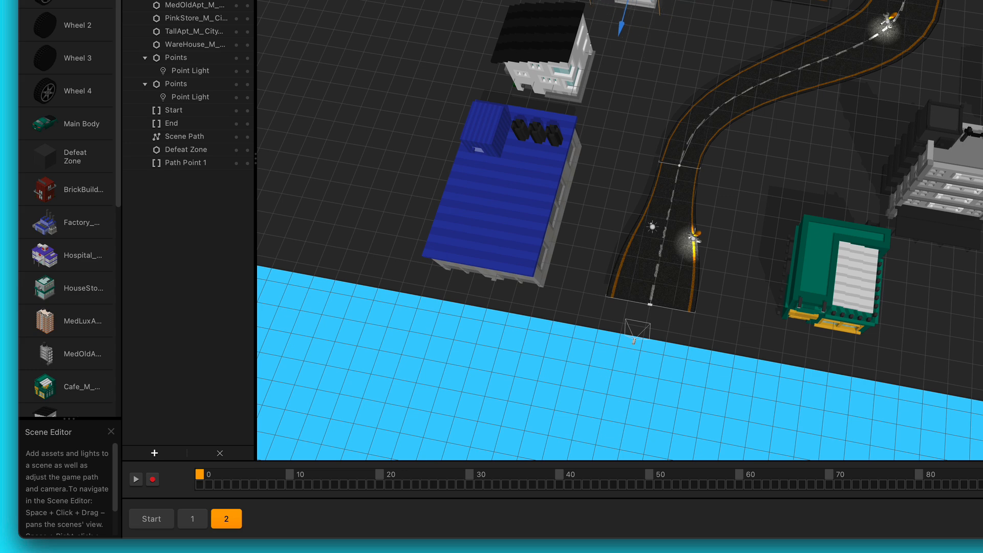
- Set the X scale of Path Point 1 to 2 and move it to about X -4.55, Z -14.56
left_click(188, 162)
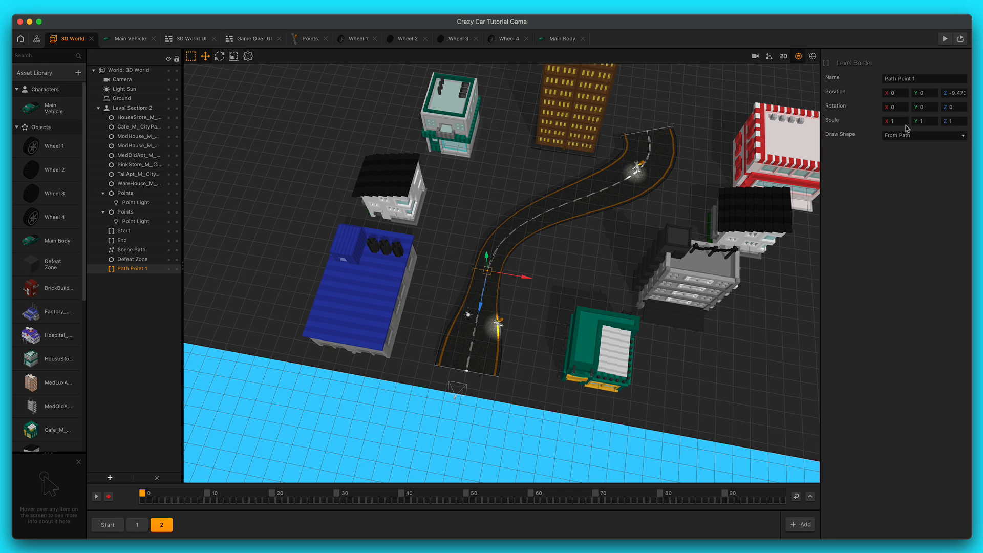
left_click(893, 124)
type("2")
key("Return")
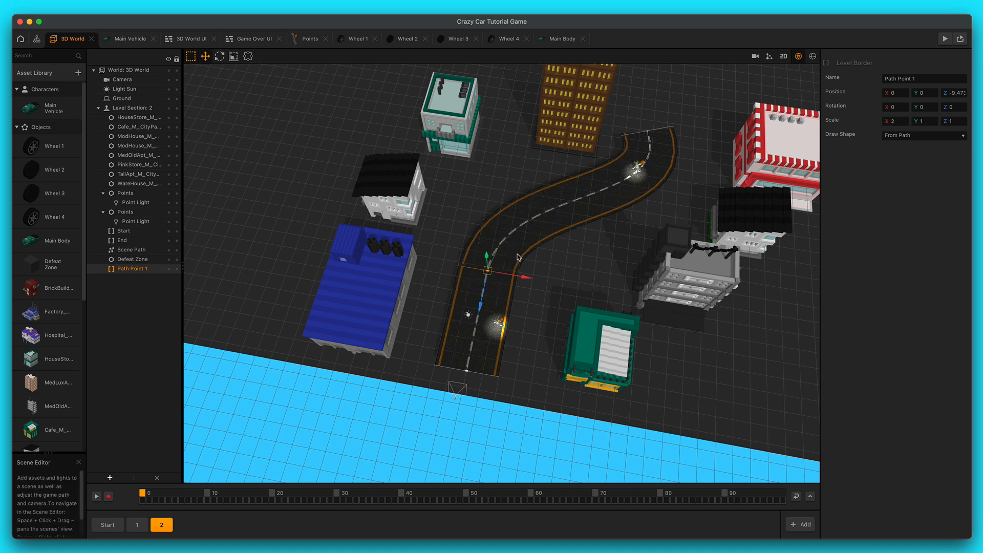
left_click_drag(484, 289, 492, 247)
- Move the tall apartment back to about X -0.35, Z -42.6 and extend the road's End point to Z -57.26
scroll(500, 261, "down", 3)
left_click(563, 152)
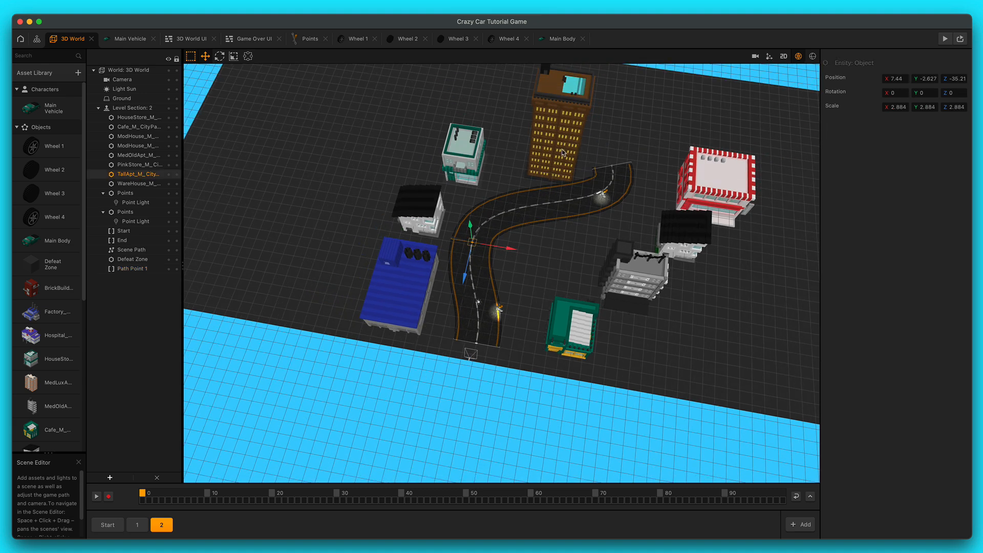
left_click_drag(549, 166, 519, 134)
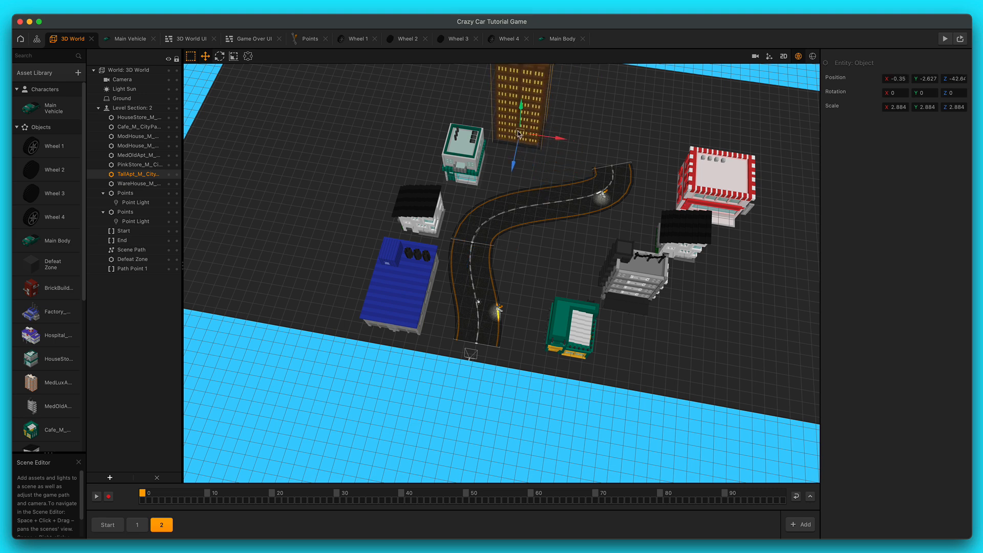
left_click(149, 240)
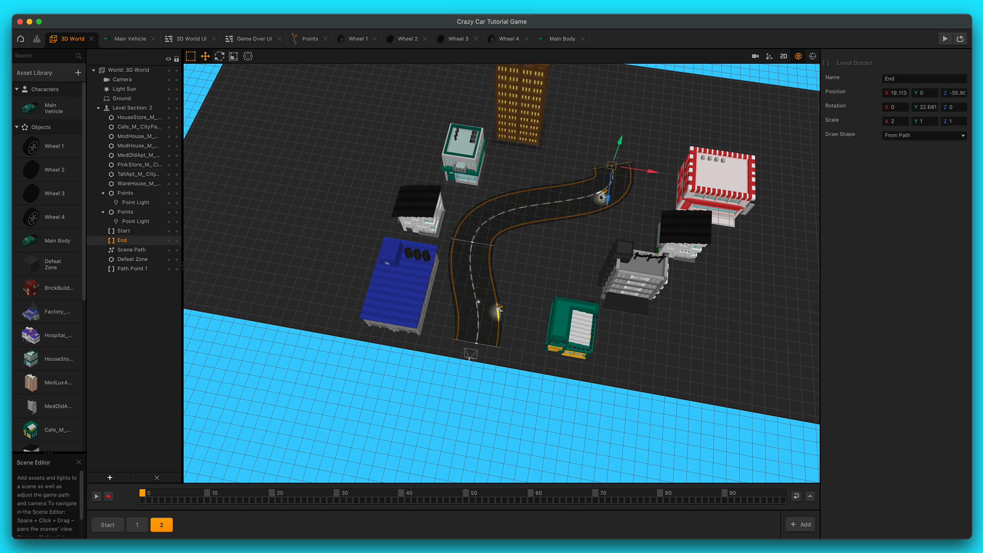
left_click_drag(609, 203, 629, 117)
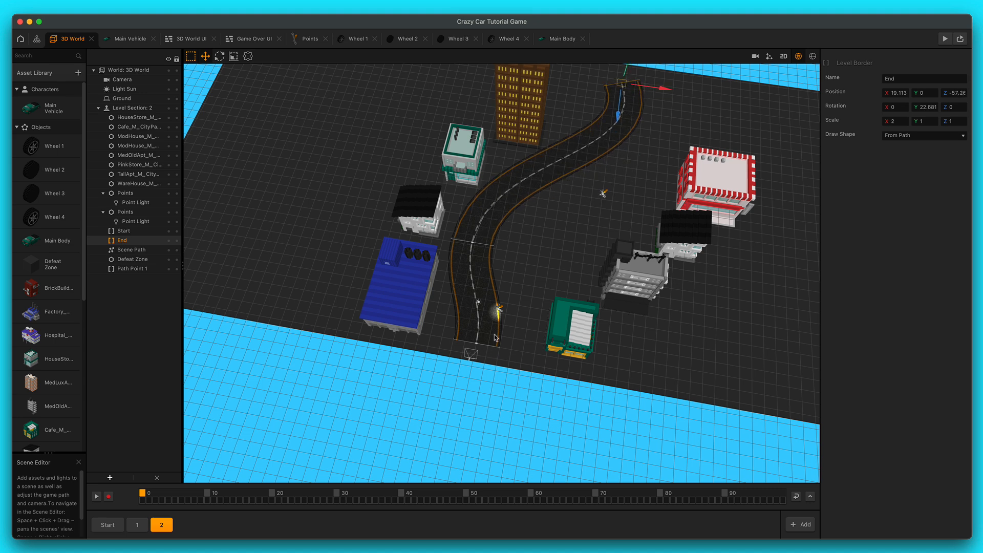
- Move the far Points object back onto the extended road and bring the red-and-white store closer, to about X 28.7, Z -36.1
left_click(603, 195)
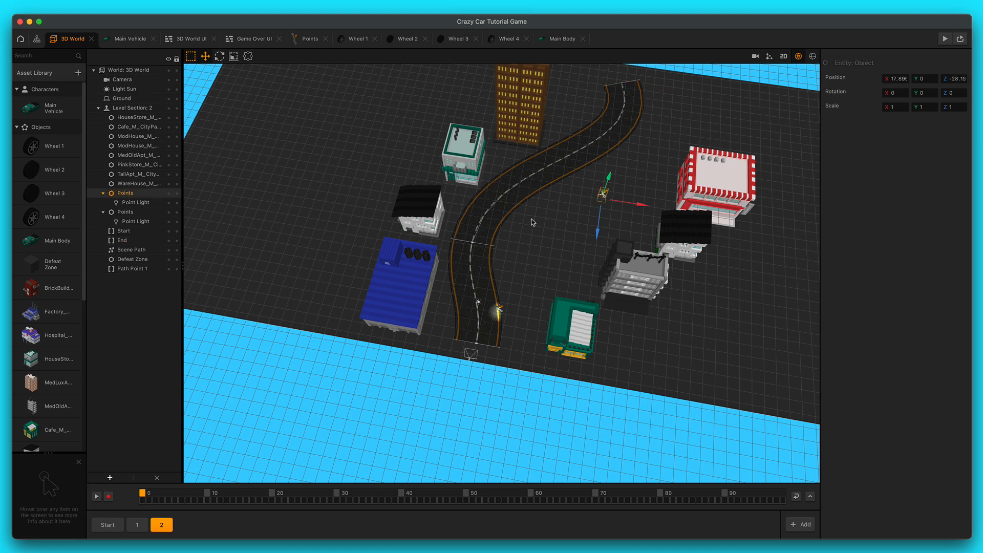
left_click_drag(603, 196, 605, 150)
left_click(713, 203)
left_click_drag(707, 200, 658, 183)
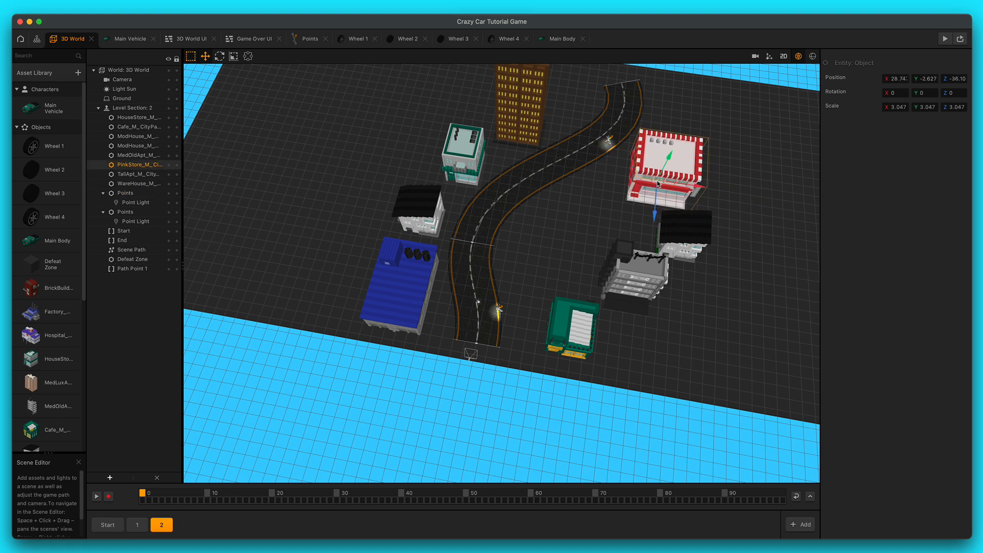
- Bring the black-roofed house and the grey apartment block beside the red-and-white store's side of the road closer to its edge
left_click(679, 234)
left_click_drag(672, 247, 593, 232)
left_click(631, 274)
left_click_drag(617, 291, 561, 243)
scroll(519, 277, "up", 2)
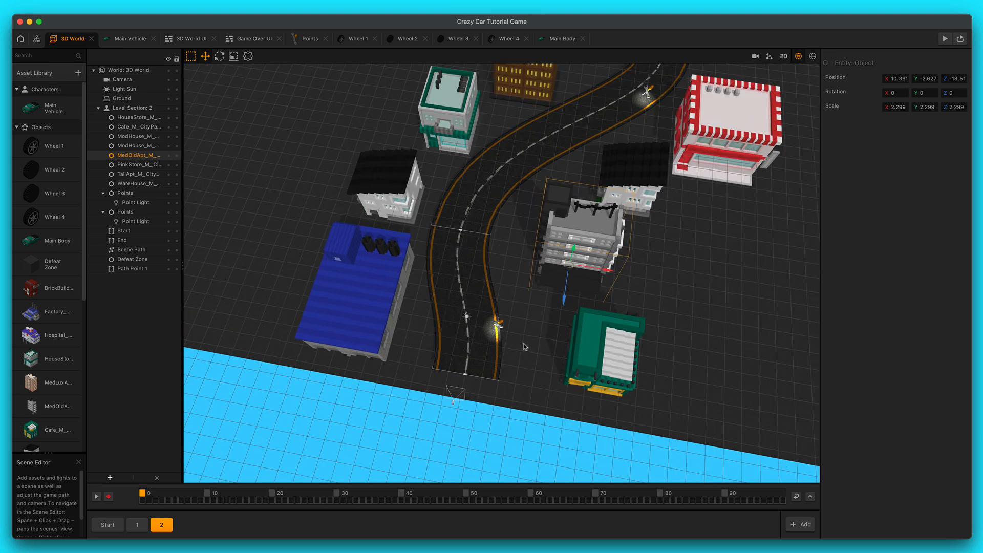
right_click_drag(521, 333, 515, 326)
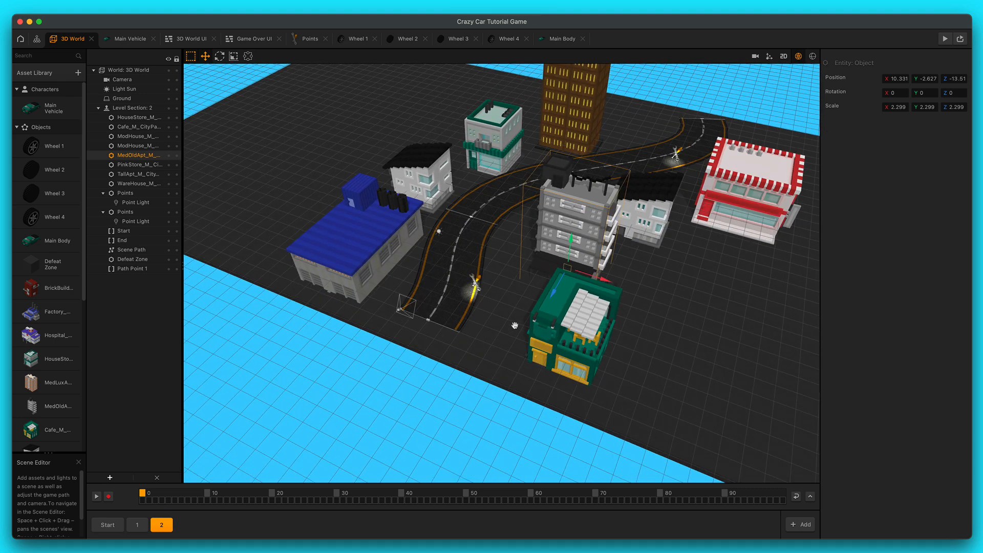
- Try rotating the path point in the middle of the road with the rotate tool
left_click(472, 217)
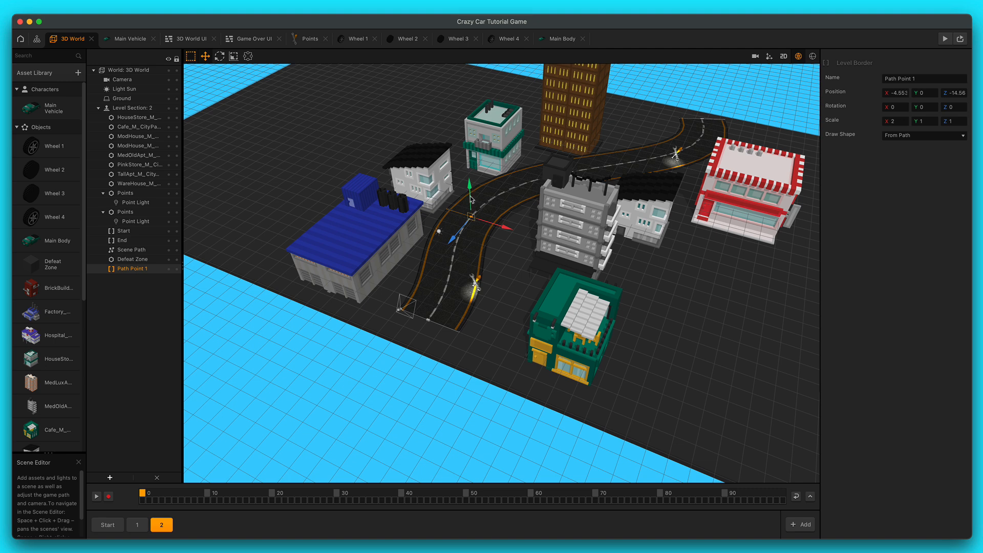
left_click(219, 56)
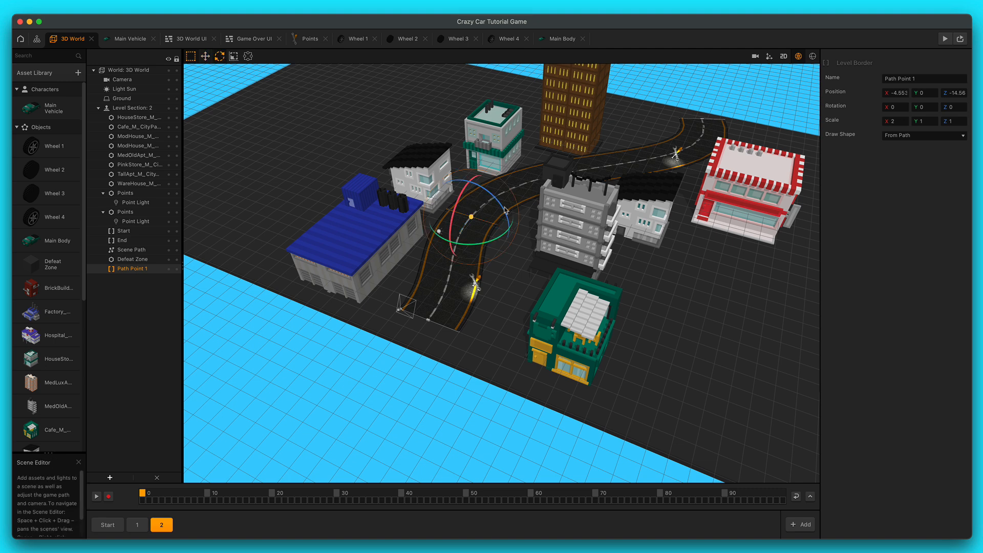
left_click_drag(524, 237, 530, 244)
left_click_drag(497, 195, 514, 220)
- Move the Points object near the road's start in from the edge to X 0.787
left_click(125, 212)
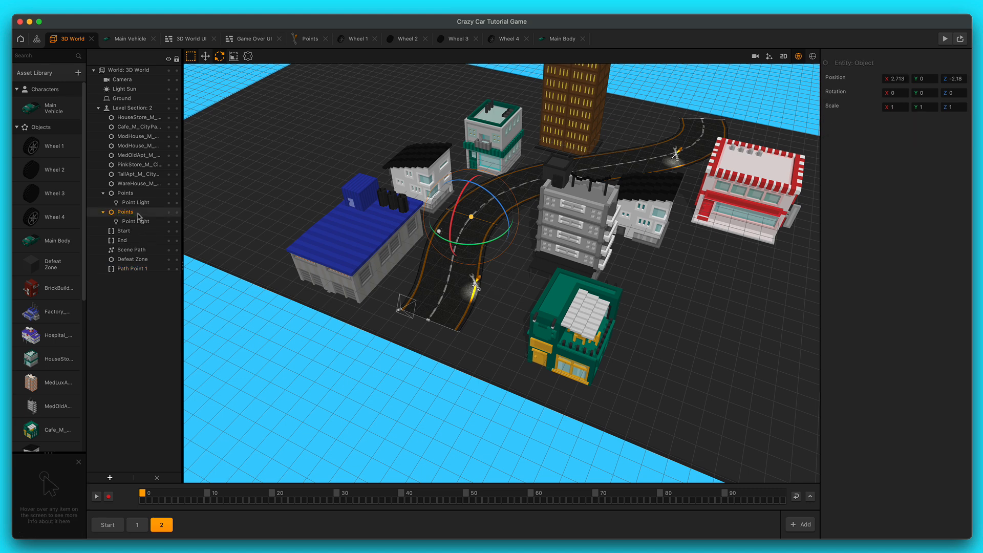
left_click(205, 56)
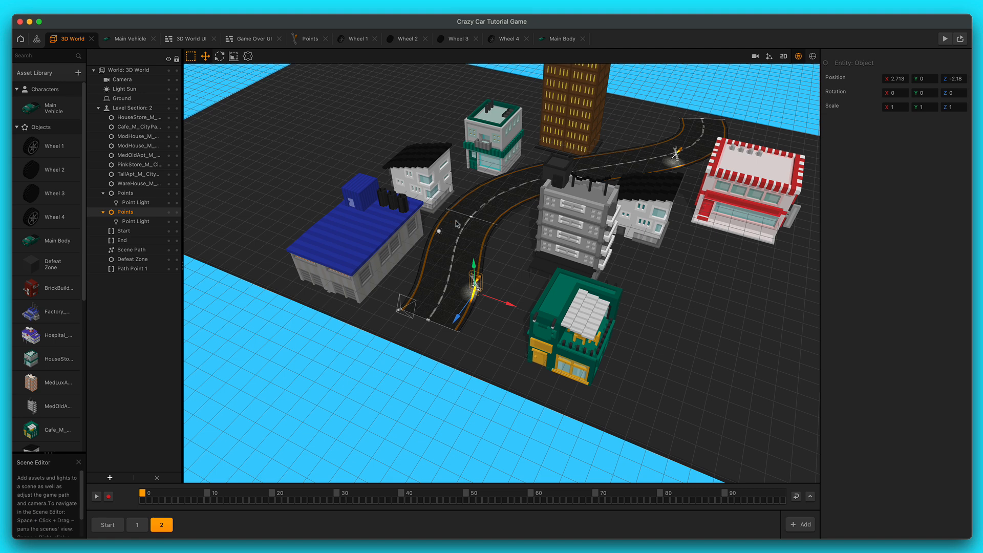
left_click_drag(499, 306, 488, 316)
- Preview the game to test driving through the new level section, and close the preview
scroll(484, 229, "down", 4)
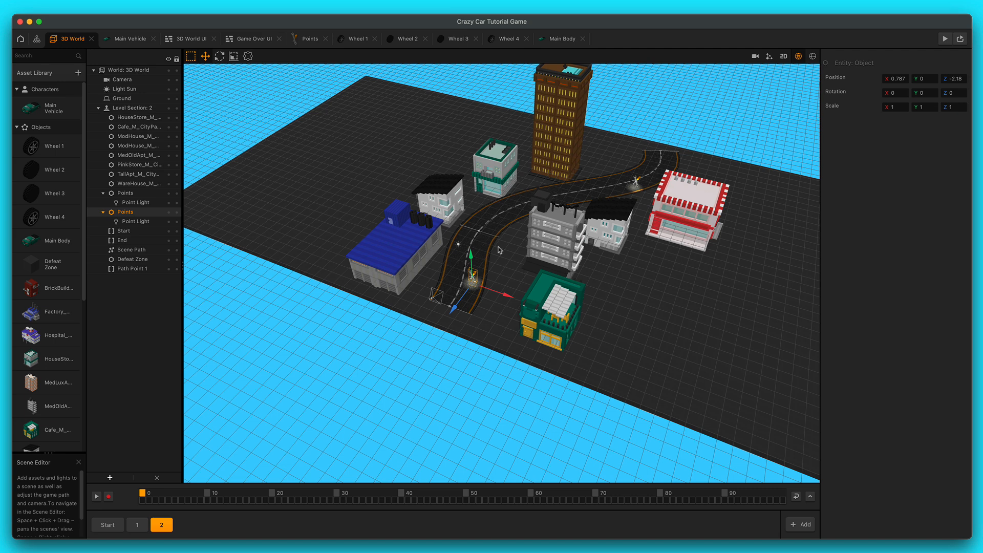
scroll(500, 250, "down", 3)
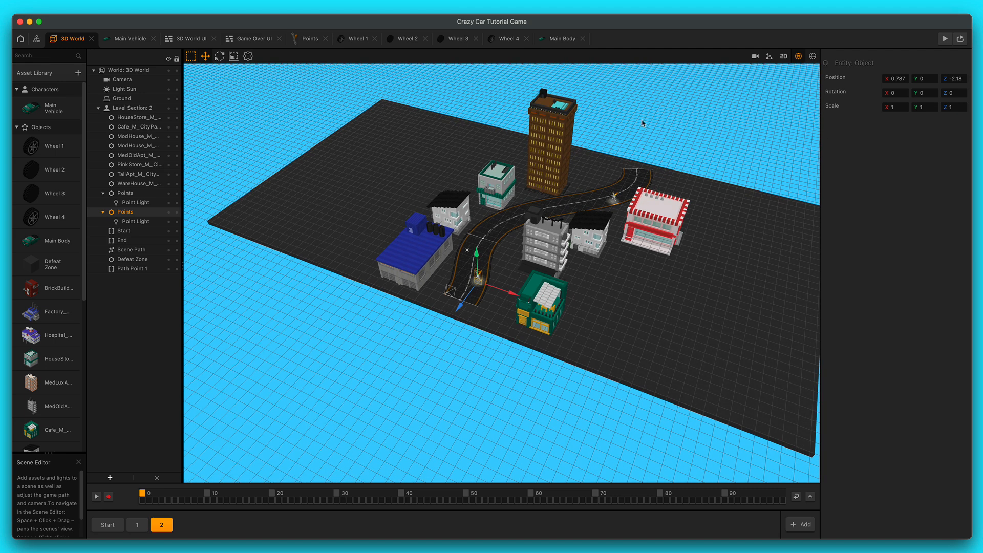
left_click(945, 39)
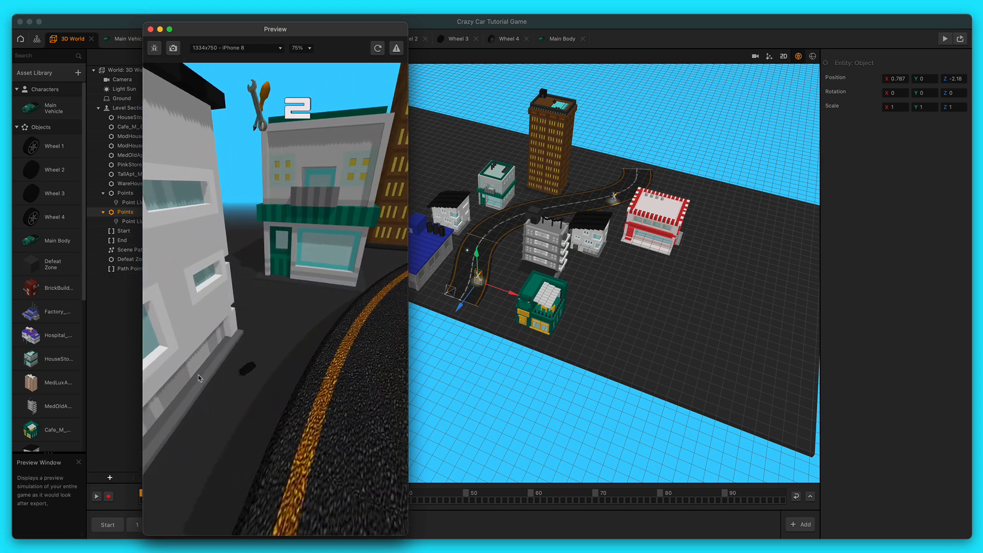
left_click(150, 29)
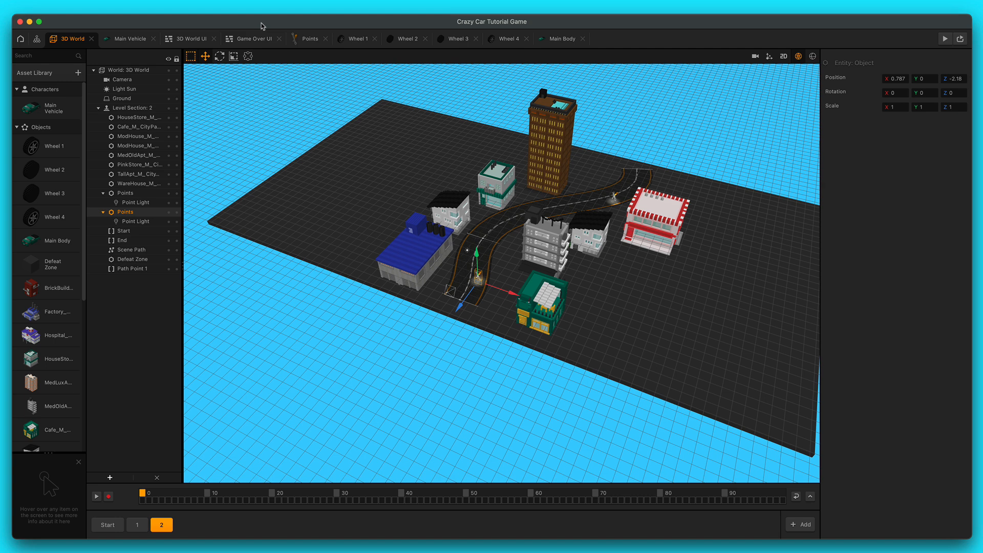
- In the Main Vehicle node map, disconnect Touch Rotate and Move from Start and place them together above the other nodes
double_click(55, 111)
scroll(415, 179, "down", 3)
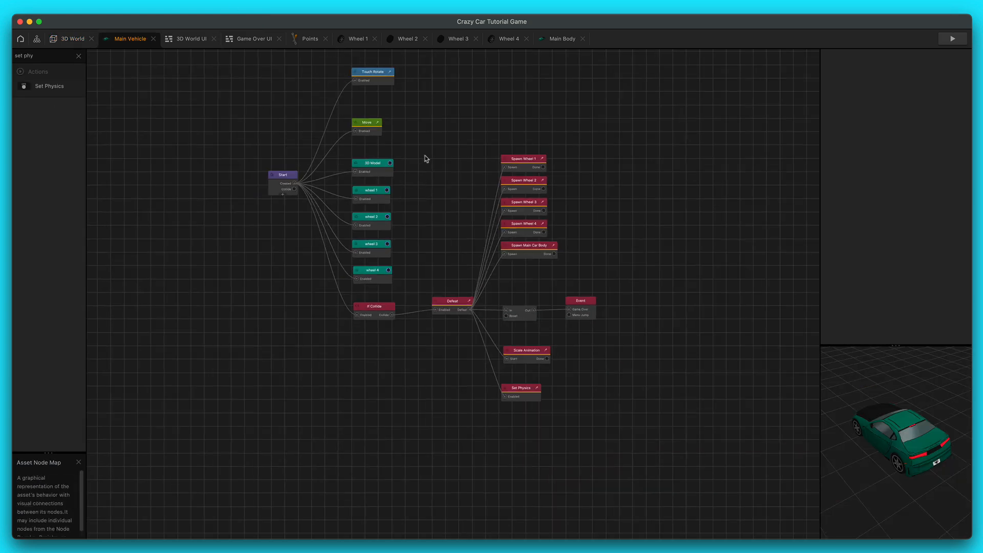
scroll(432, 245, "up", 5)
left_click_drag(368, 290, 295, 282)
scroll(368, 249, "up", 5)
left_click_drag(325, 309, 370, 279)
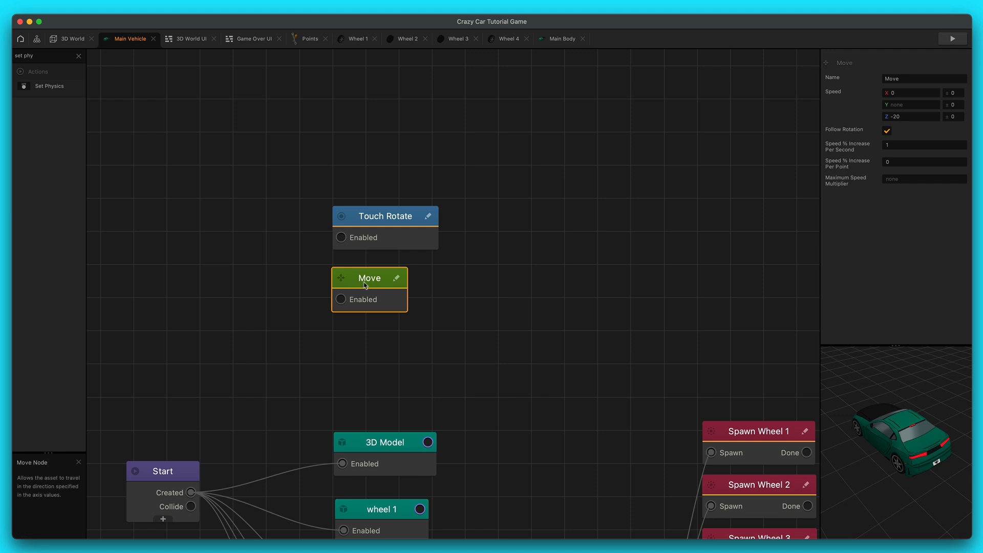